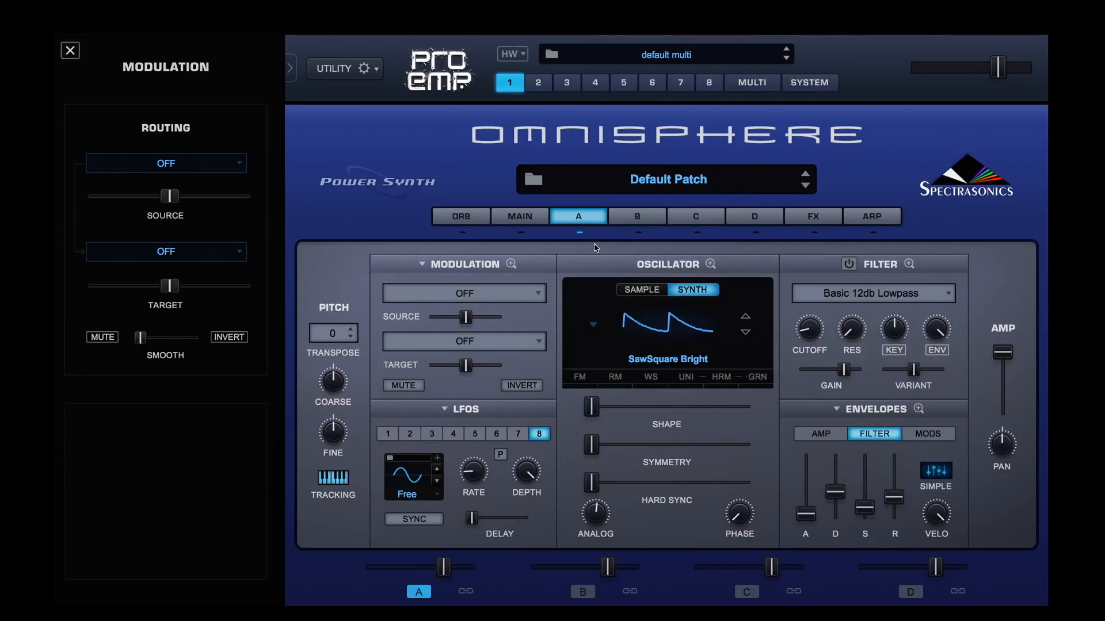
Step: Set layer A's oscillator to the Juno 60 Saw PWM waveform and lower the master volume
left_click(656, 318)
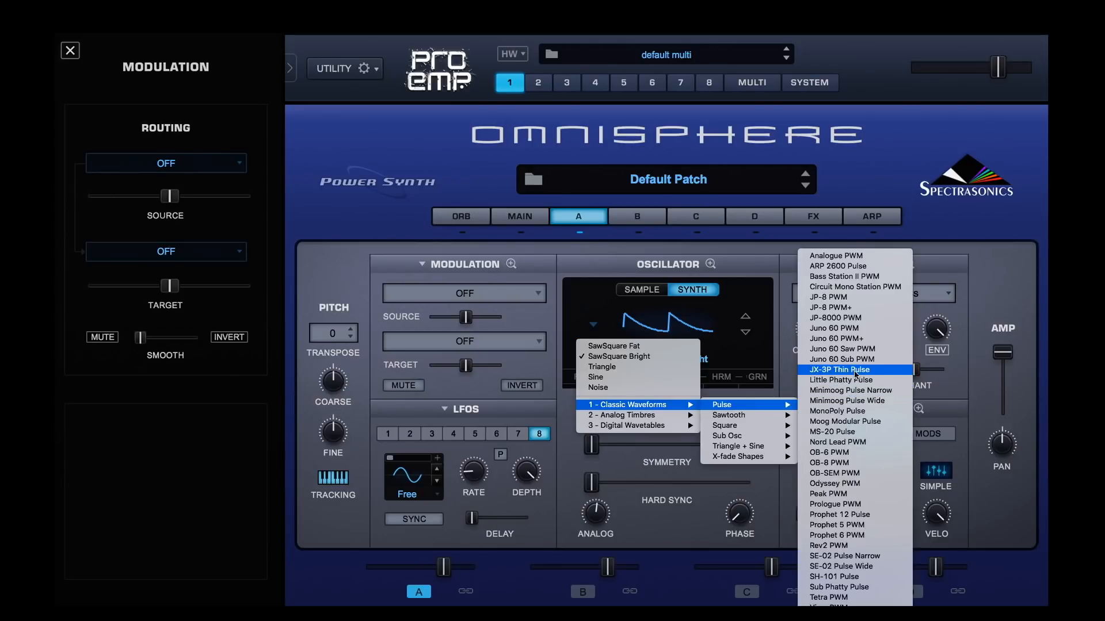
left_click(842, 350)
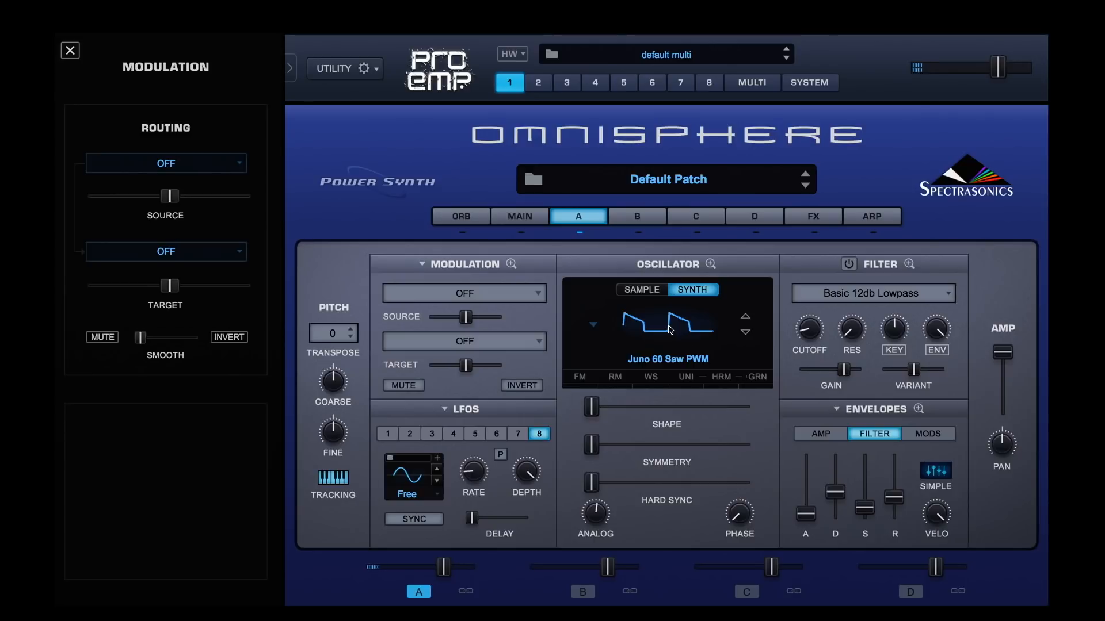
left_click_drag(998, 67, 953, 93)
Step: Activate layer B and set its synth oscillator to the MS-20 Pulse waveform
left_click(639, 225)
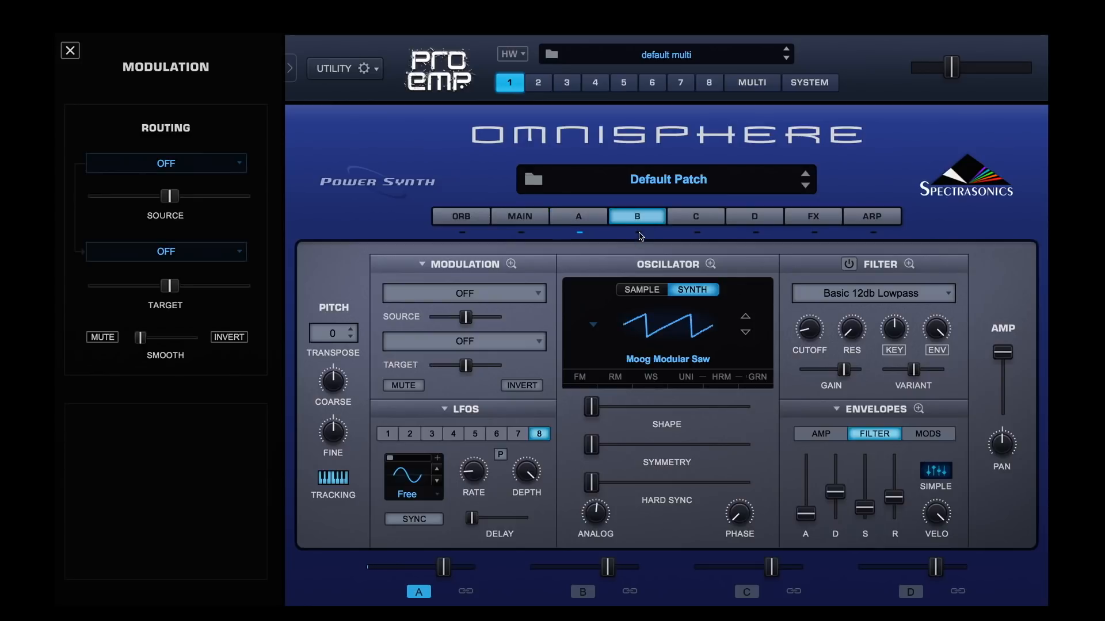
left_click(674, 324)
mouse_move(670, 357)
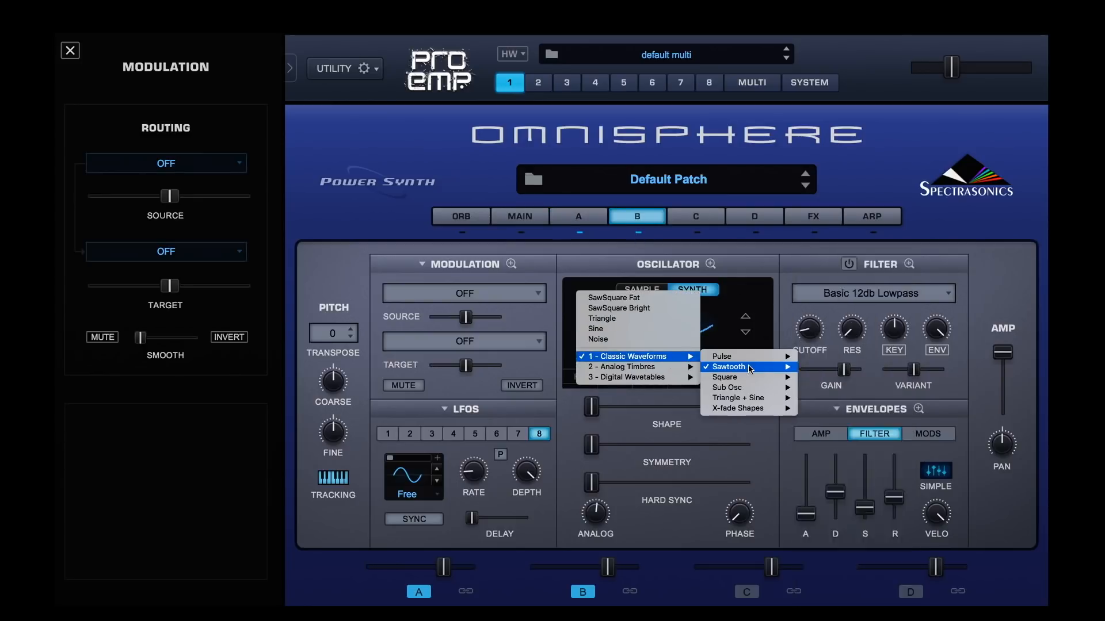
mouse_move(749, 359)
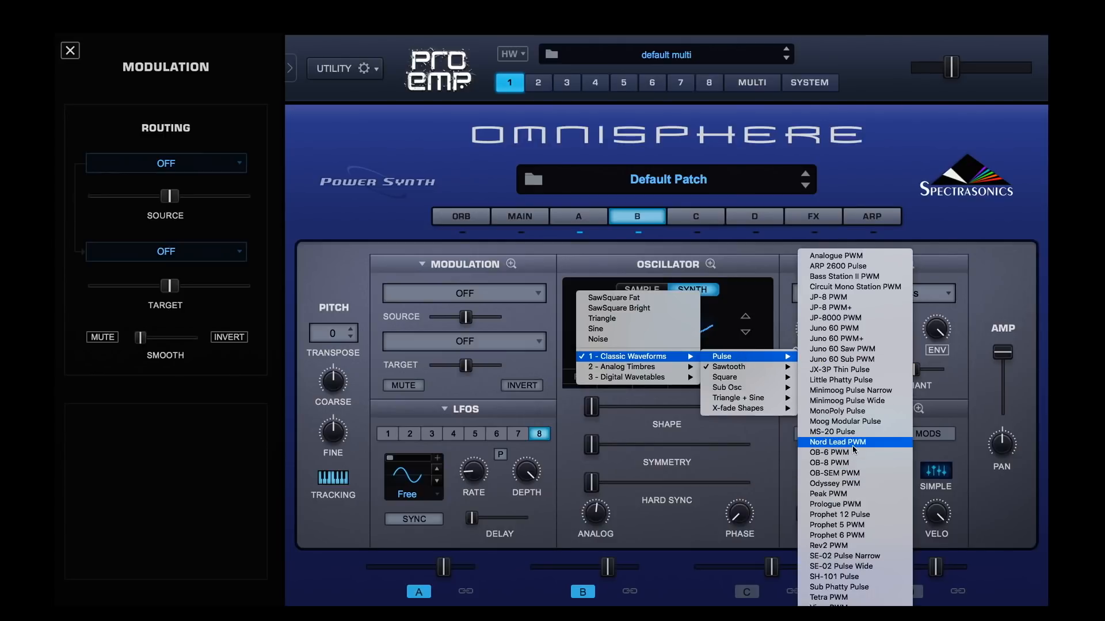
left_click(857, 432)
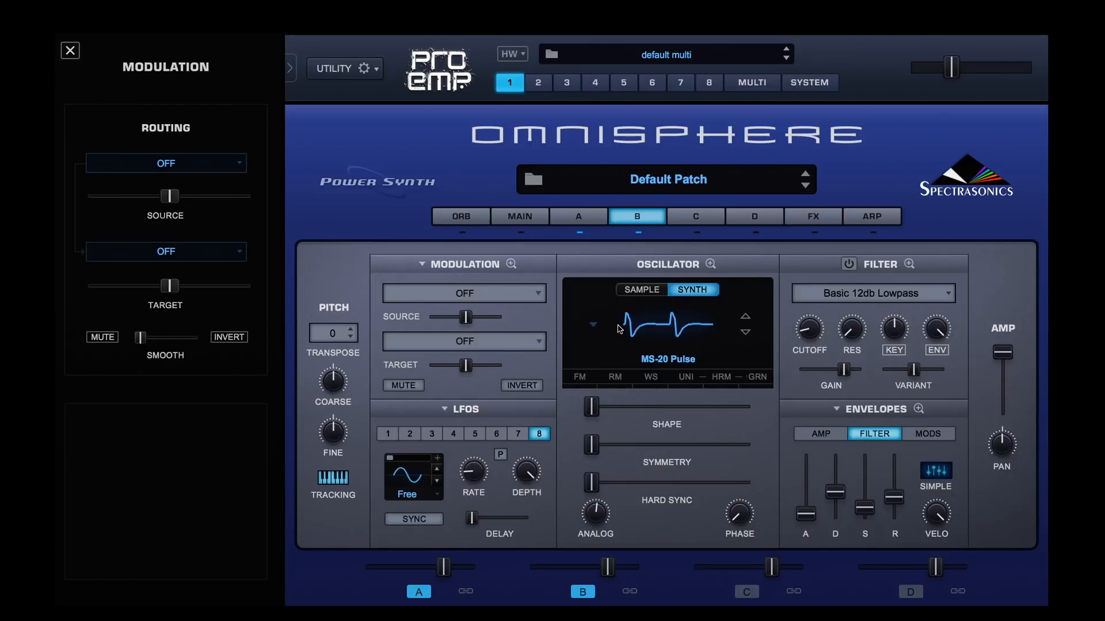
left_click(665, 328)
left_click(696, 295)
Step: Activate layer C and choose MS-20 Pulse as its oscillator waveform
left_click(700, 219)
left_click(688, 331)
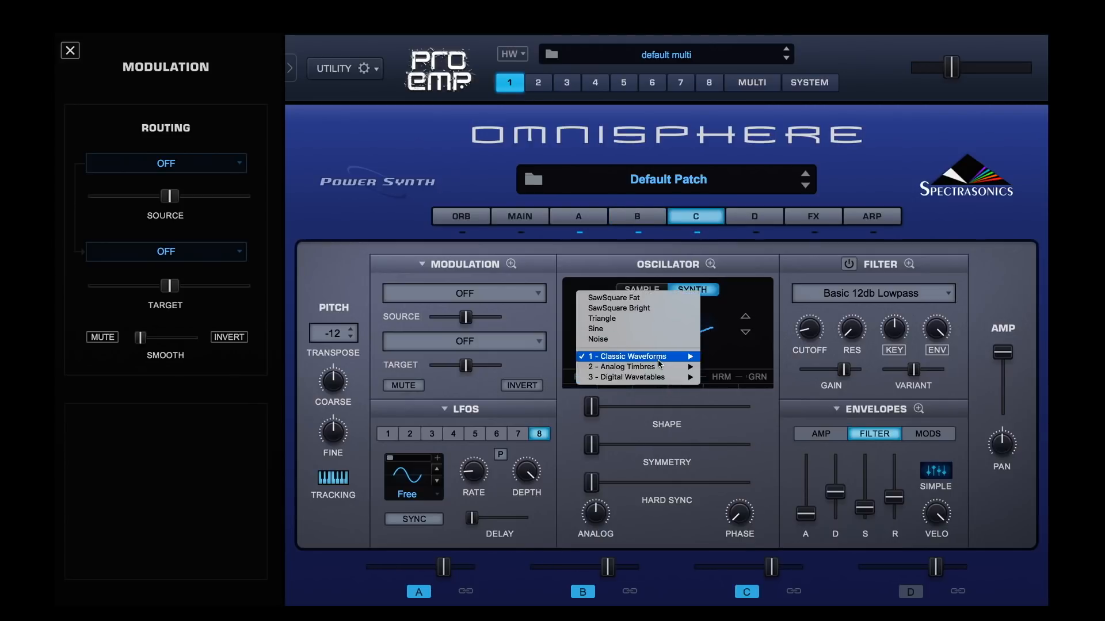
mouse_move(658, 358)
mouse_move(750, 357)
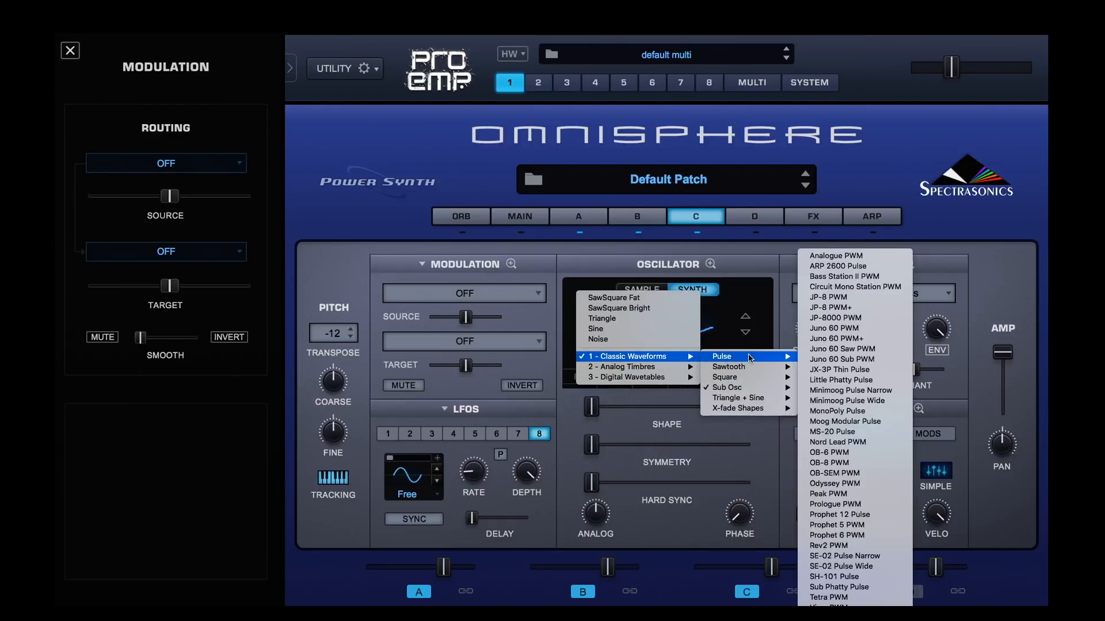
left_click(857, 434)
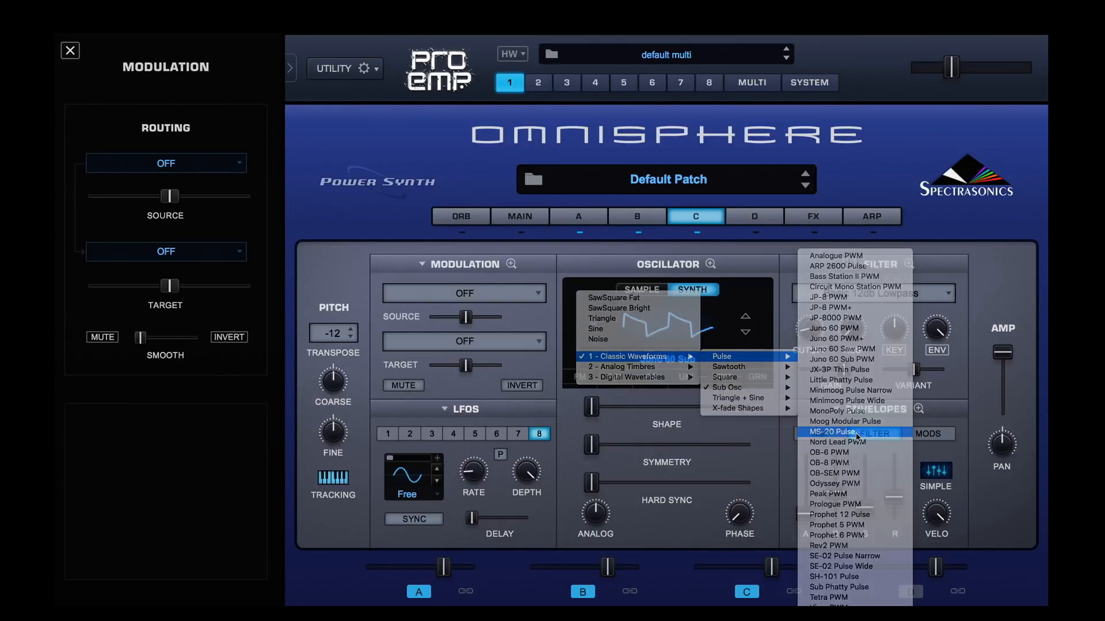
Step: Raise layer C's symmetry slightly and shift its fine pitch a little upward
mouse_move(590, 445)
left_mouse_down()
mouse_move(669, 450)
mouse_move(603, 449)
left_mouse_up()
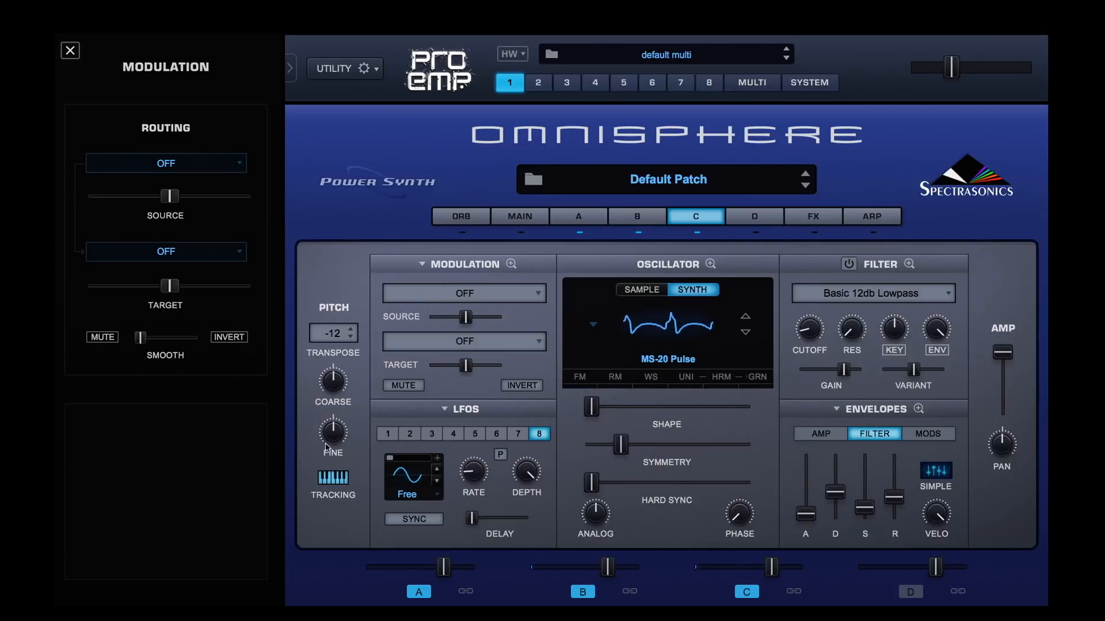
left_click_drag(332, 441, 340, 401)
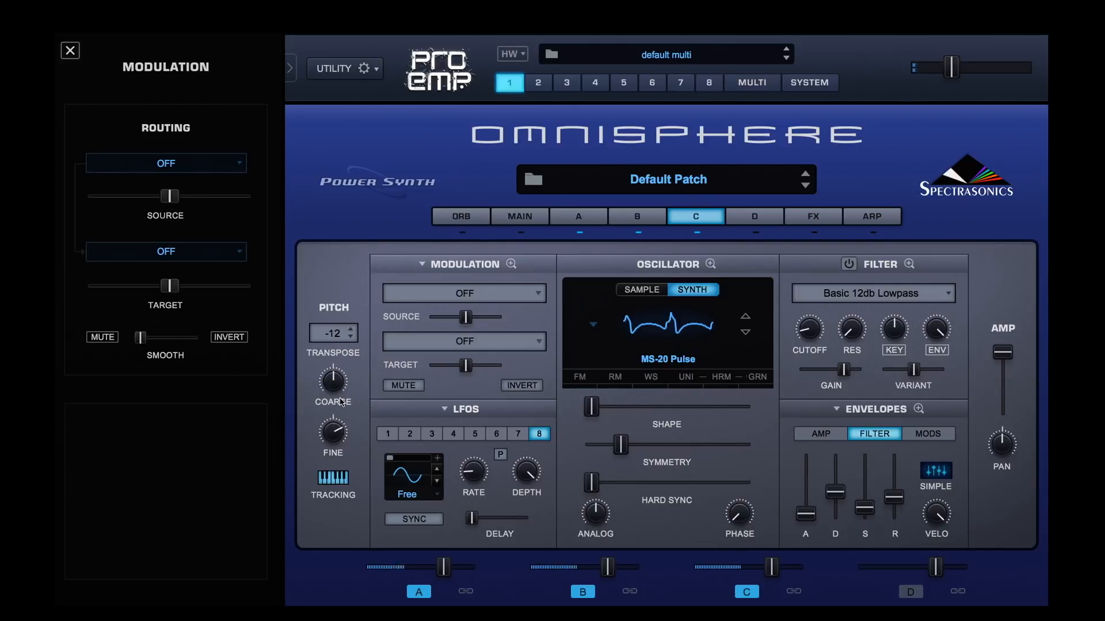
left_click_drag(335, 430, 335, 457)
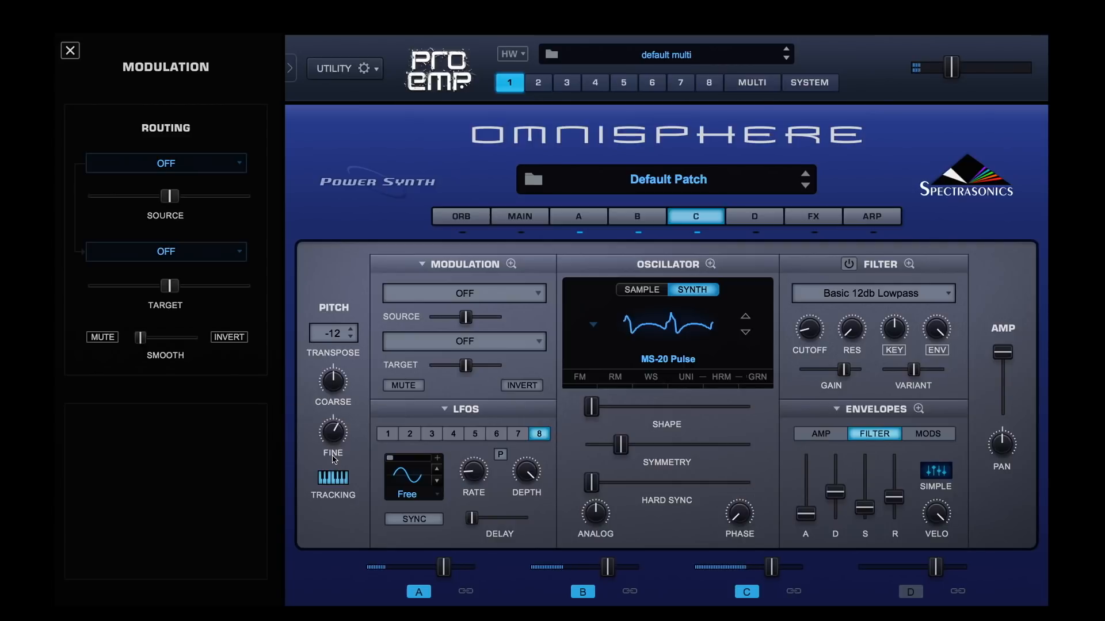
Step: Raise layer B's symmetry slightly and adjust its fine pitch, keeping its shape at minimum
left_click(644, 221)
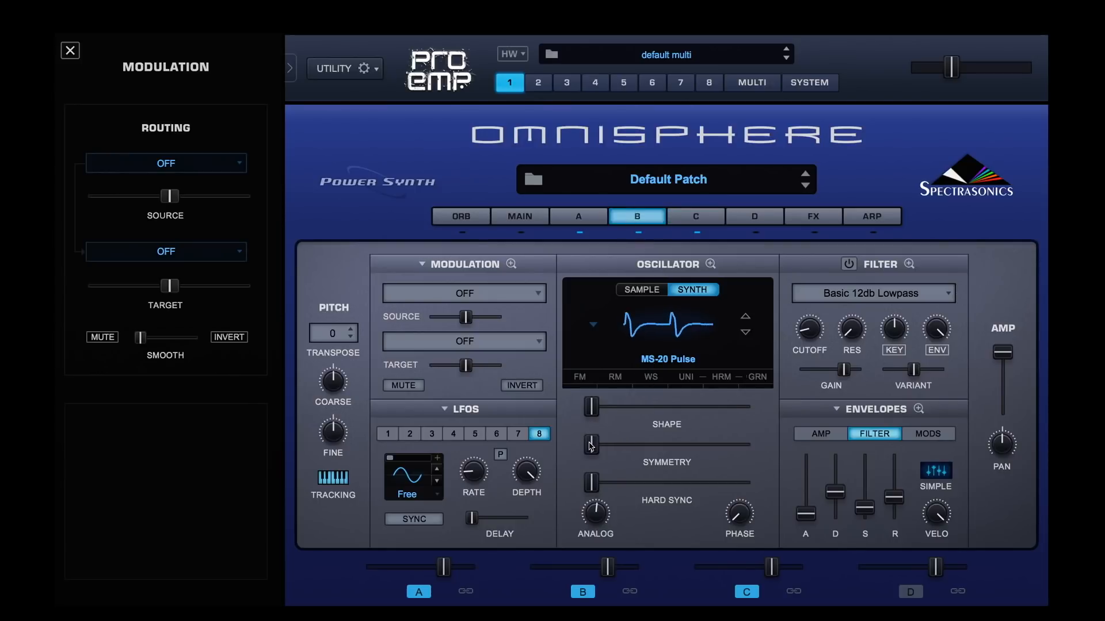
left_click_drag(590, 446, 623, 445)
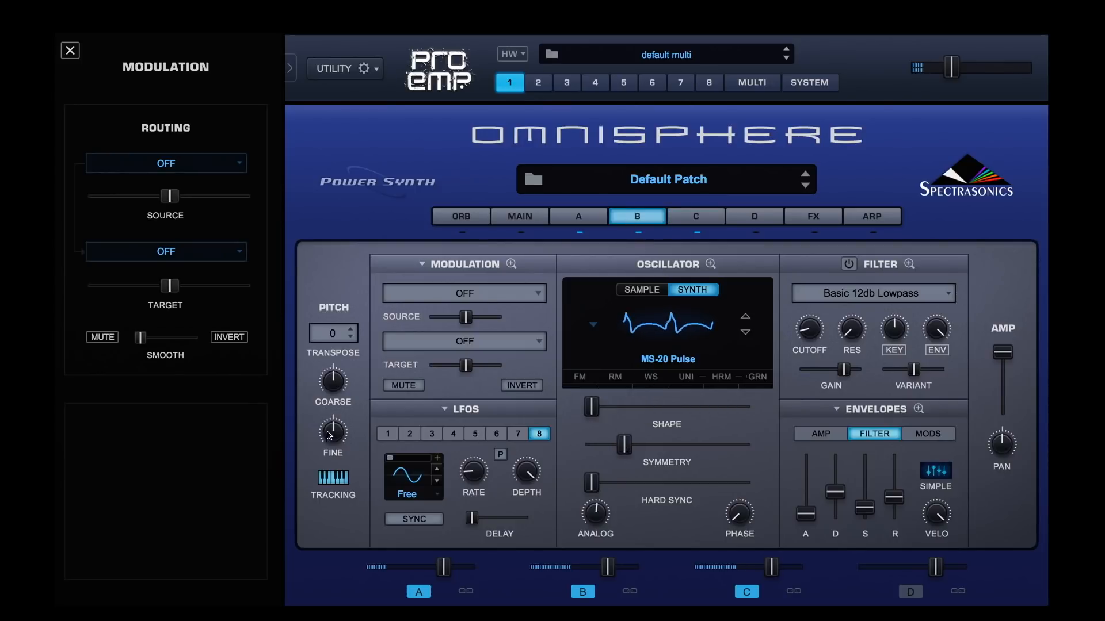
mouse_move(338, 432)
left_mouse_down()
mouse_move(341, 447)
mouse_move(347, 440)
left_mouse_up()
mouse_move(592, 410)
left_mouse_down()
mouse_move(702, 413)
mouse_move(586, 415)
left_mouse_up()
Step: Activate layer D with the SH-101 Pulse waveform and raise its layer level to about 4.87 dB
left_click(699, 221)
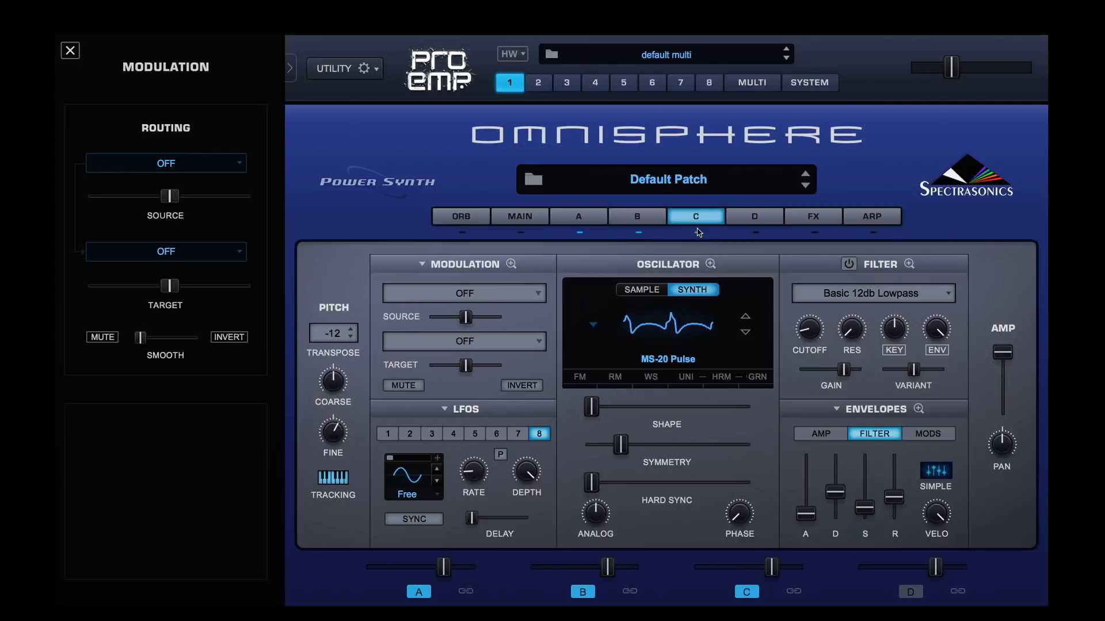
left_click(751, 218)
left_click(669, 329)
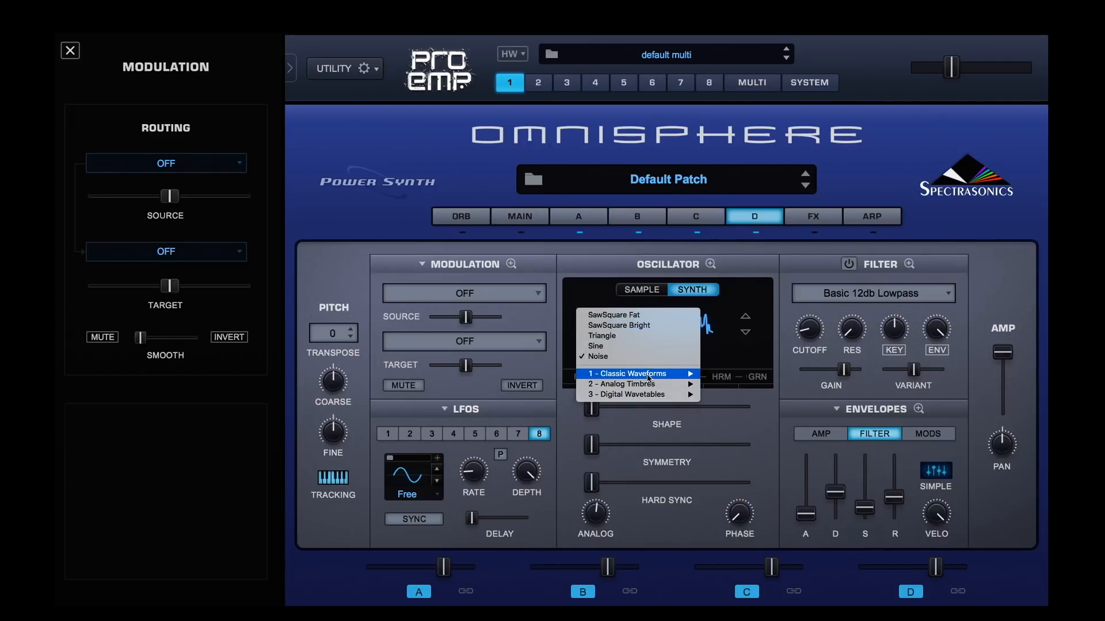
mouse_move(648, 378)
mouse_move(757, 377)
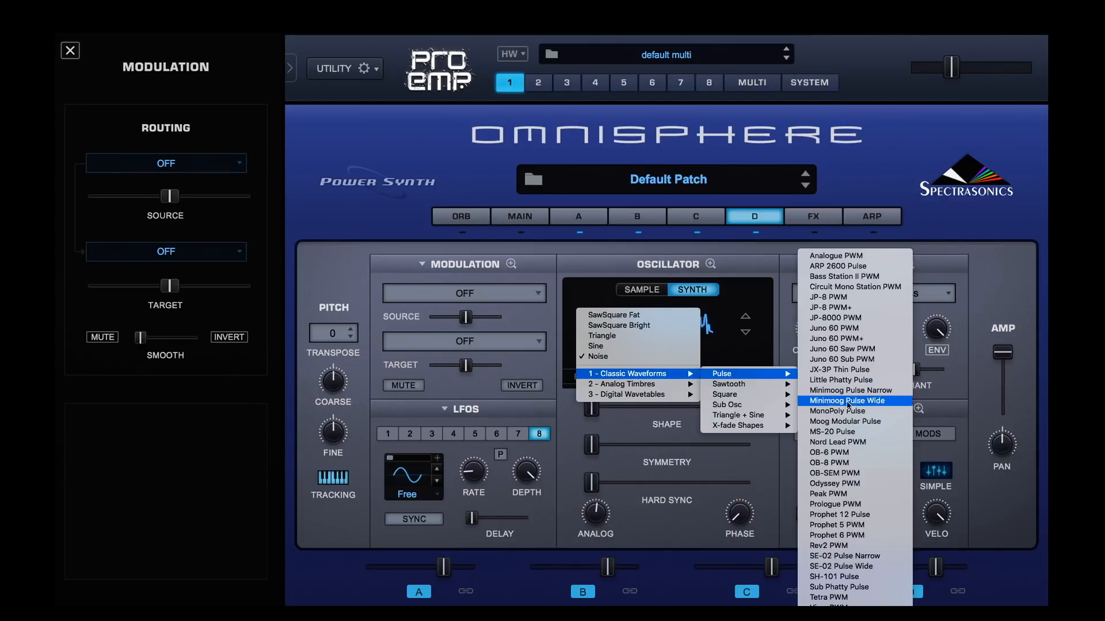
left_click(861, 578)
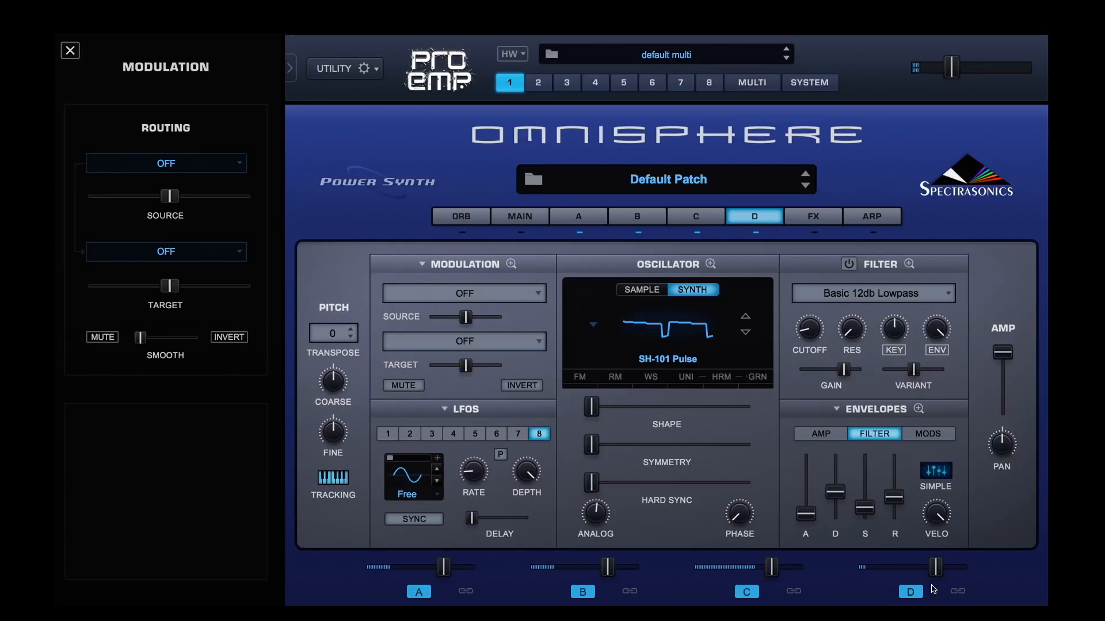
mouse_move(936, 572)
left_mouse_down()
mouse_move(960, 570)
mouse_move(950, 569)
left_mouse_up()
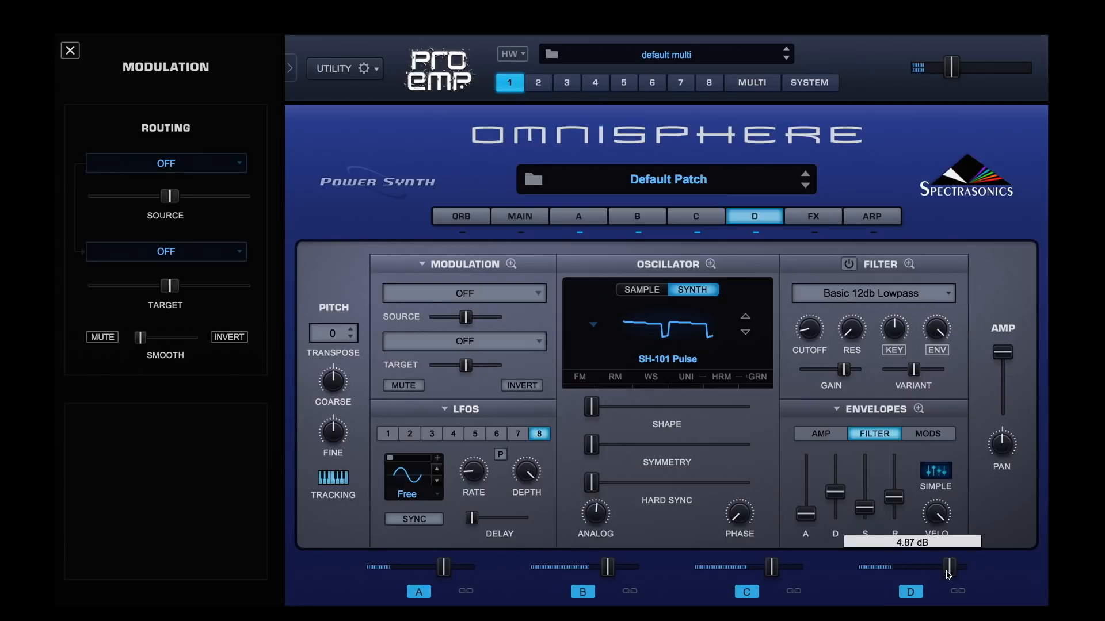
Step: Enable granular synthesis on layer D, increase the grain speed and raise the intensity slightly
left_click(757, 377)
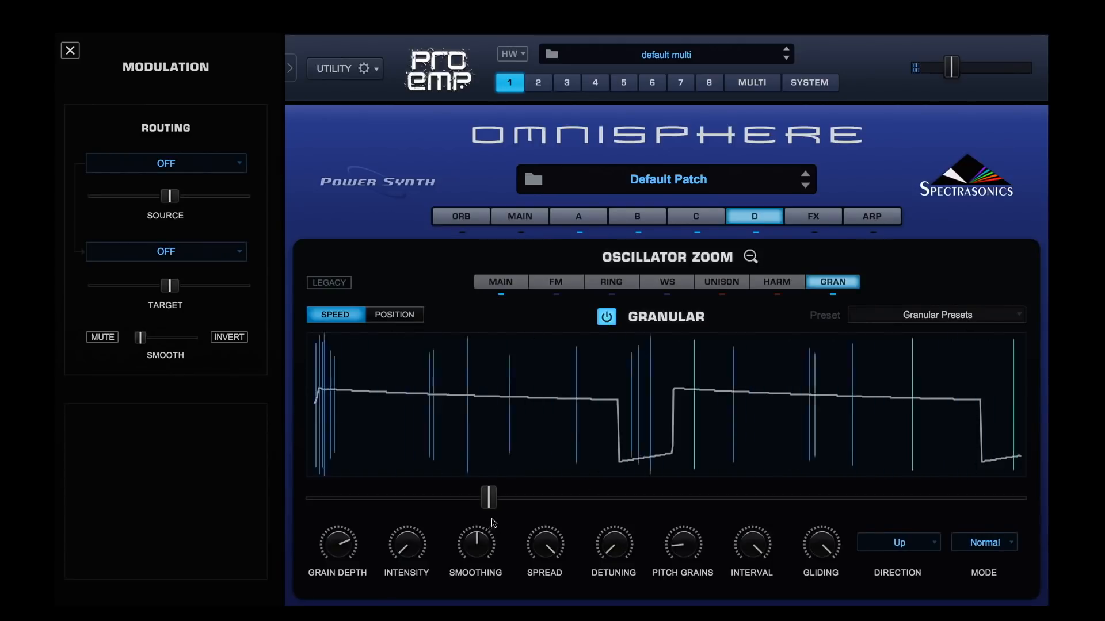
left_click_drag(489, 498, 598, 499)
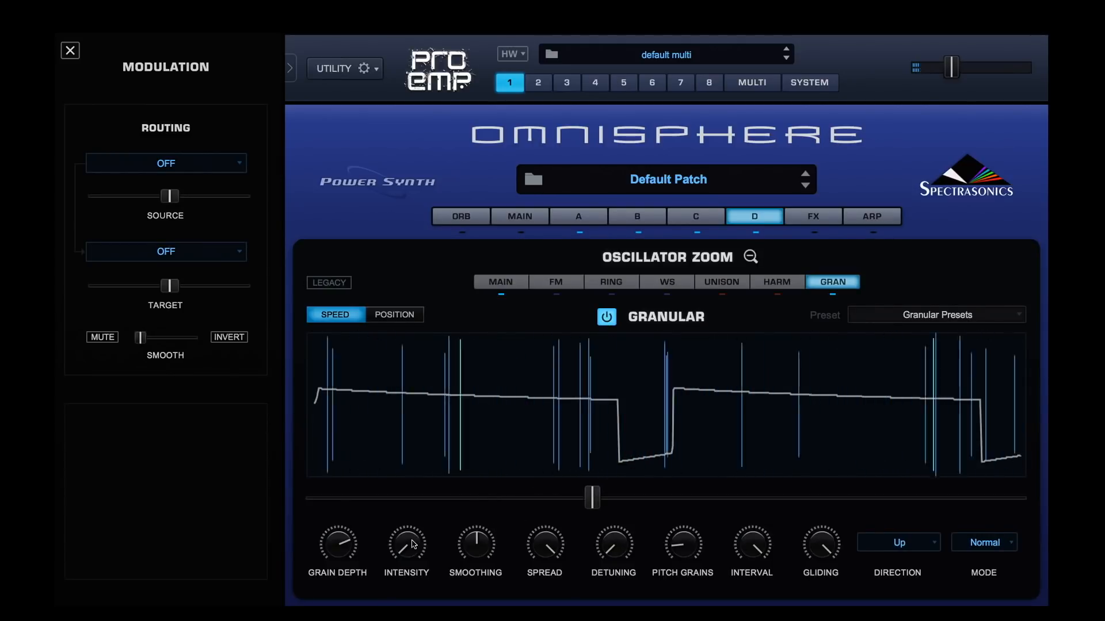
left_click_drag(393, 555, 394, 544)
Step: Raise layer D's granular detuning, pitch grains and intensity to around midrange and reduce gliding slightly
left_click_drag(613, 547, 622, 478)
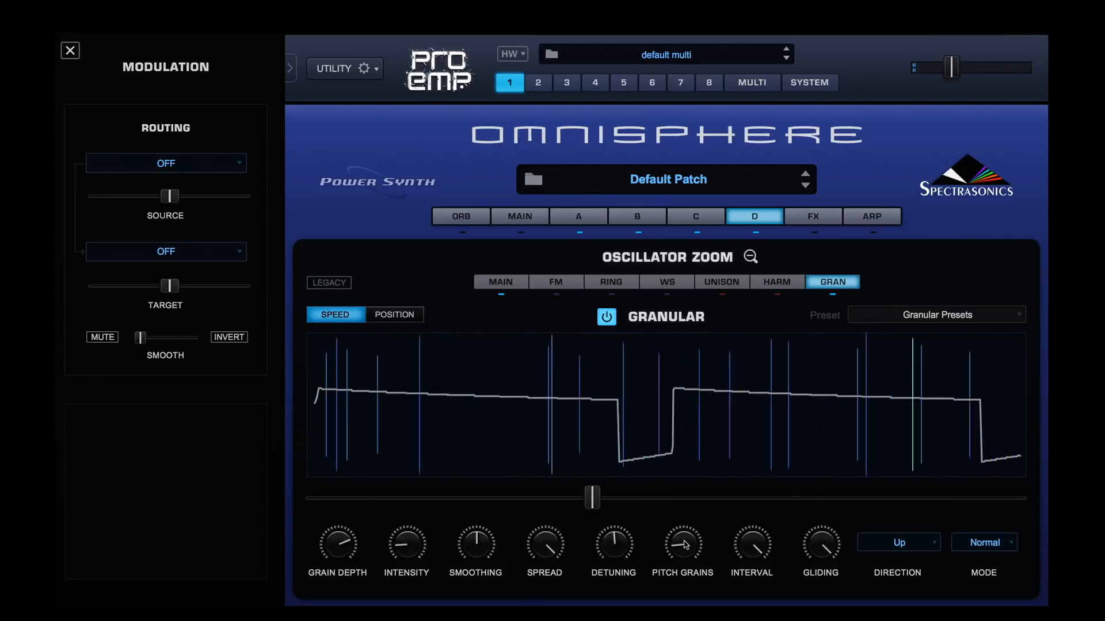
left_click_drag(668, 544, 699, 518)
left_click_drag(826, 551, 827, 545)
left_click_drag(684, 549, 691, 534)
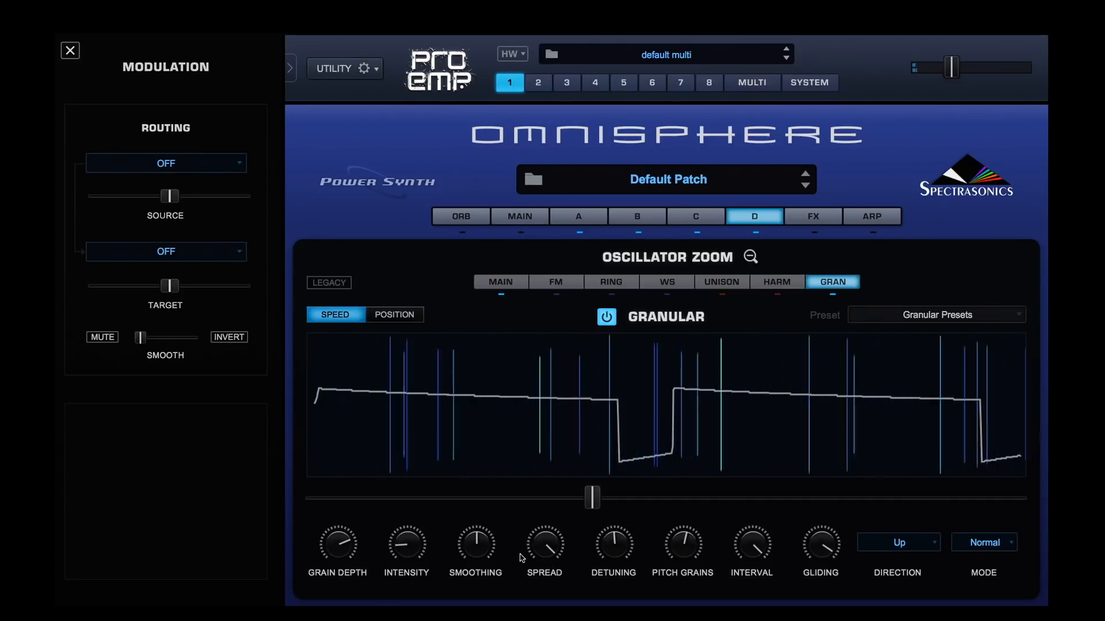
left_click_drag(408, 547, 427, 524)
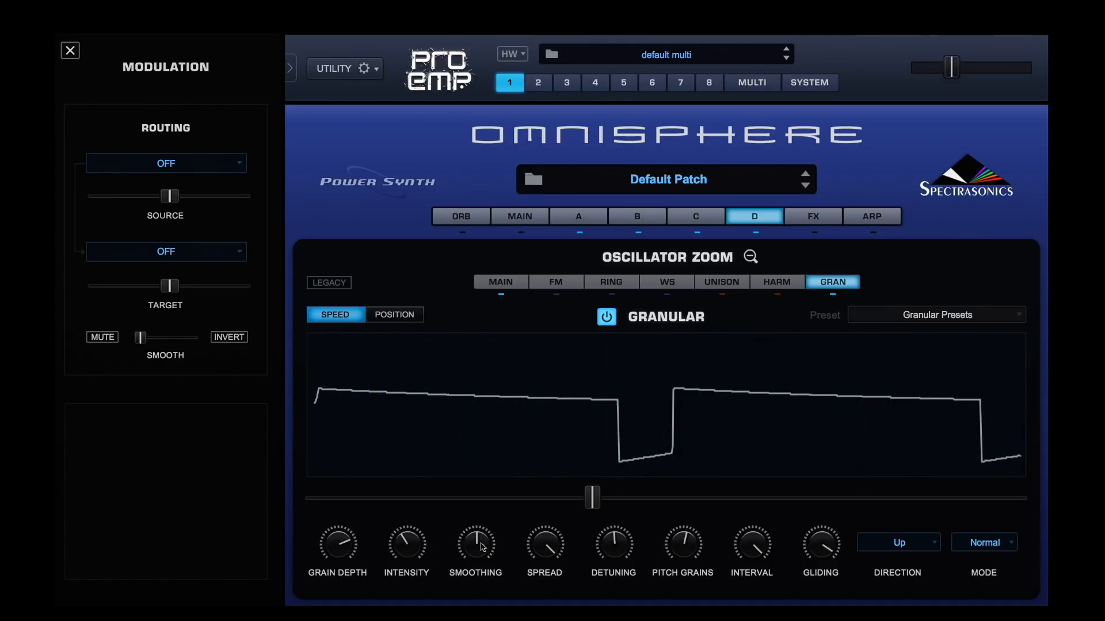
left_click_drag(413, 547, 427, 565)
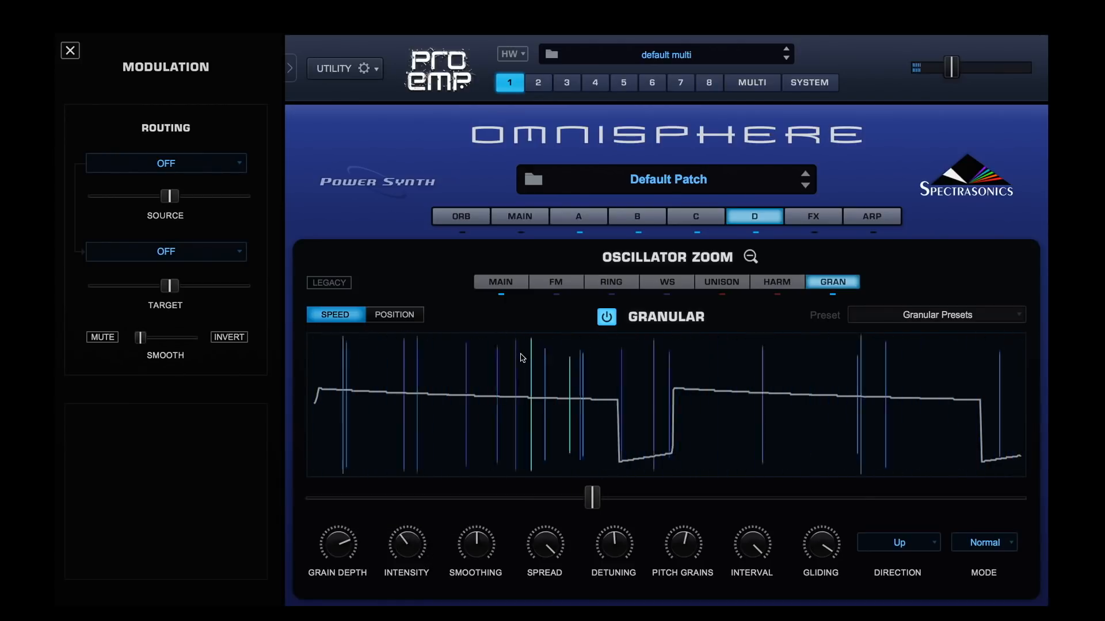
left_click(688, 221)
left_click(609, 320)
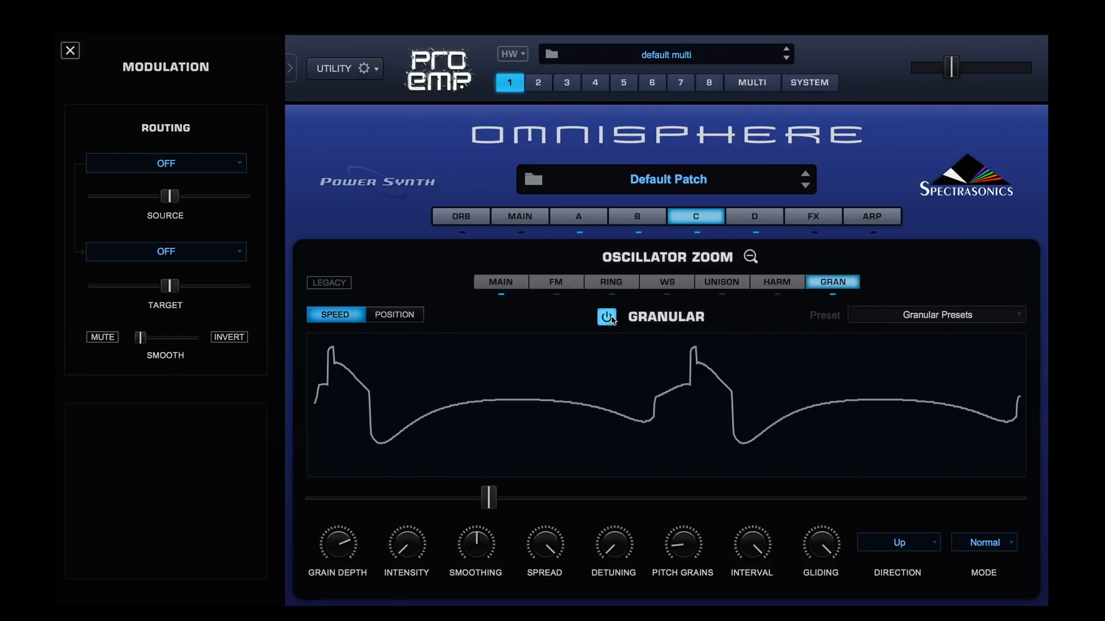
left_click(607, 320)
Step: Check the granular settings of layers A to D and leave the oscillator zoom view
left_click(577, 219)
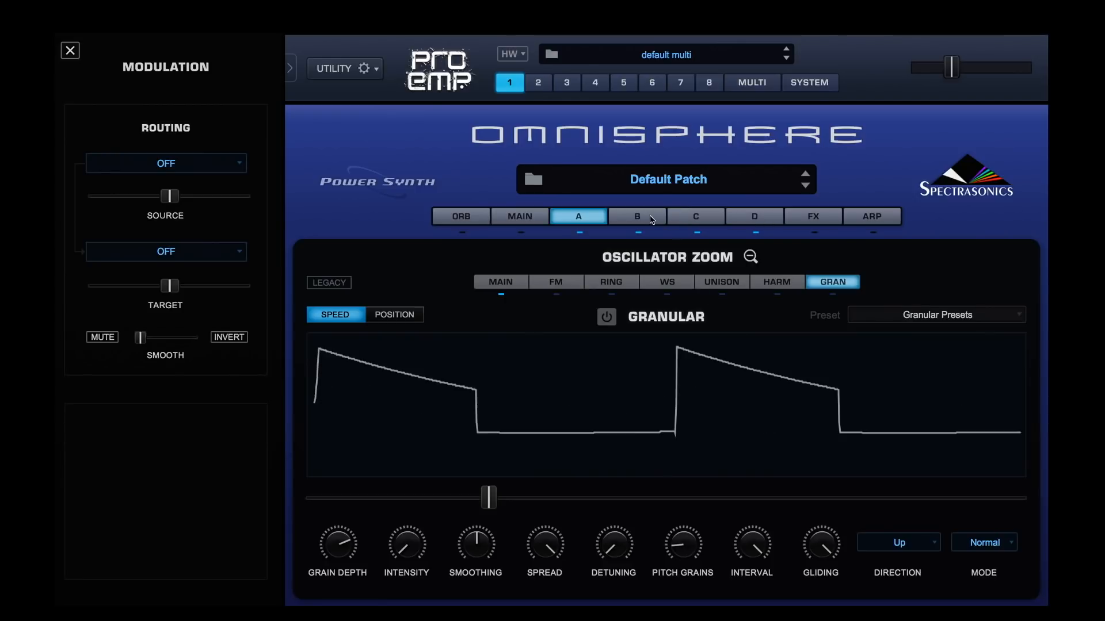
left_click(639, 218)
left_click(696, 217)
left_click(754, 217)
left_click(750, 257)
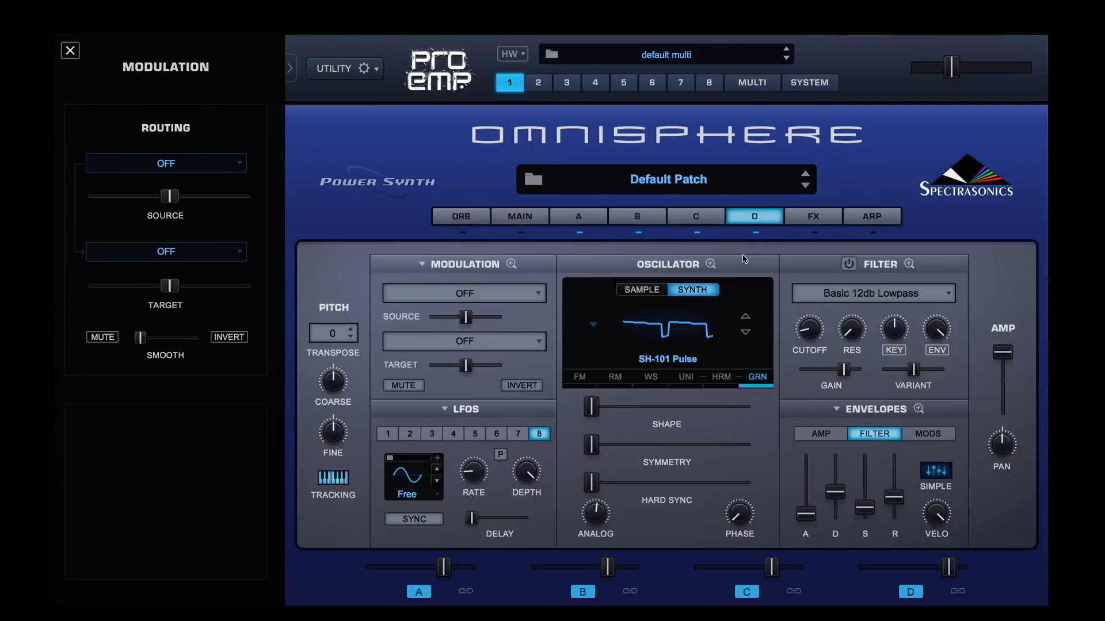
Step: Try to switch on the filter for several layers together by using the layer links
left_click(629, 593)
left_click(846, 264)
left_click(467, 594)
left_click(590, 217)
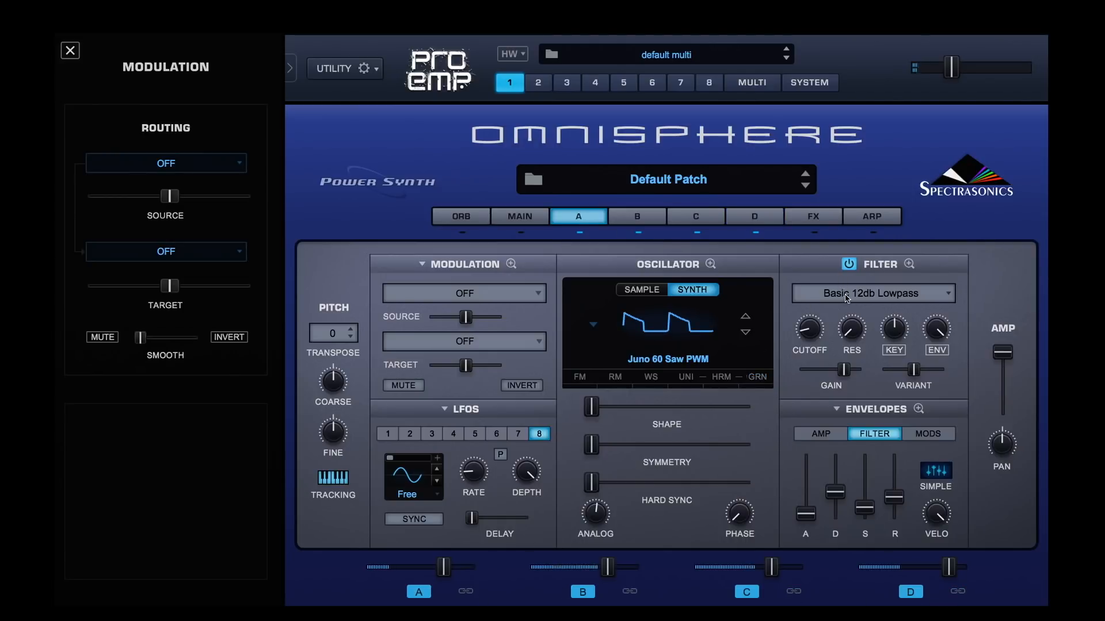
Step: Switch the filter back off on layers A, B and D
left_click(848, 265)
left_click(639, 221)
left_click(848, 264)
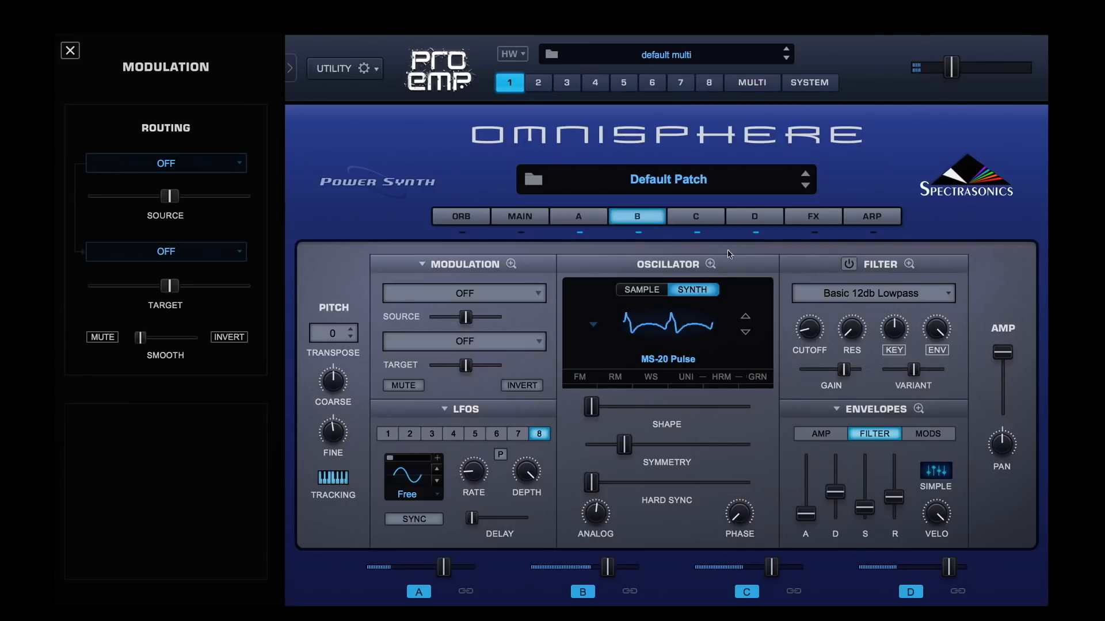
left_click(712, 217)
left_click(754, 218)
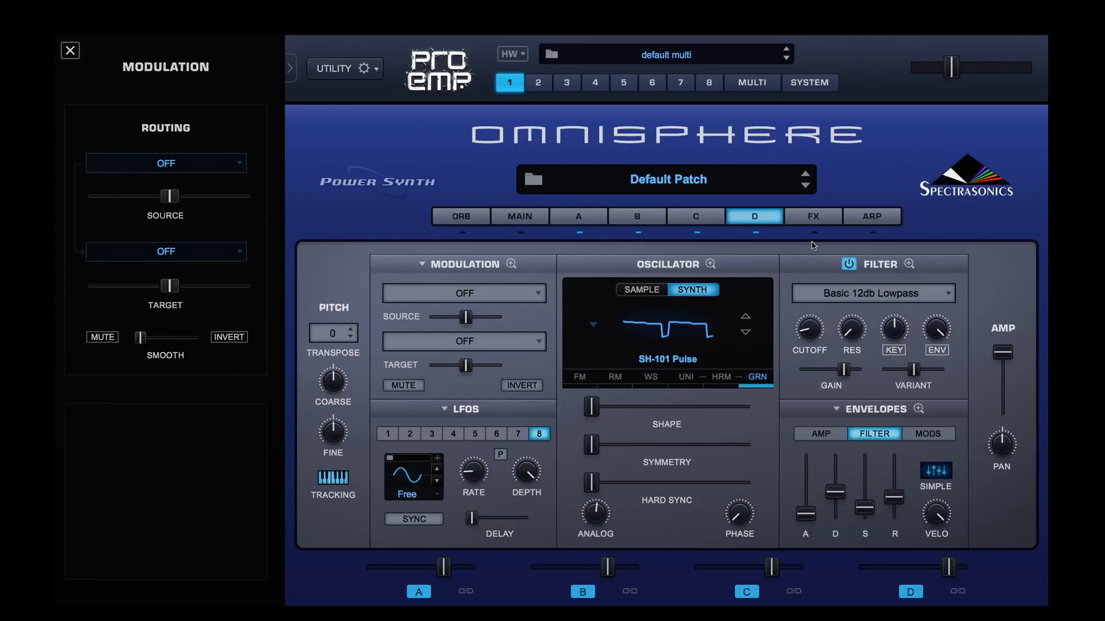
left_click(848, 264)
Step: Enable layer A's Basic 12db Lowpass filter, raise the cutoff, add a little resonance and reduce the envelope amount
left_click(578, 217)
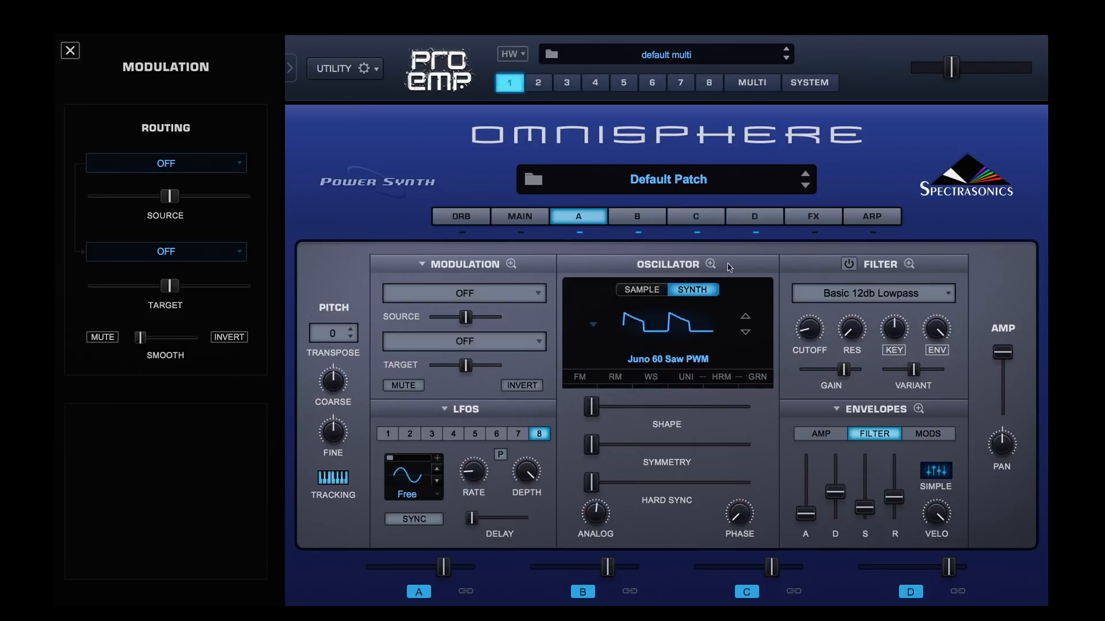
left_click(849, 265)
left_click_drag(816, 331, 819, 300)
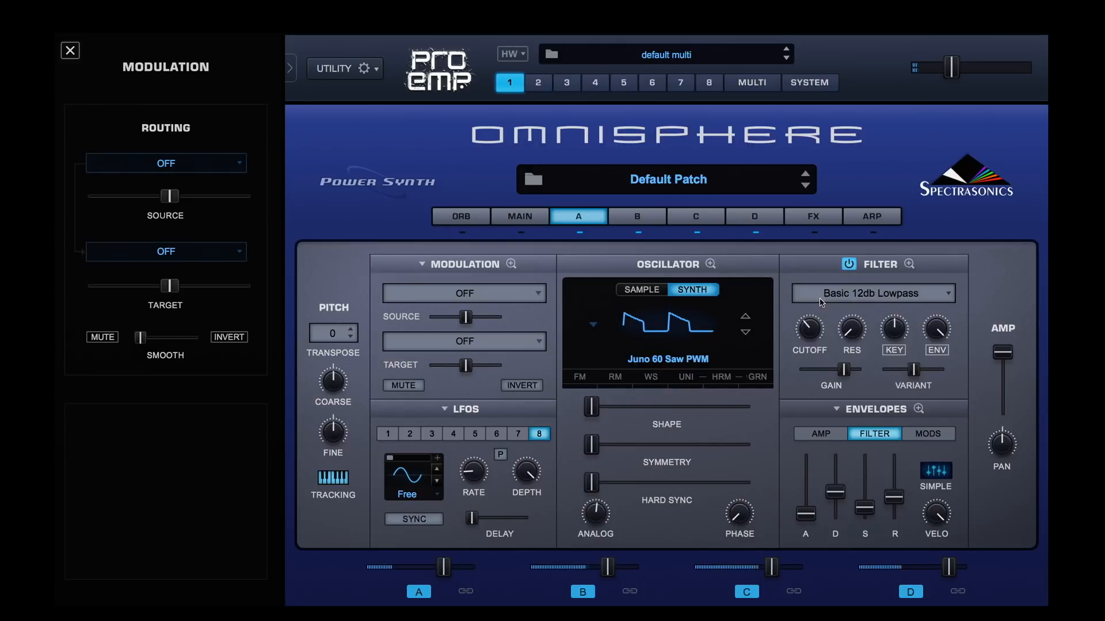
left_click_drag(852, 329, 852, 317)
left_click_drag(937, 329, 937, 311)
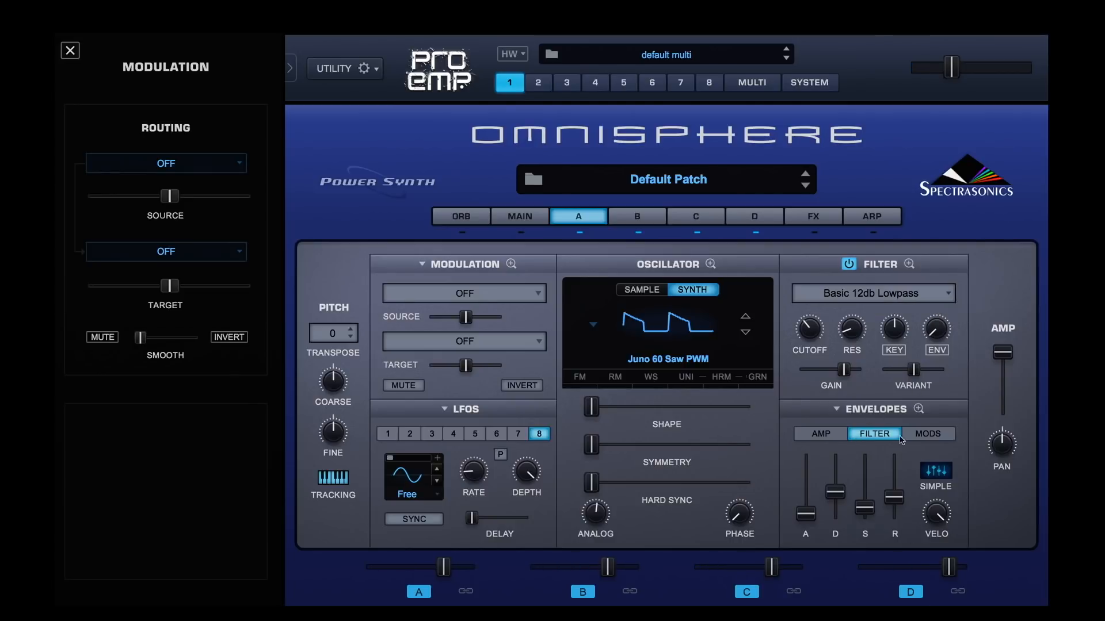
left_click_drag(809, 325, 823, 282)
mouse_move(850, 320)
left_mouse_down()
mouse_move(853, 306)
mouse_move(847, 336)
left_mouse_up()
Step: Check layer A's amp envelope, and set the patch's number of voices to 1
left_click(821, 435)
left_click(893, 498)
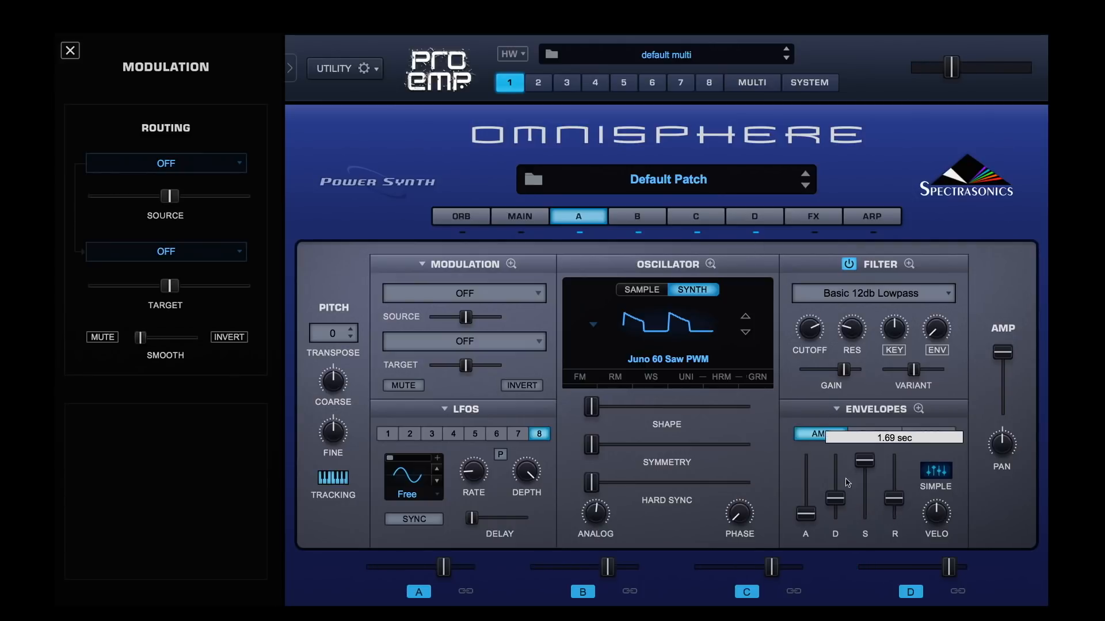
left_click(506, 217)
left_click(354, 268)
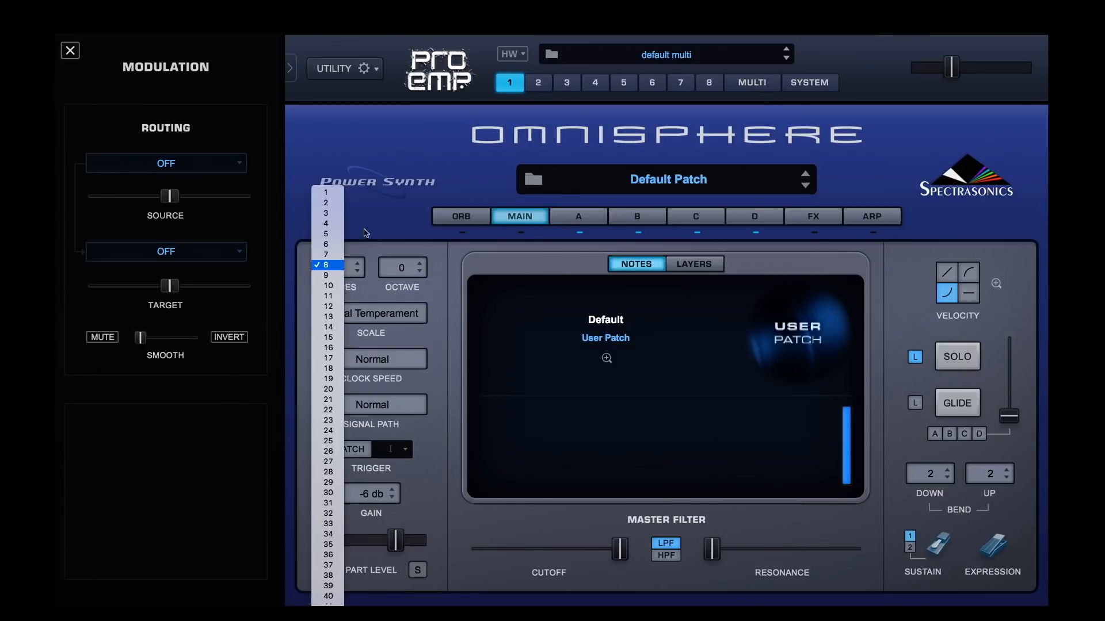
left_click(336, 193)
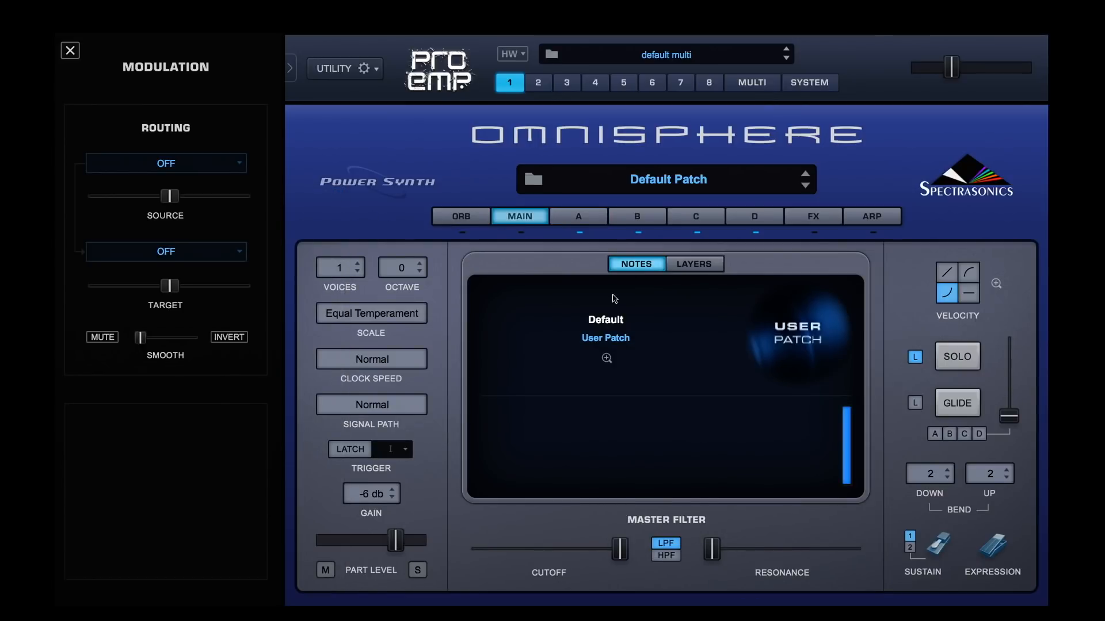
Step: Enable glide in legato mode for the patch and raise the glide time moderately
left_click(915, 403)
left_click(957, 403)
left_click_drag(1011, 417, 1016, 408)
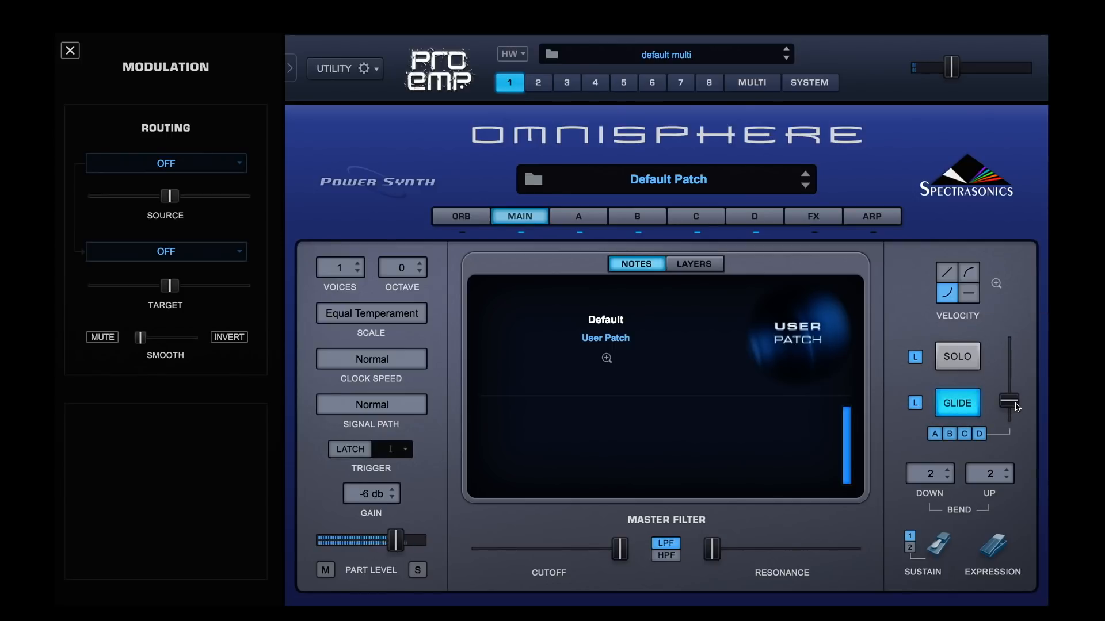
left_click_drag(1016, 407, 1014, 396)
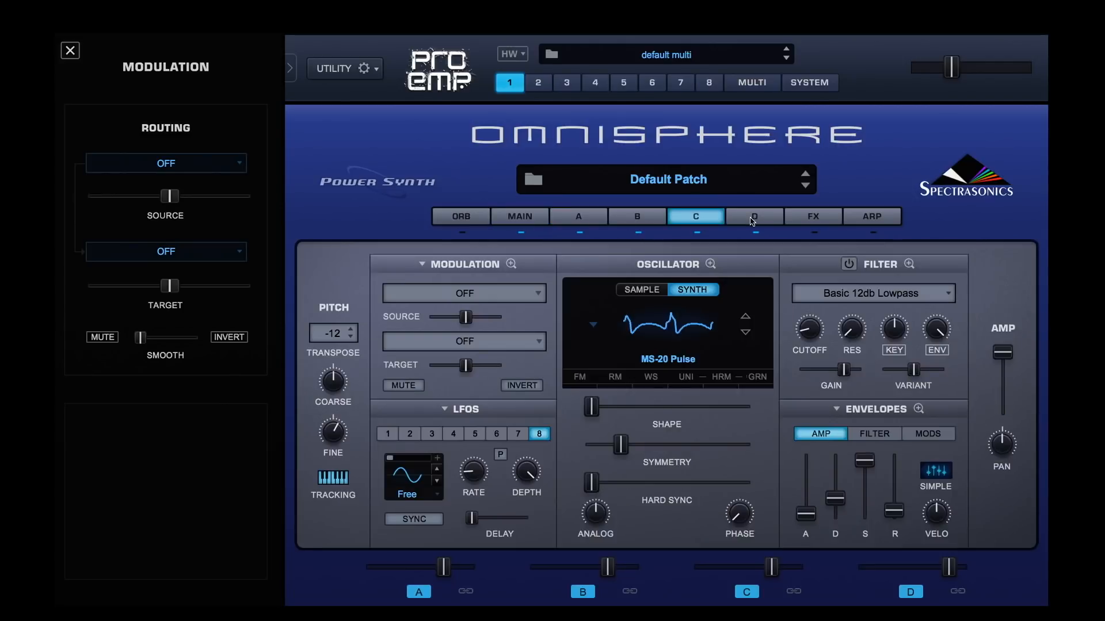
Step: Link layers A to D and shorten their amp envelope release, leaving it slightly above the minimum
left_click(699, 218)
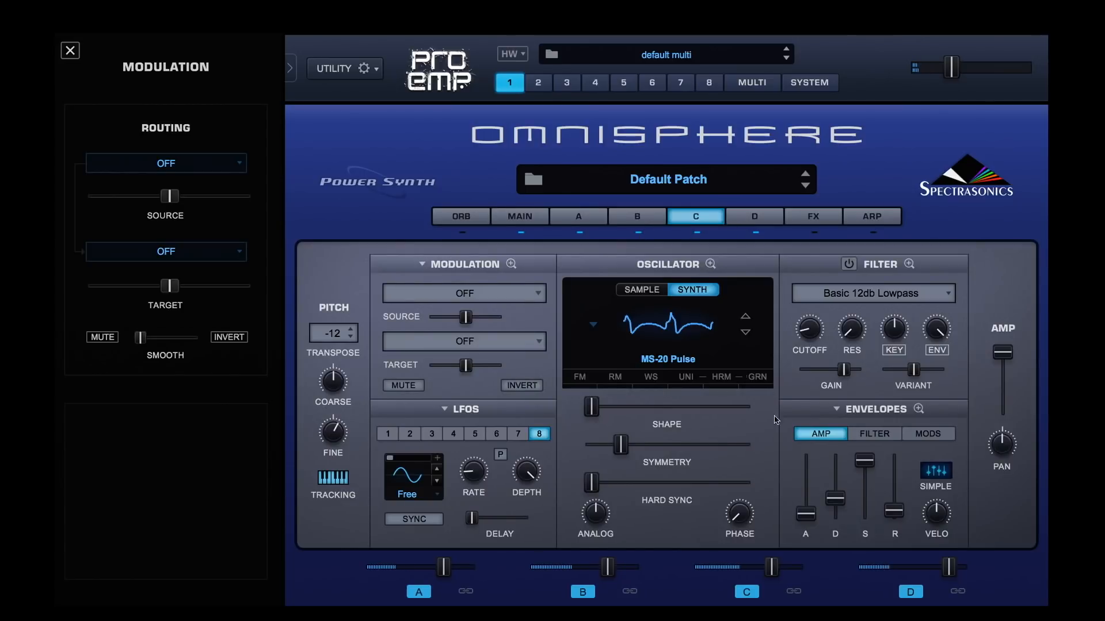
left_click_drag(893, 513, 891, 589)
left_click(465, 592)
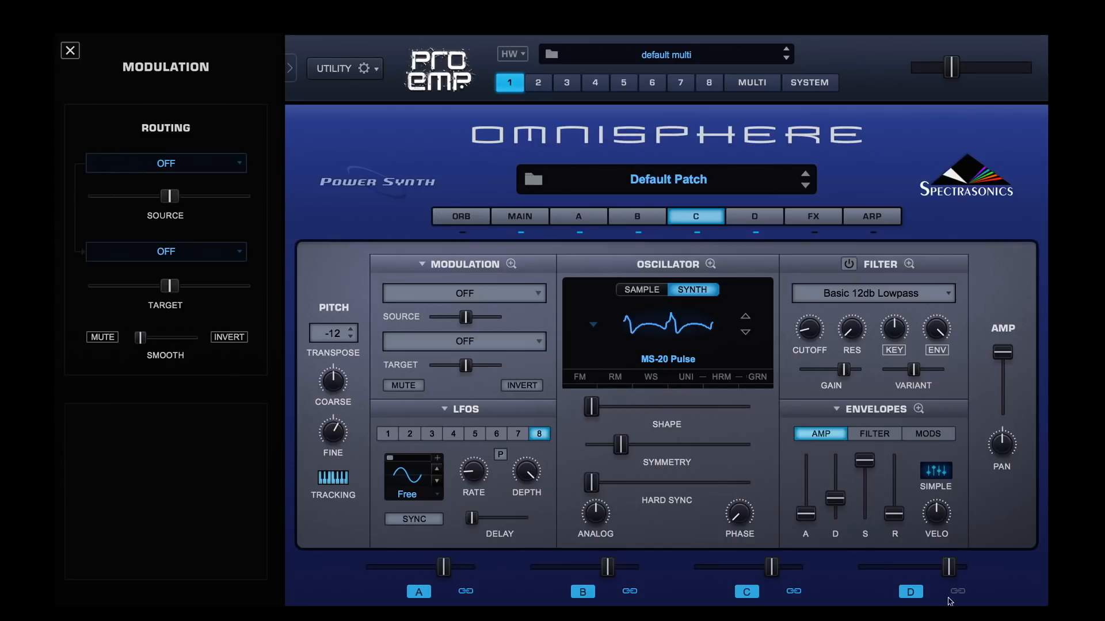
left_click(958, 592)
left_click_drag(898, 500, 905, 534)
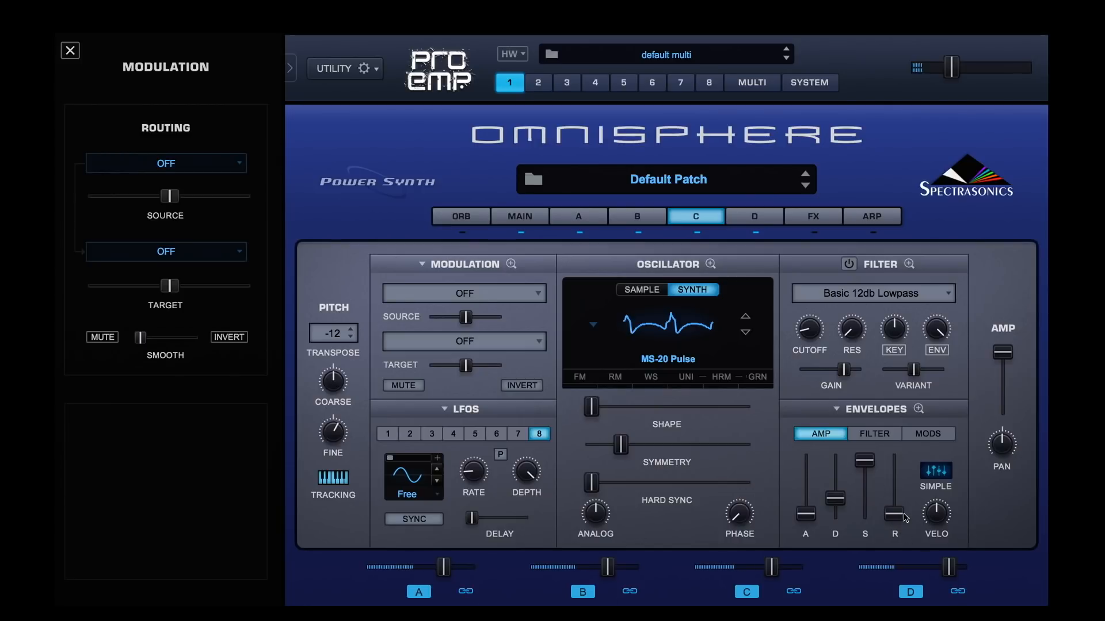
left_click_drag(895, 515, 900, 508)
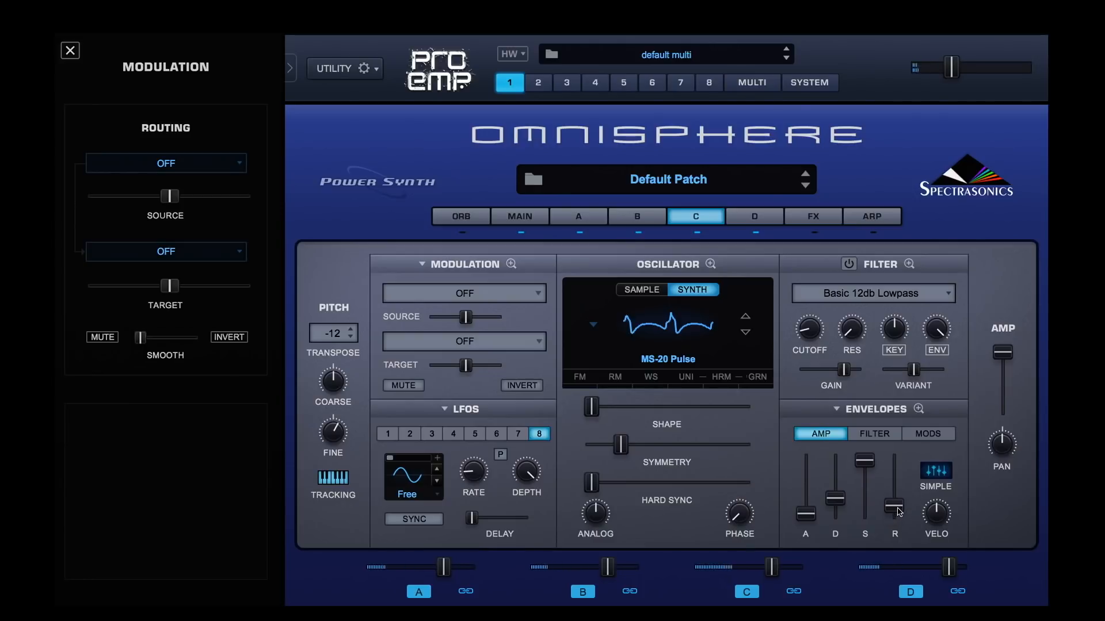
left_click(899, 512)
Step: Add an Analog Chorus to layer A's first effects slot and set its mix slightly above the midpoint
left_click(802, 221)
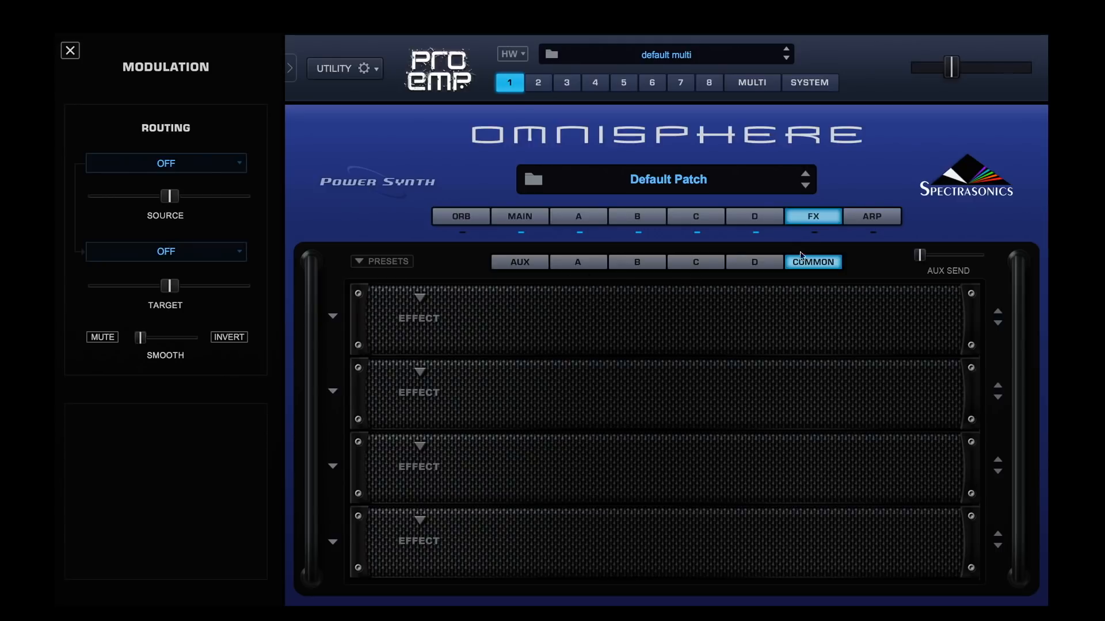
left_click(589, 266)
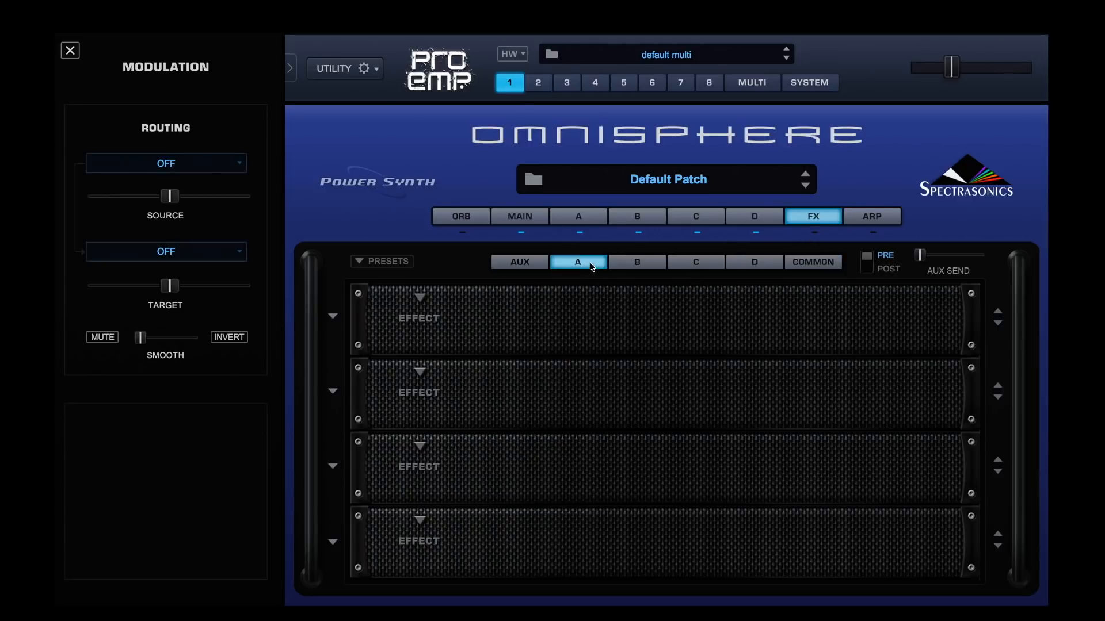
left_click(421, 298)
mouse_move(447, 385)
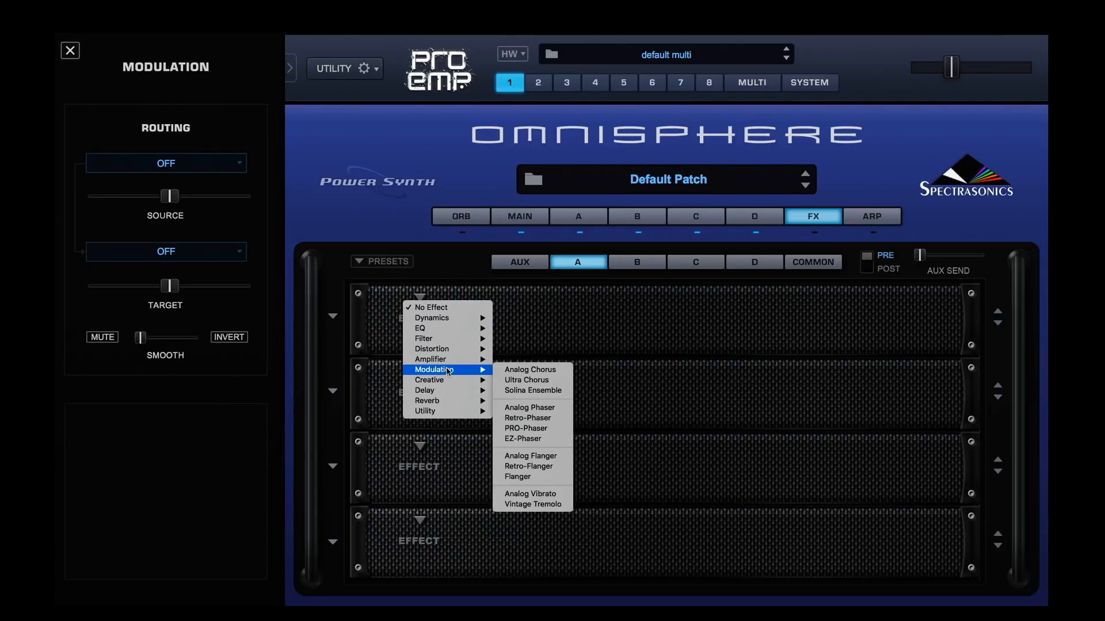
left_click(536, 373)
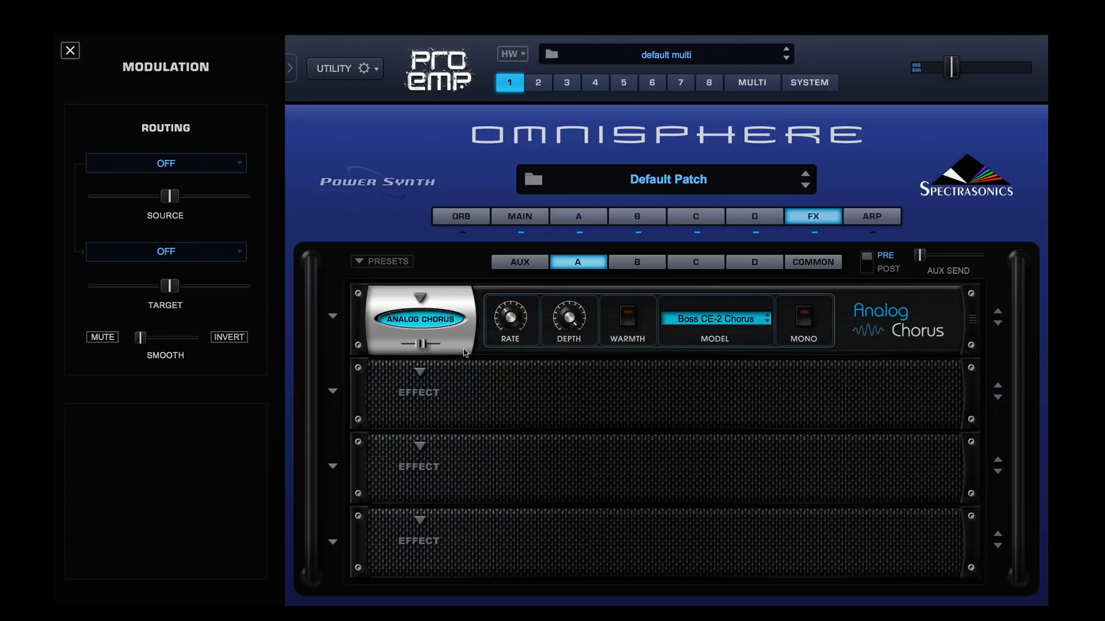
left_click_drag(421, 345, 424, 345)
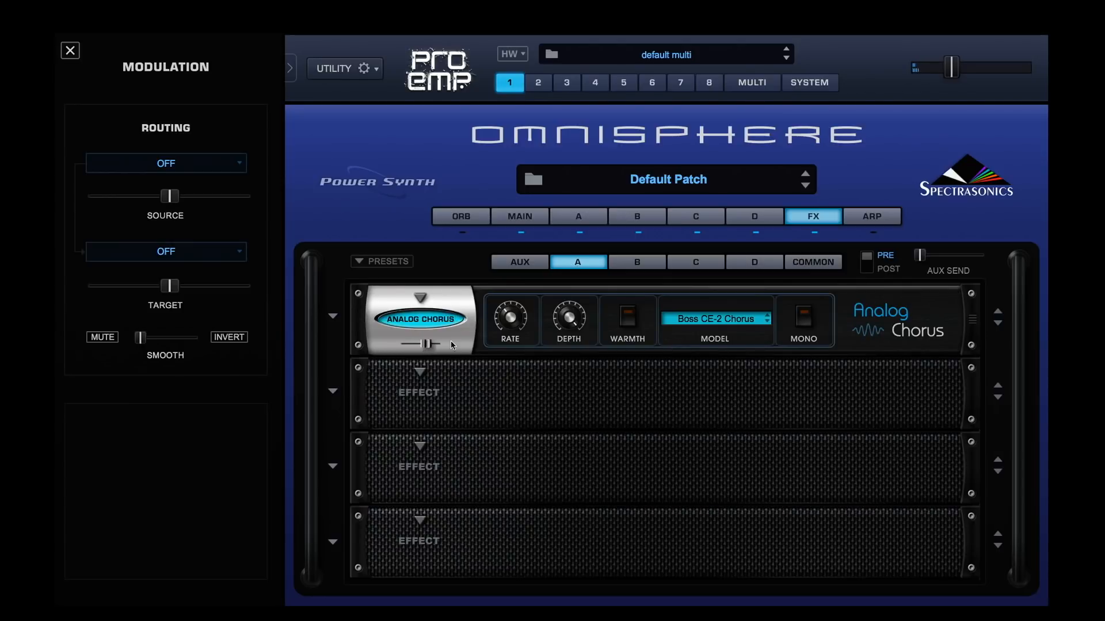
Step: Add a Solina Ensemble to layer B's first effects slot and reduce its mix to about half
left_click(617, 264)
left_click(421, 301)
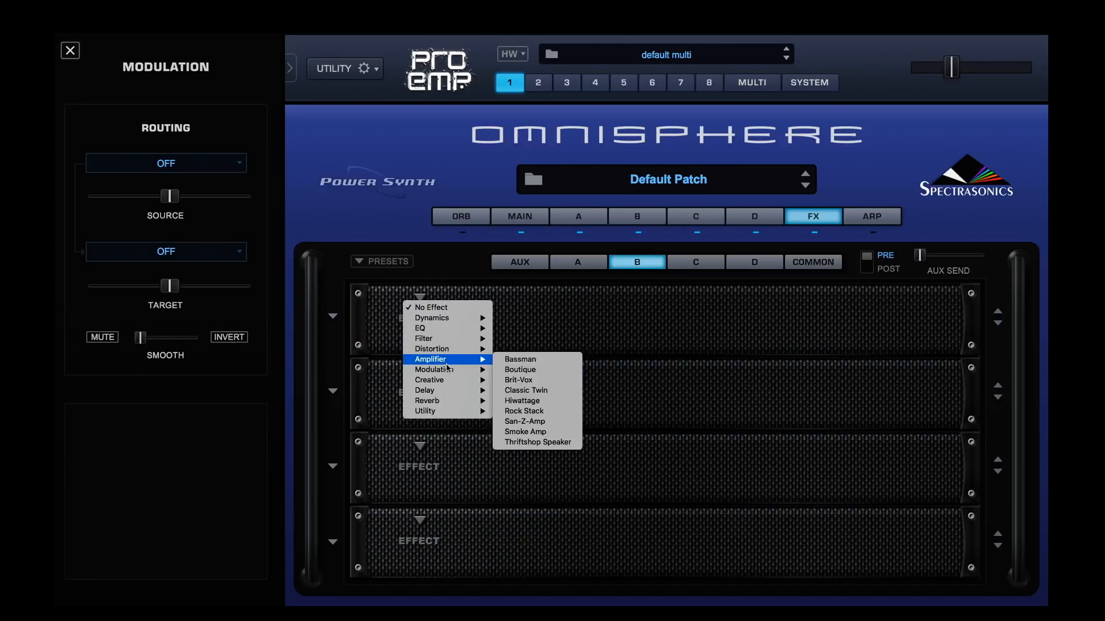
mouse_move(449, 369)
left_click(555, 390)
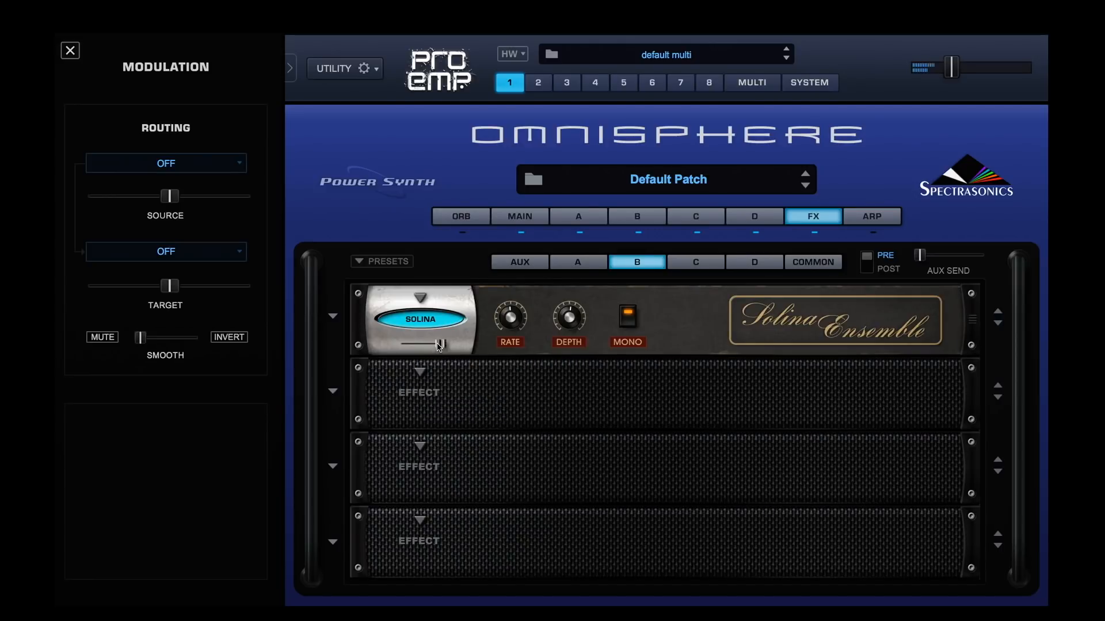
left_click_drag(441, 344, 418, 345)
Step: Insert a Power Filter in the first slot of the common effects rack
left_click(676, 263)
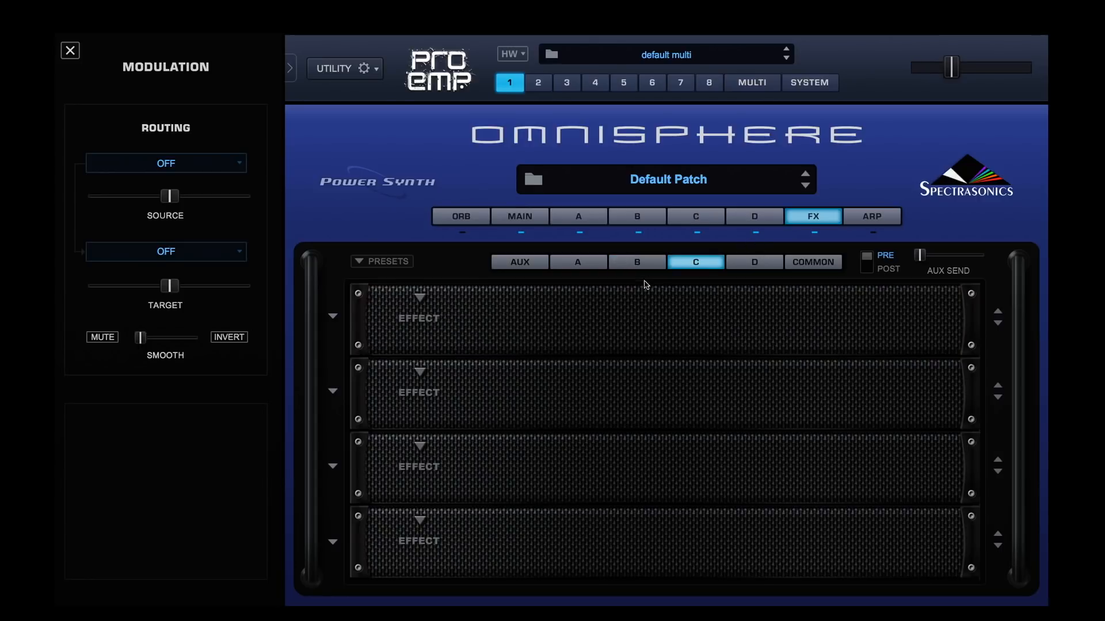
left_click(773, 266)
left_click(827, 263)
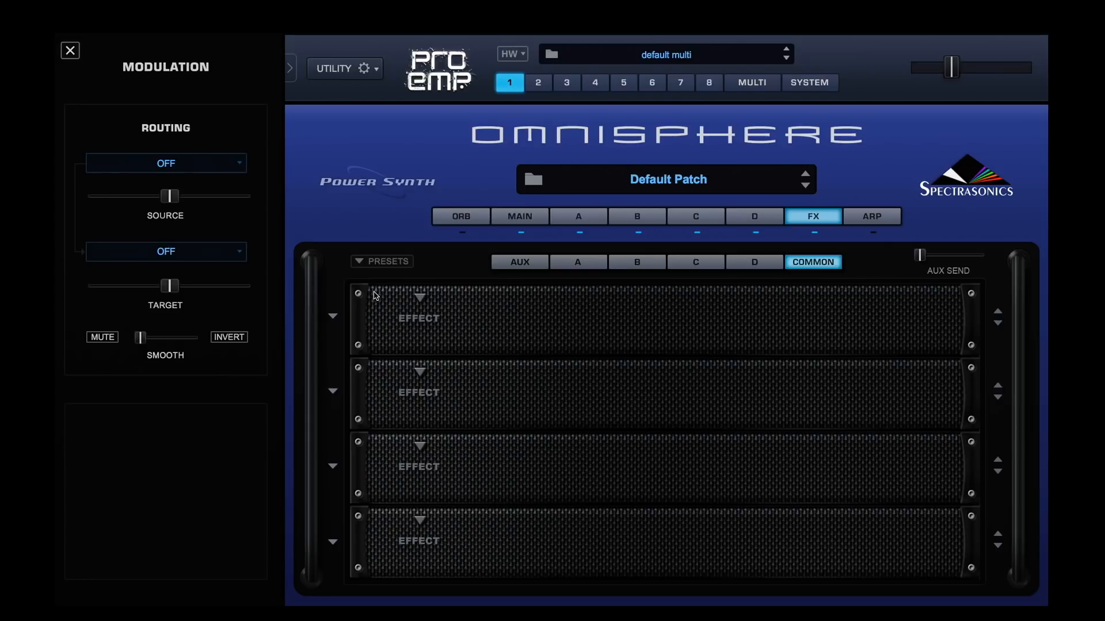
left_click(420, 298)
mouse_move(451, 340)
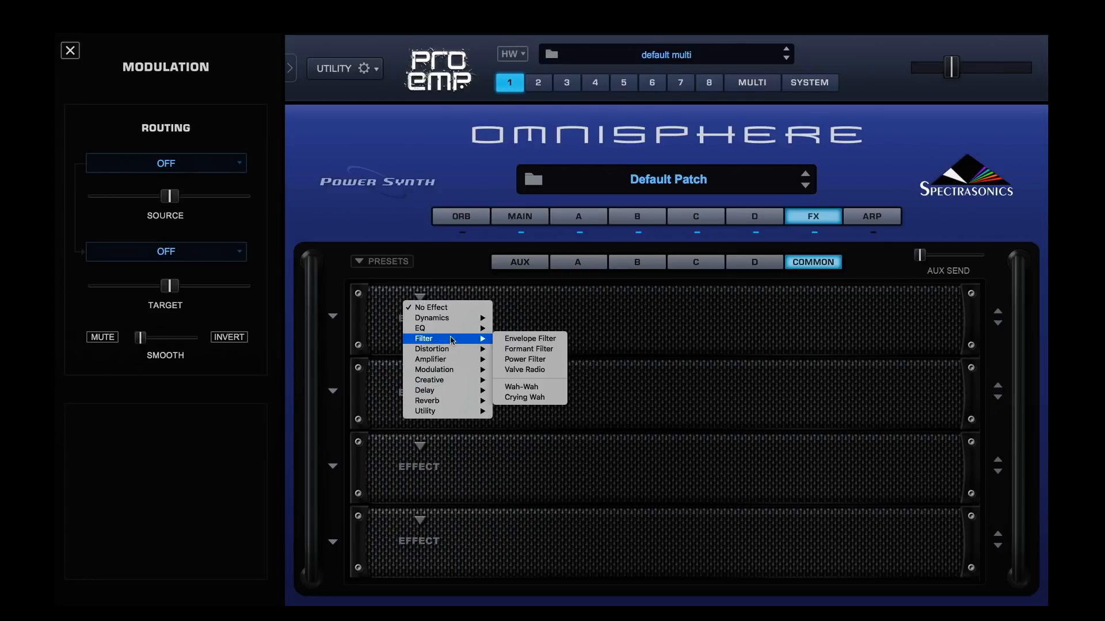
left_click(525, 359)
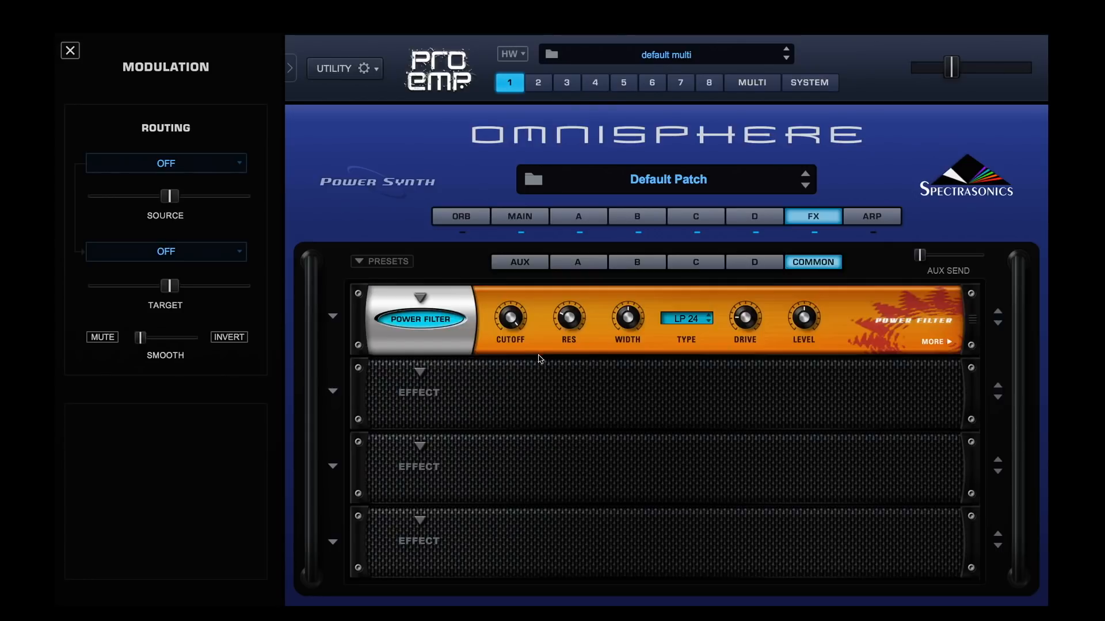
Step: Lower the Power Filter's cutoff to around its middle range and increase its width
left_click_drag(514, 326, 530, 437)
left_click_drag(628, 317, 631, 275)
mouse_move(516, 317)
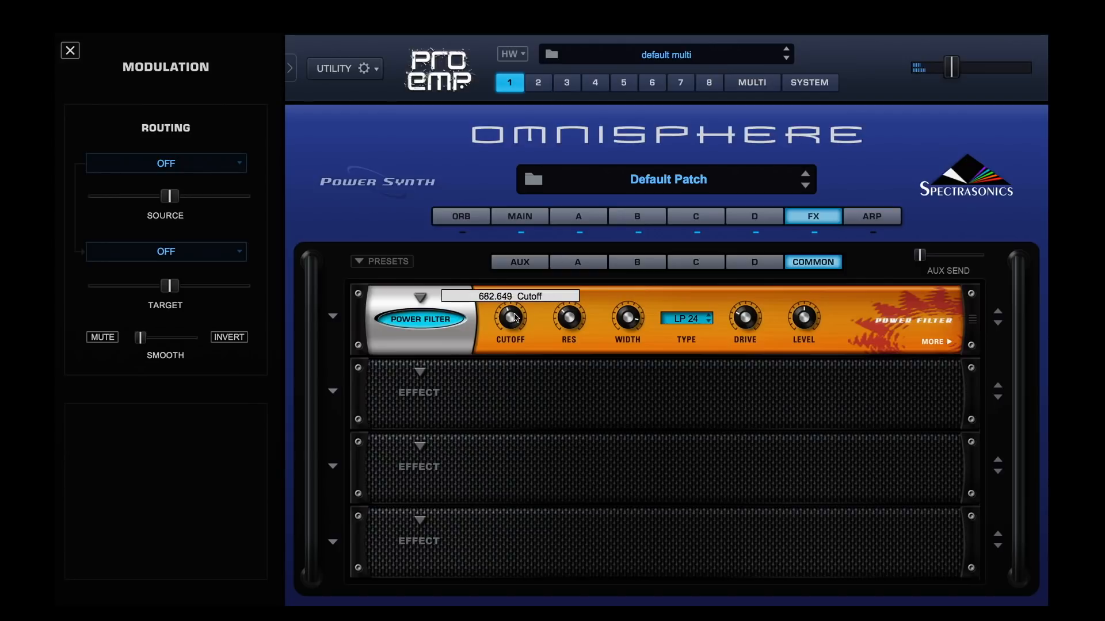
left_click_drag(516, 317, 522, 302)
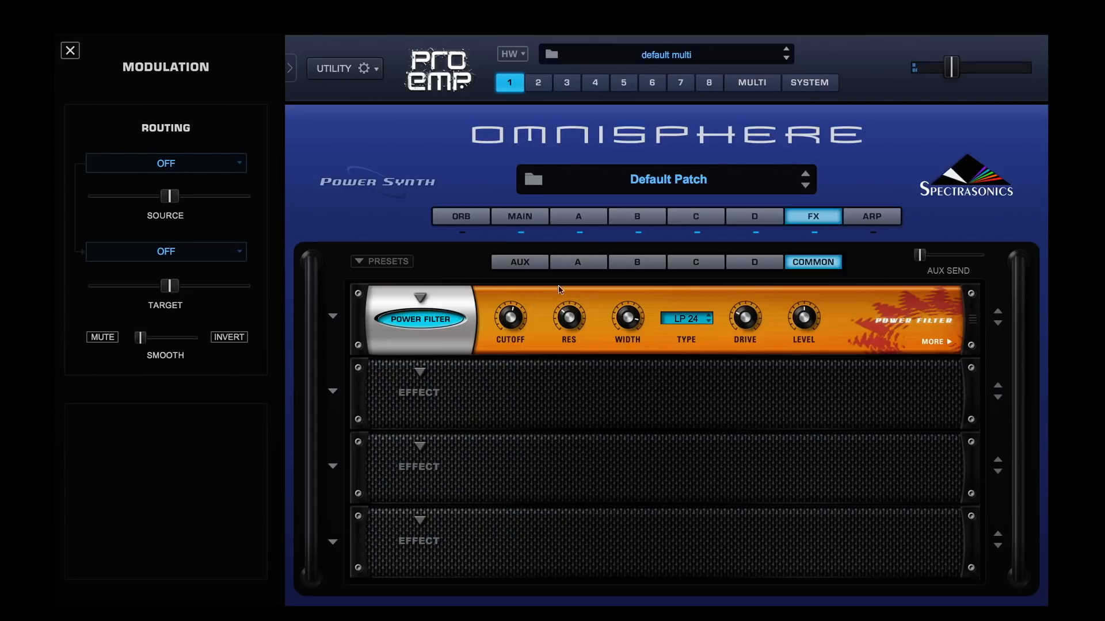
Step: Lengthen the linked layers' amp envelope release slightly, try a slower attack and return the attack to minimum
left_click(588, 218)
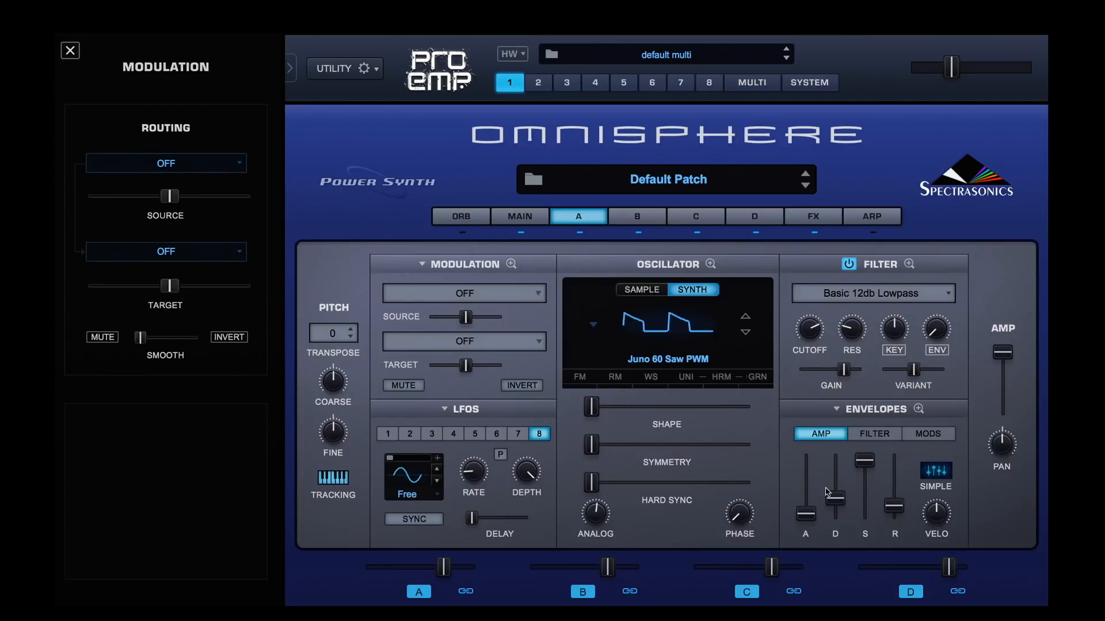
left_click_drag(804, 514, 804, 507)
left_click_drag(884, 505, 891, 498)
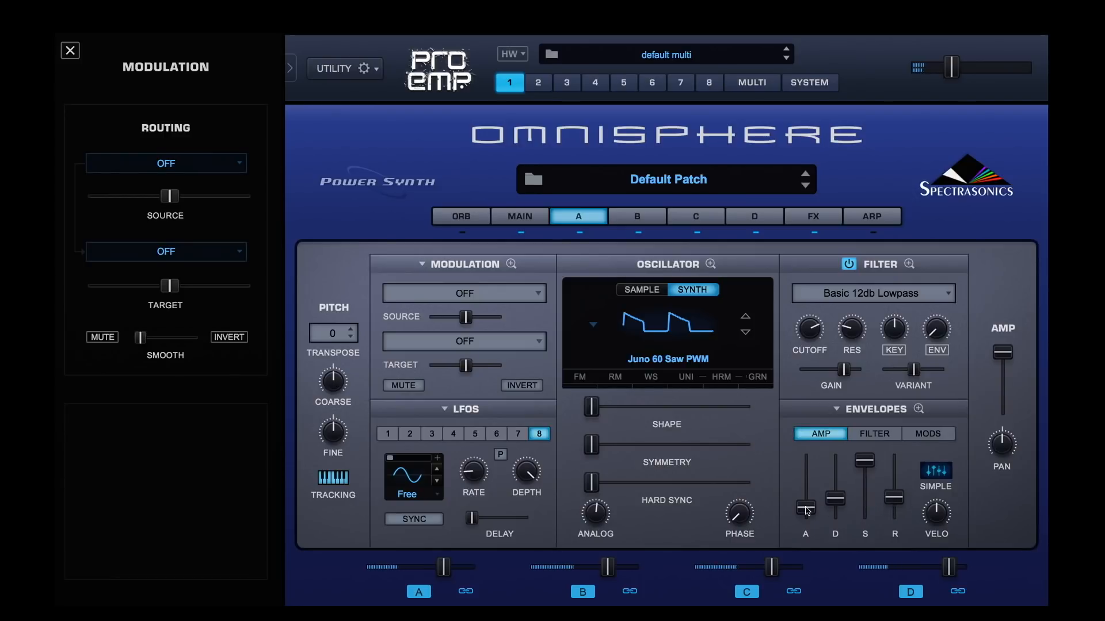
left_click_drag(805, 508, 806, 533)
Step: Lower the level of all four layers D, C, B and A to around the midpoint
left_click_drag(948, 567, 916, 570)
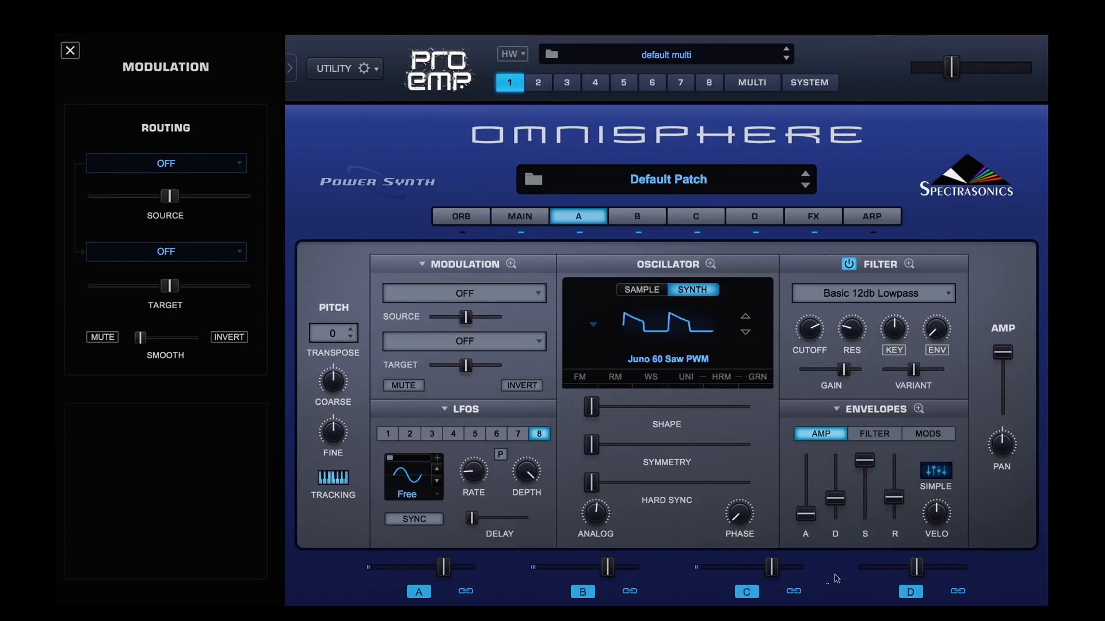
left_click_drag(772, 569, 755, 581)
left_click_drag(609, 569, 582, 581)
left_click_drag(443, 568, 424, 580)
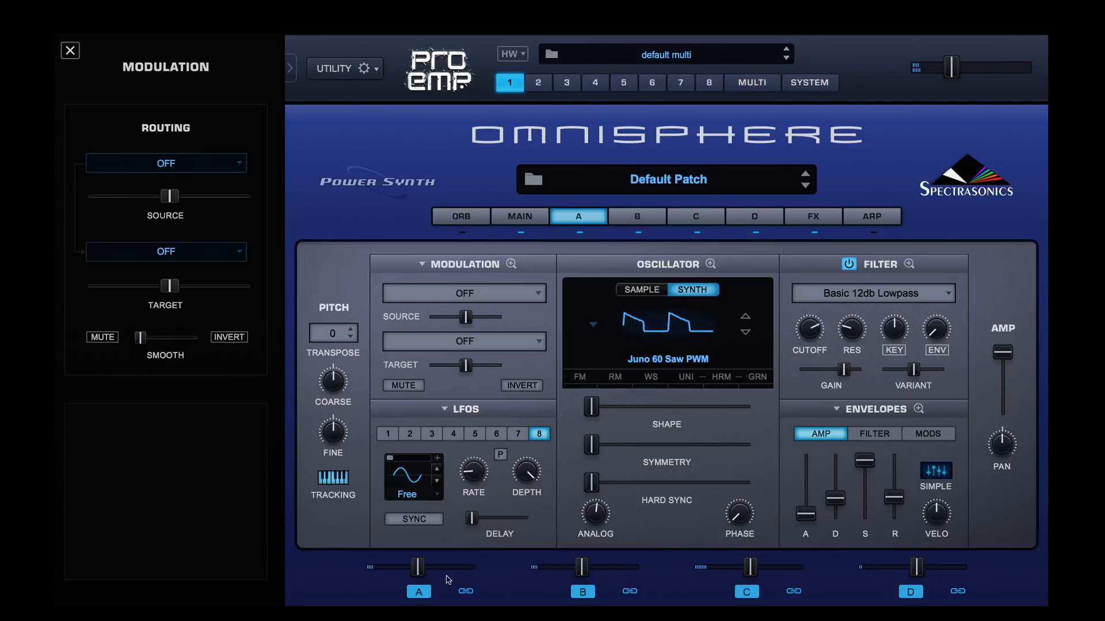
Step: Add a Formant Filter to the second common effects slot and reduce its mix to about half
left_click(820, 218)
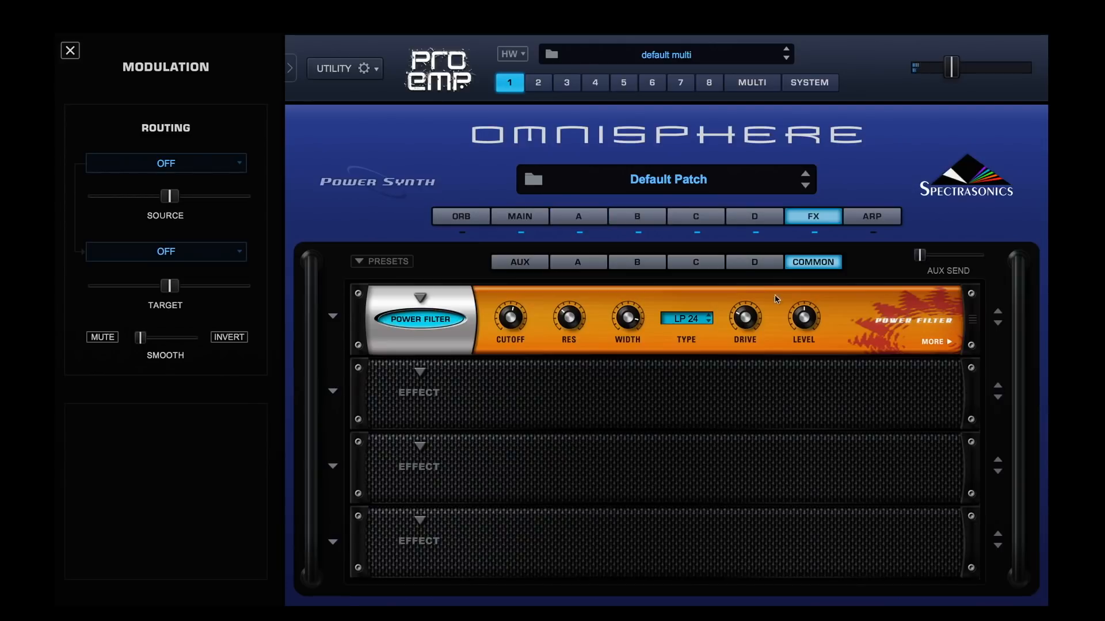
left_click(419, 369)
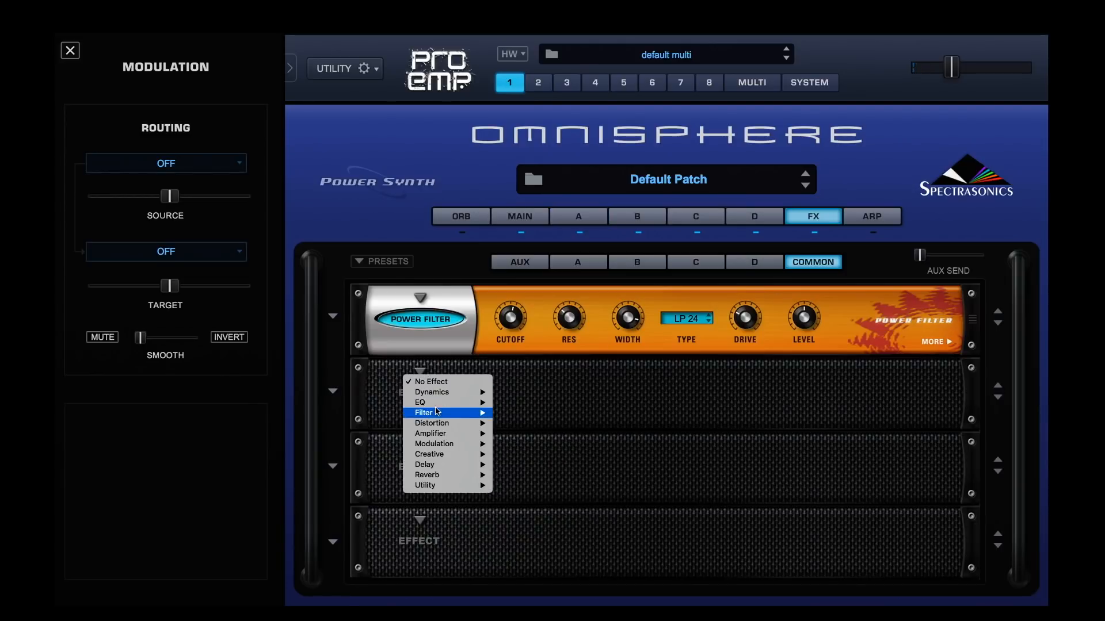
mouse_move(439, 413)
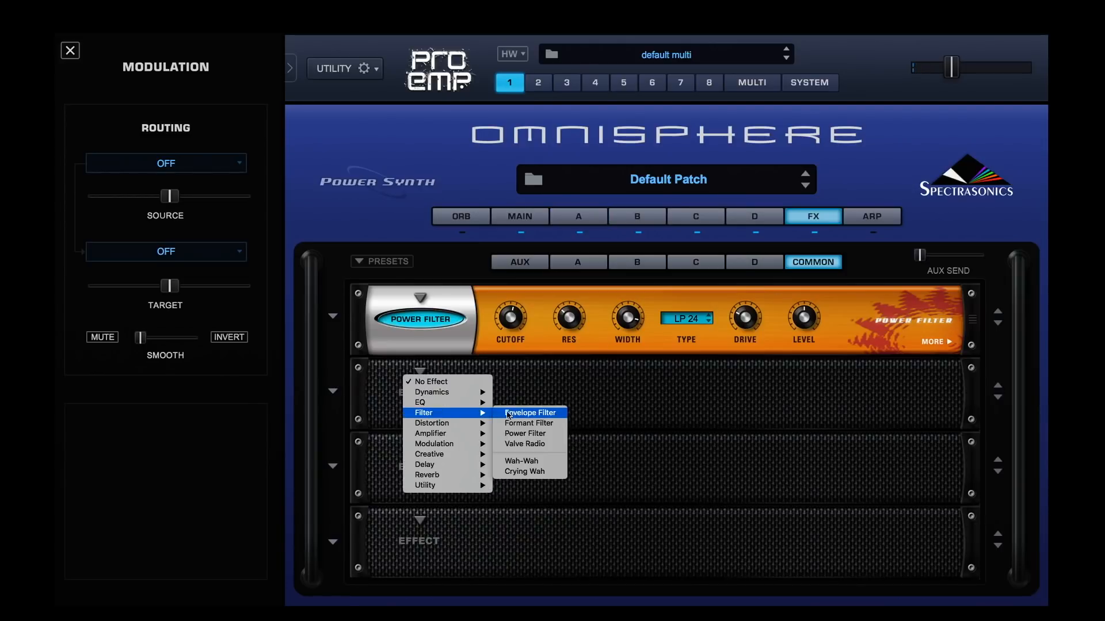
left_click(538, 425)
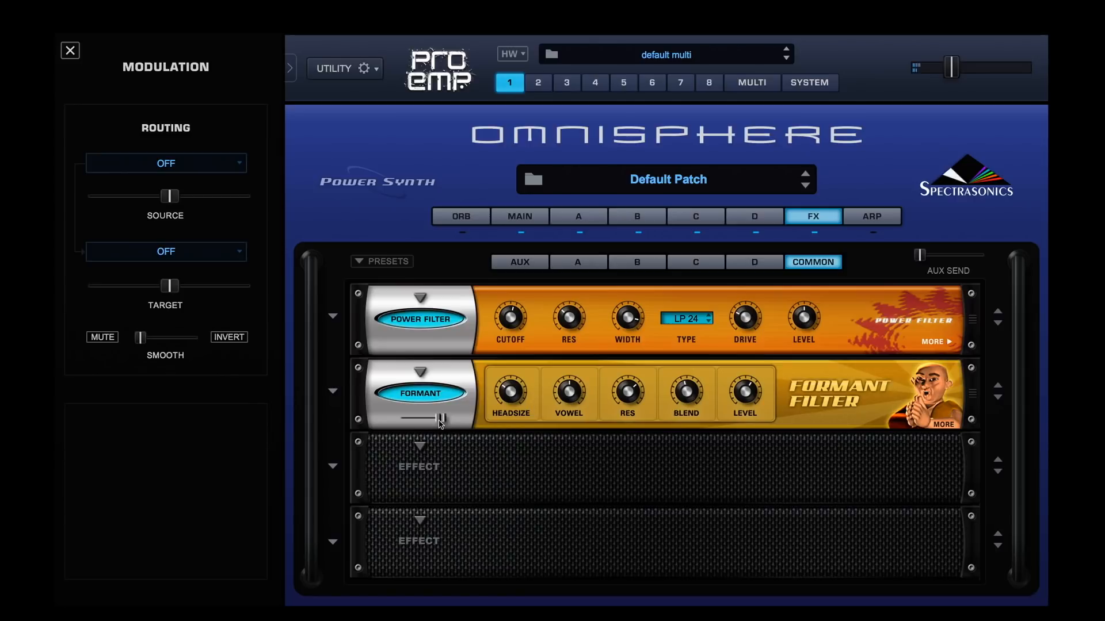
mouse_move(440, 423)
left_mouse_down()
mouse_move(403, 424)
mouse_move(420, 423)
left_mouse_up()
Step: Lower the Formant Filter's vowel and blend, set its resonance to about 0.64 and raise its level
left_click_drag(568, 392, 583, 464)
left_click_drag(686, 394, 712, 427)
mouse_move(627, 392)
left_mouse_down()
mouse_move(629, 374)
mouse_move(629, 406)
left_mouse_up()
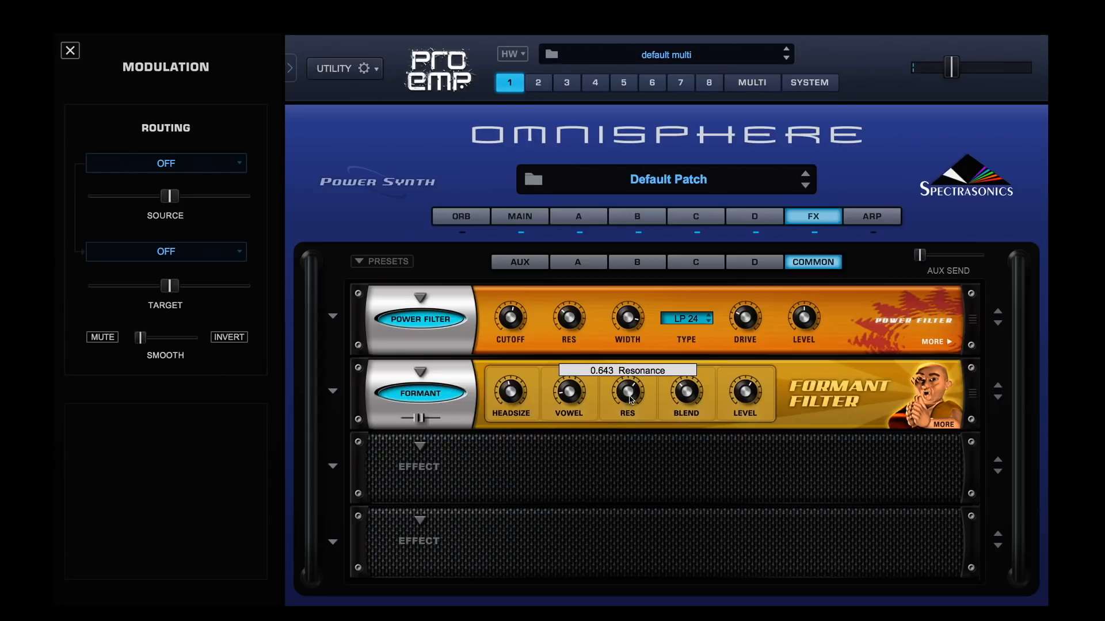
left_click_drag(753, 391, 756, 365)
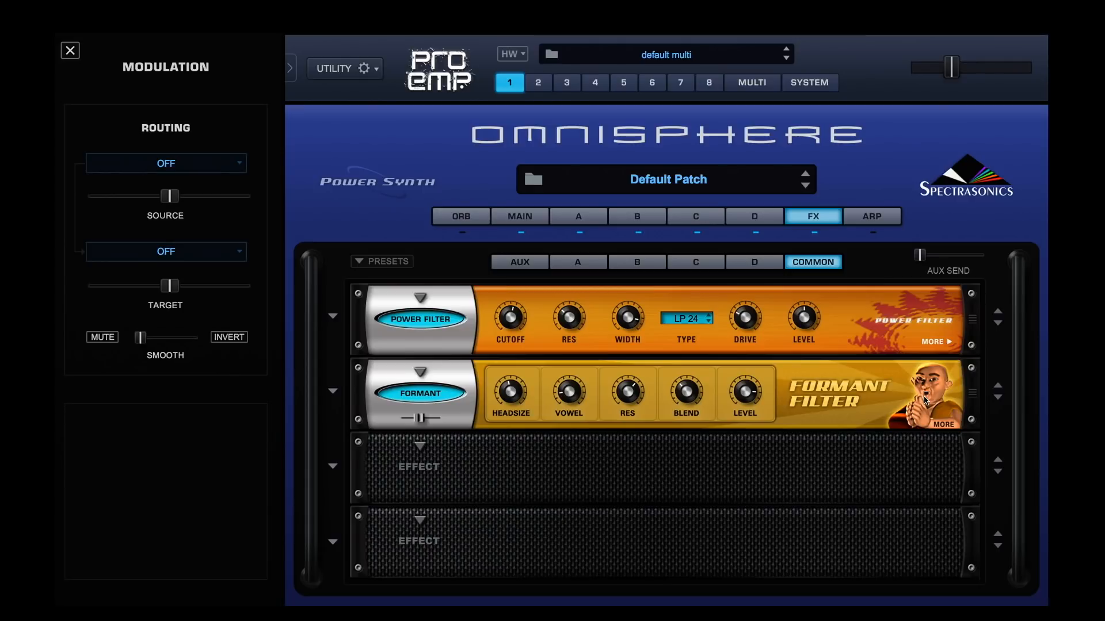
Step: Show the Formant Filter's additional modulation settings and adjust the vowel modulation rate
left_click(943, 425)
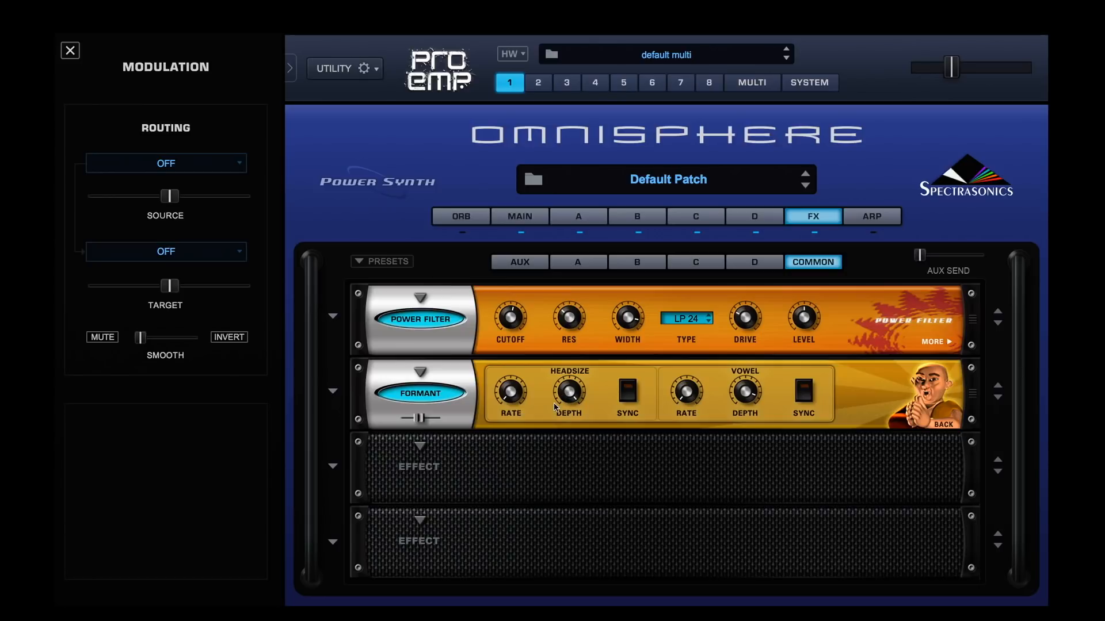
mouse_move(688, 393)
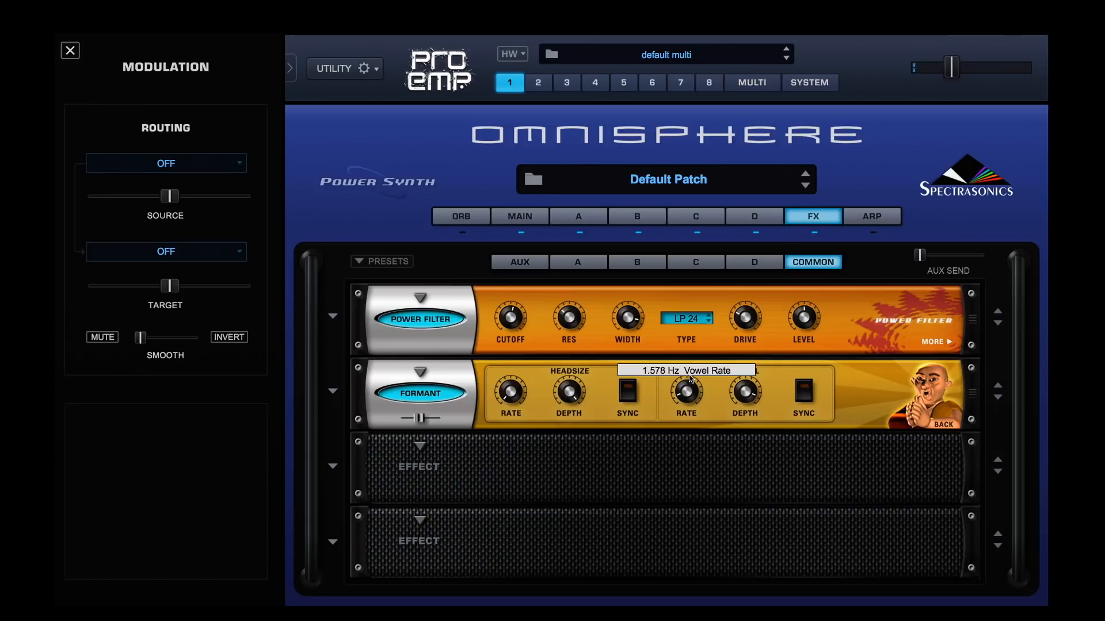
left_click_drag(690, 385, 694, 394)
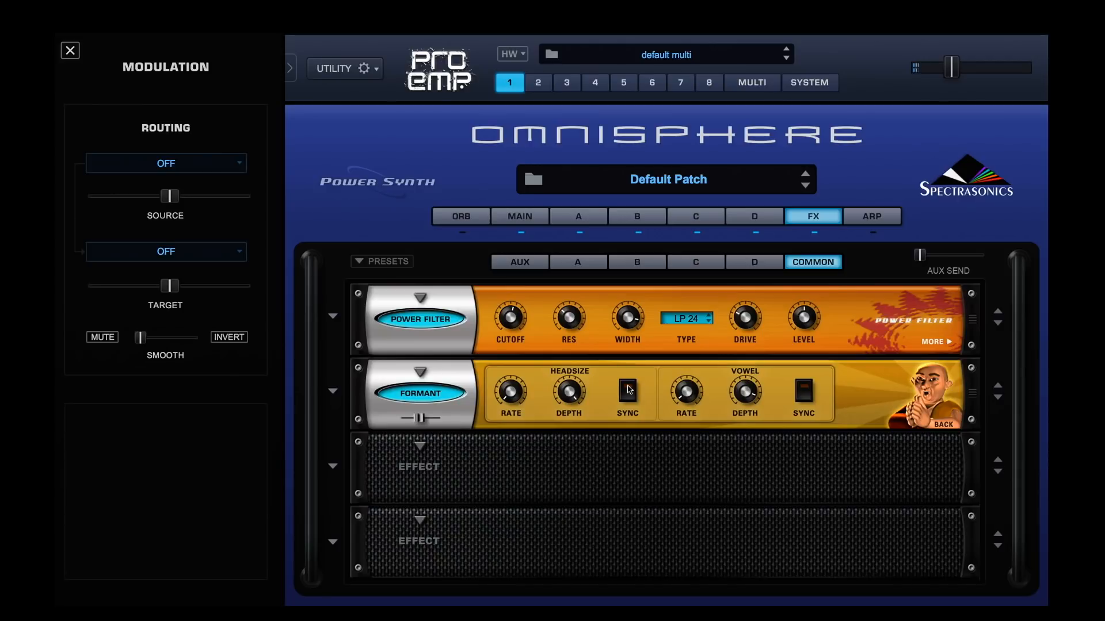
Step: Adjust the Formant Filter's headsize rate, set its vowel rate to about 0.378 Hz and return to its main settings
mouse_move(511, 396)
left_mouse_down()
mouse_move(522, 371)
mouse_move(524, 389)
left_mouse_up()
left_click_drag(686, 398, 688, 406)
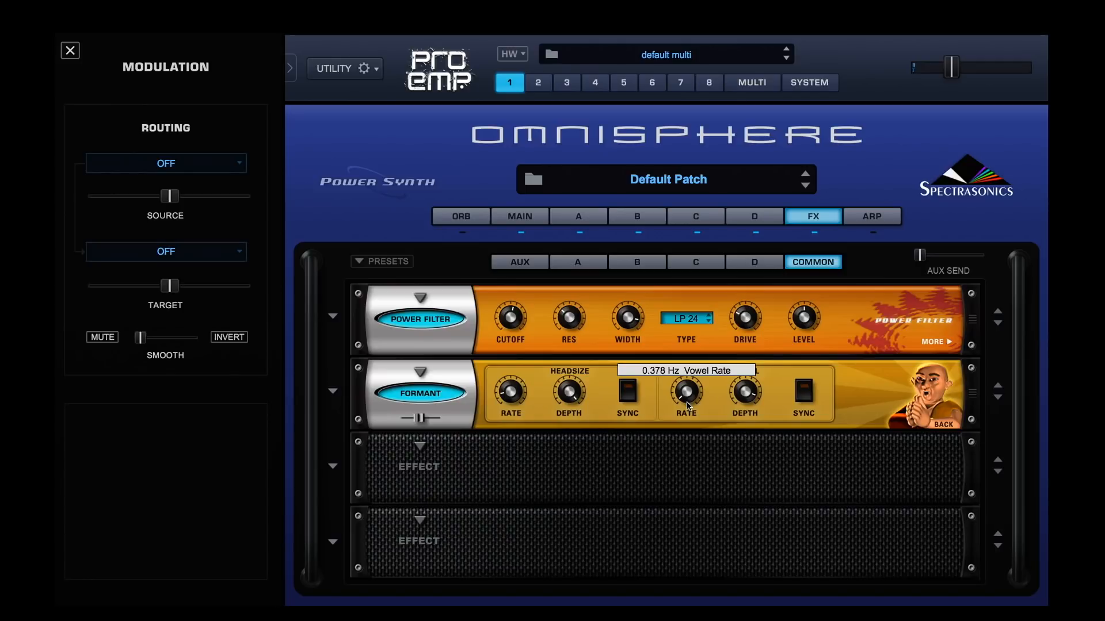
left_click(944, 424)
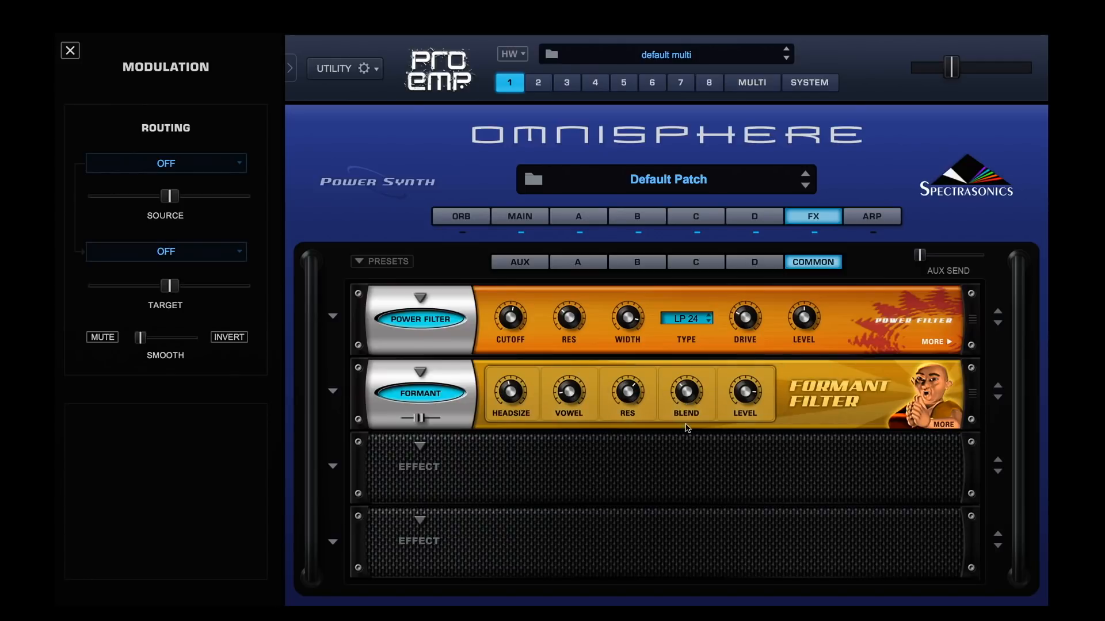
Step: Add an Imager to the third common effects slot with a wider stereo image and adjust the Power Filter's cutoff
left_click(420, 447)
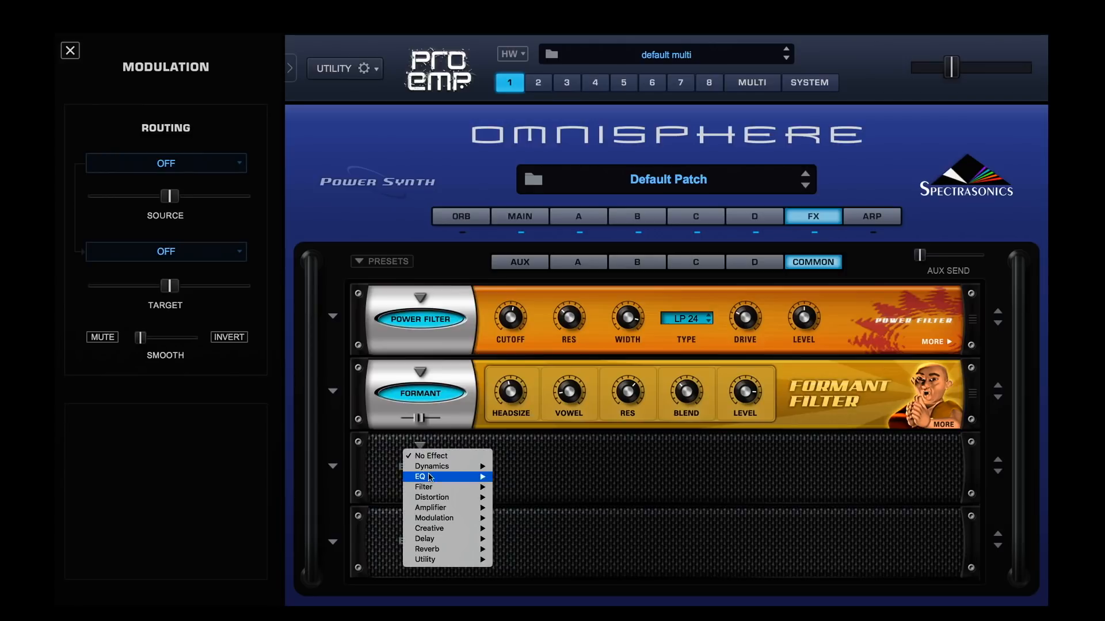
mouse_move(444, 541)
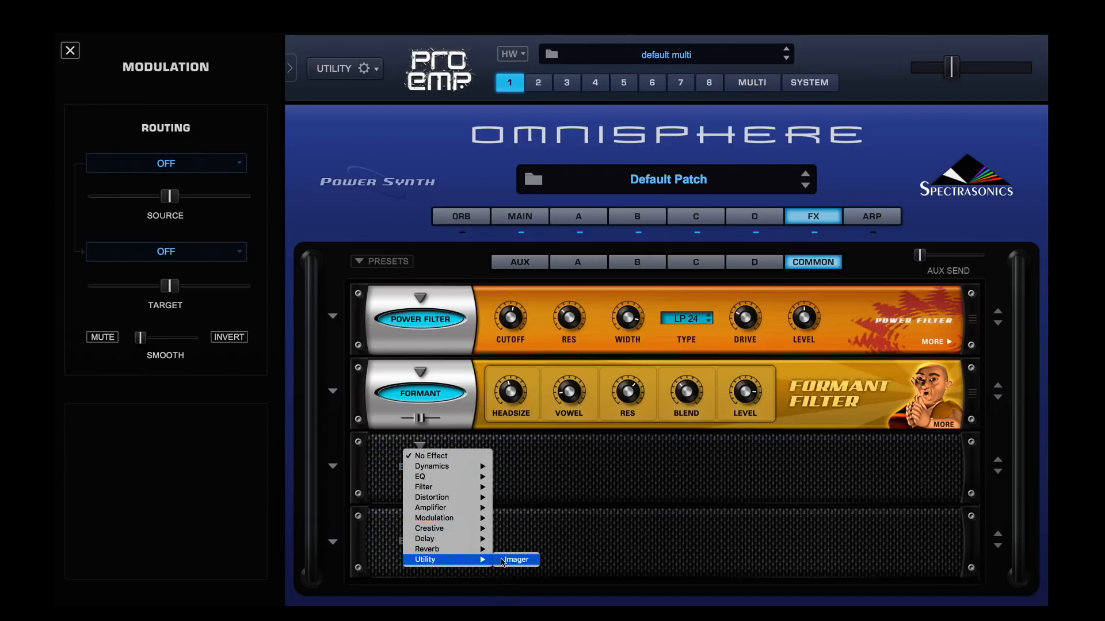
left_click(503, 562)
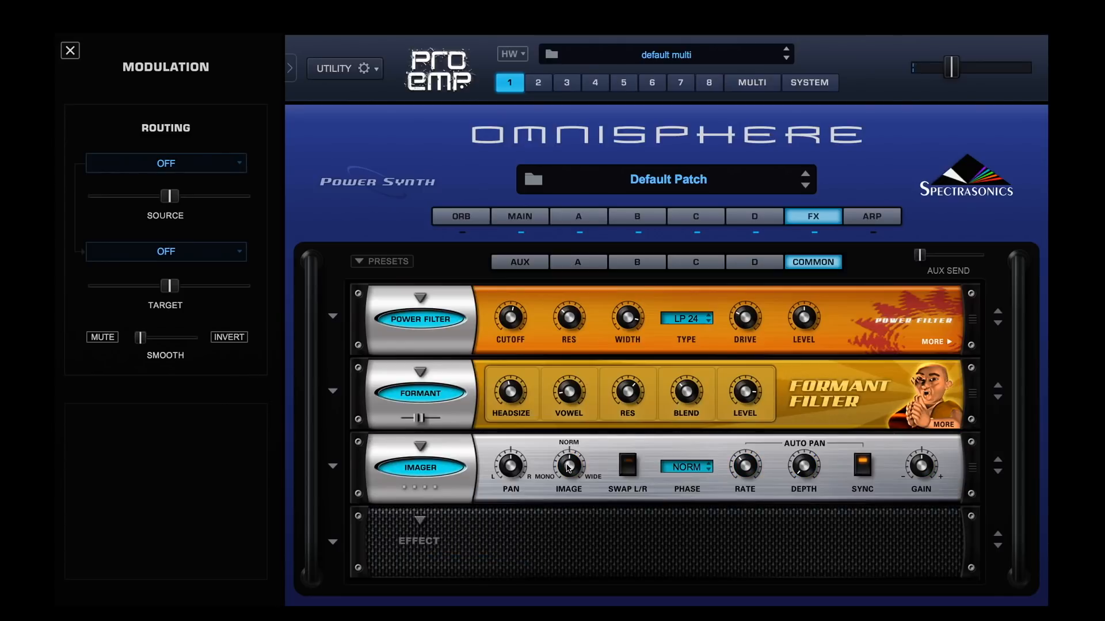
left_click_drag(567, 465, 577, 423)
left_click_drag(510, 317, 525, 359)
Step: Add a PRO-Verb to the fourth common effects slot with its mix at about half, and adjust its time and the Power Filter's cutoff
left_click(420, 520)
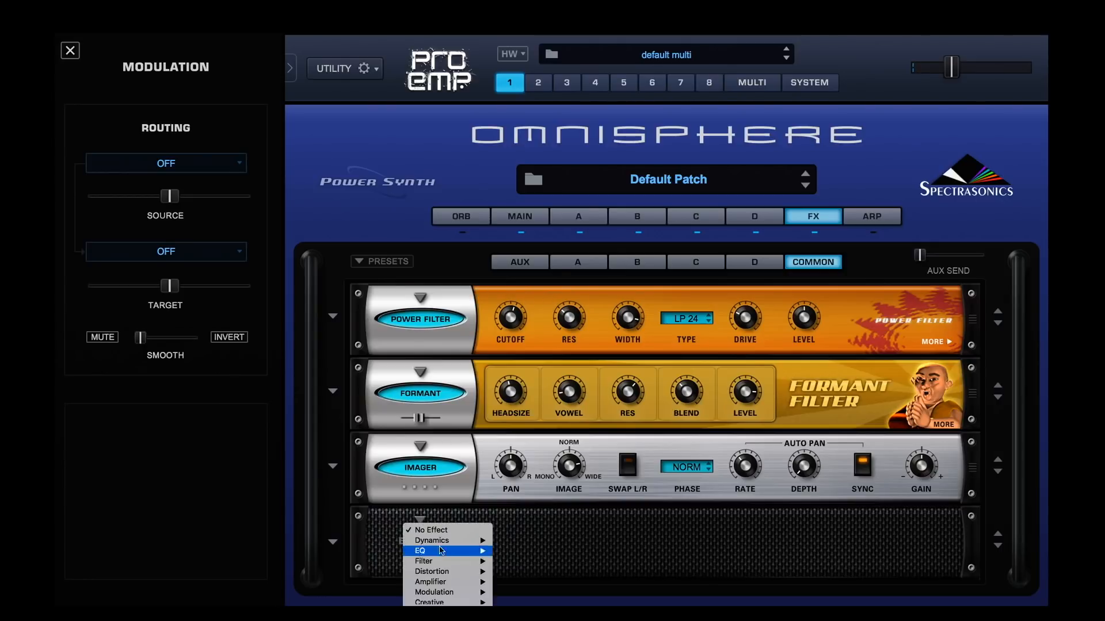
mouse_move(460, 599)
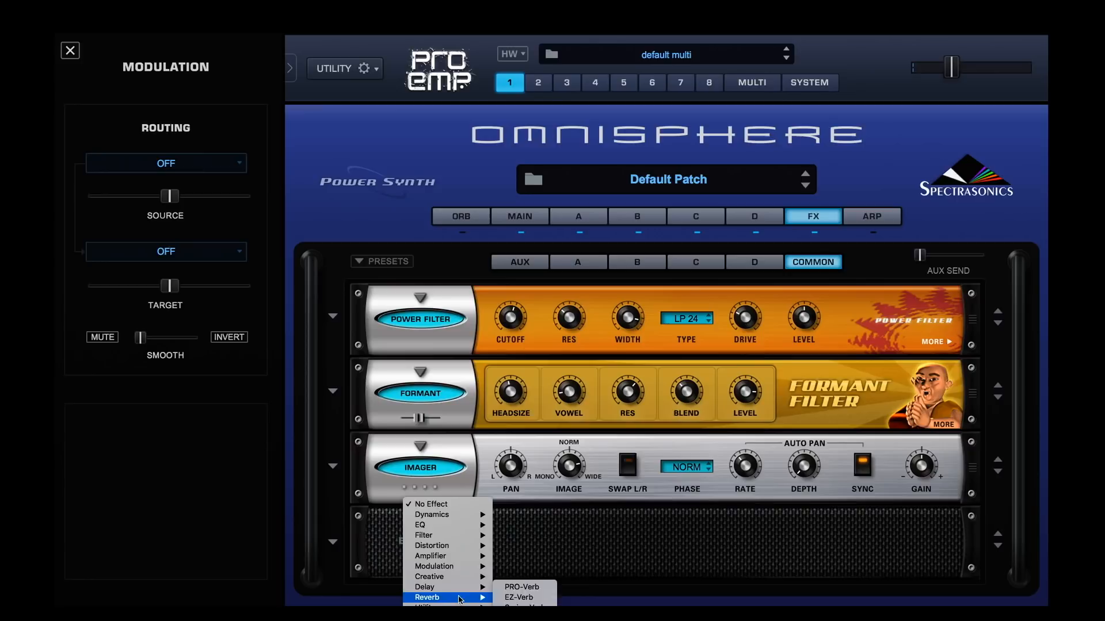
left_click(528, 587)
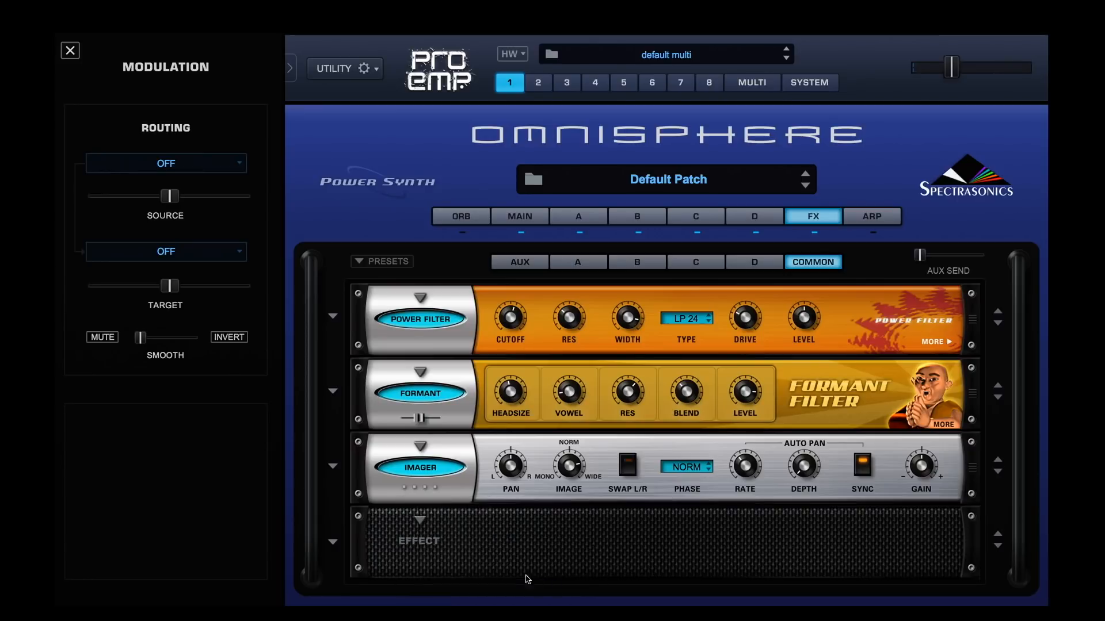
mouse_move(802, 539)
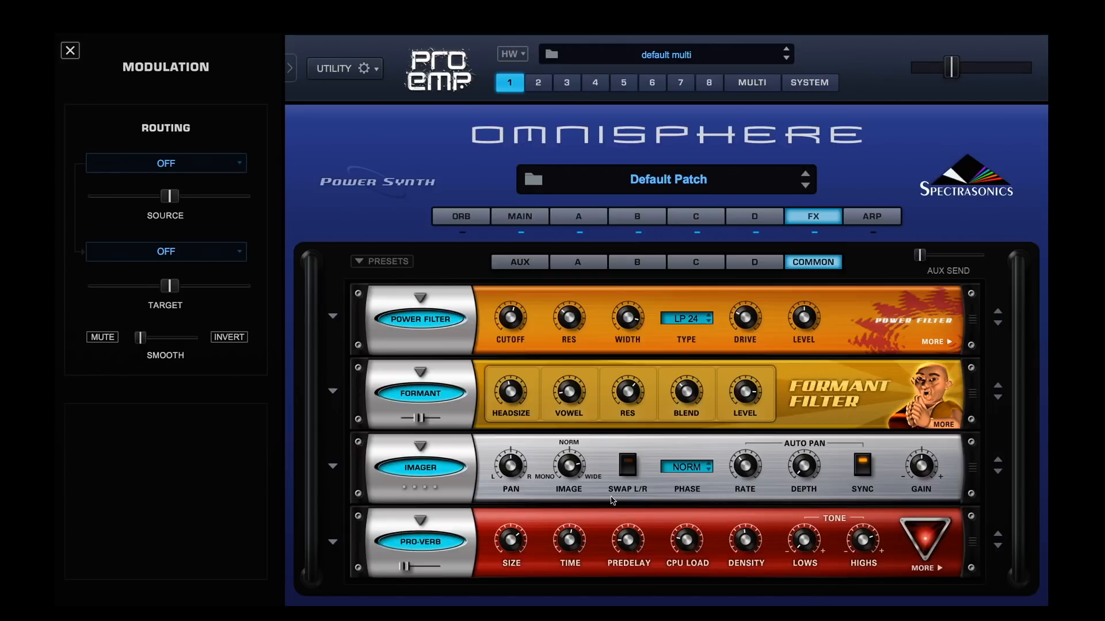
left_click_drag(406, 566, 423, 567)
left_click_drag(570, 540, 572, 533)
left_click_drag(504, 319, 504, 312)
Step: Compare the multi's master effects rack with part 1's common effects rack, ending on the master rack
left_click(752, 82)
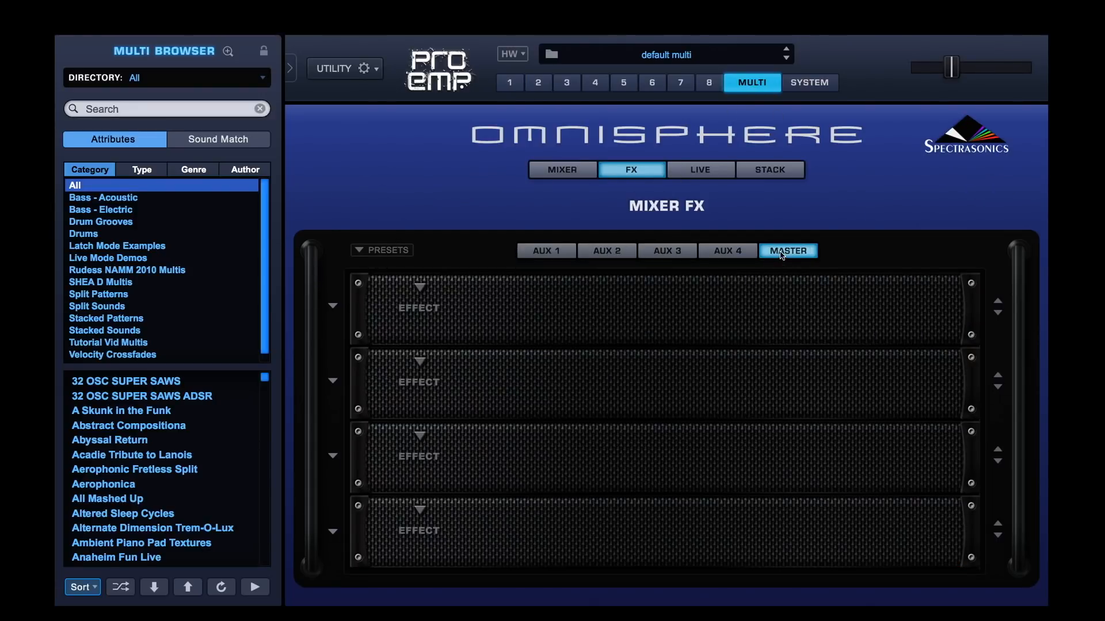
left_click(513, 86)
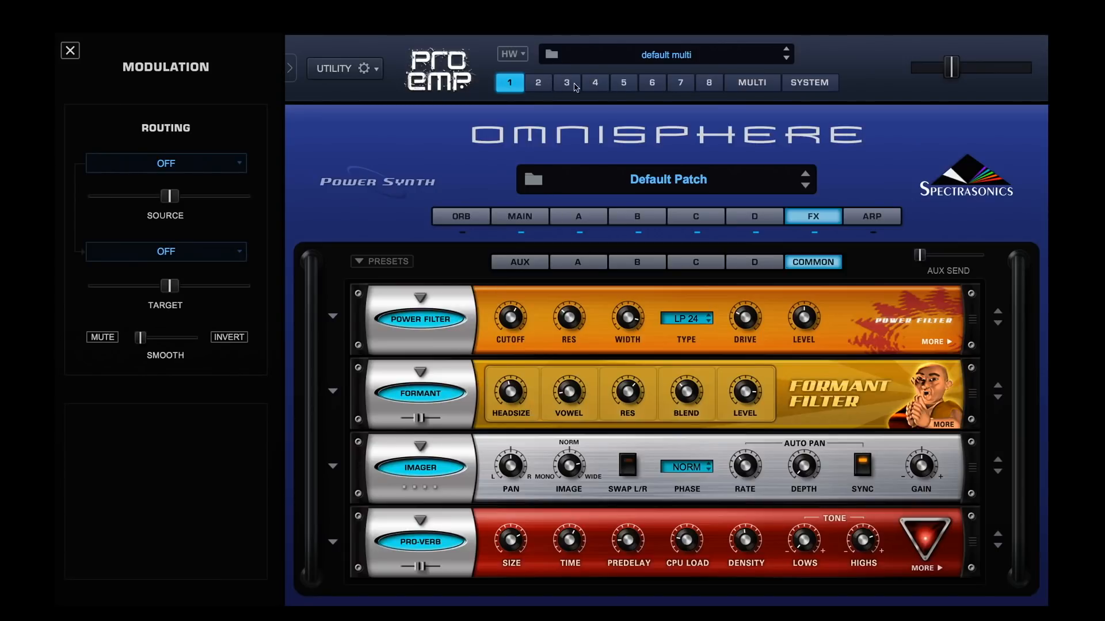
left_click(754, 84)
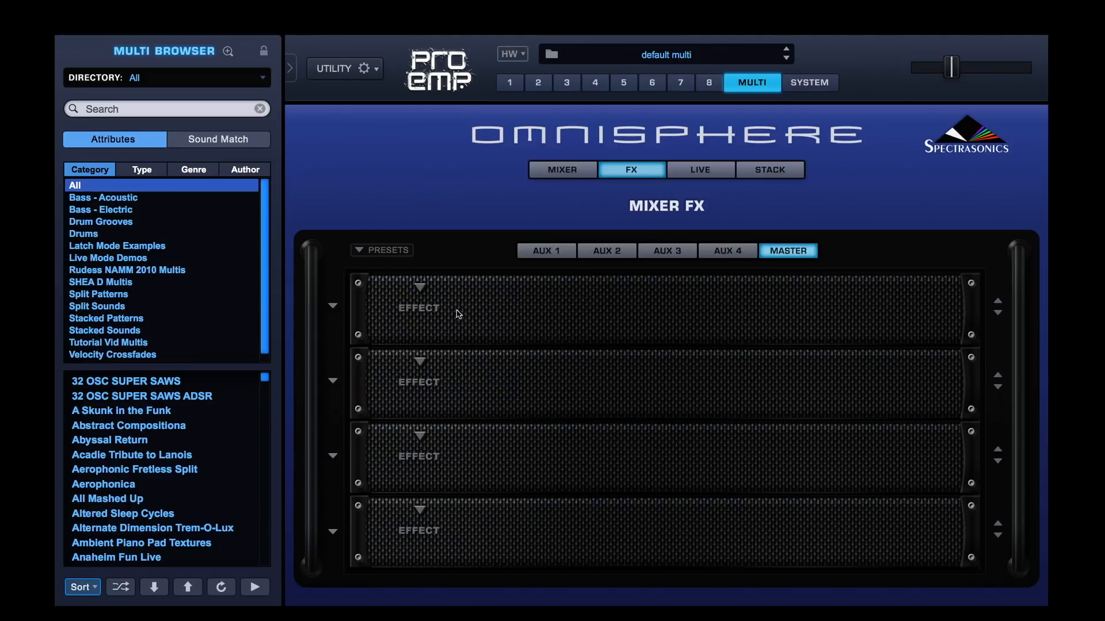
left_click(510, 84)
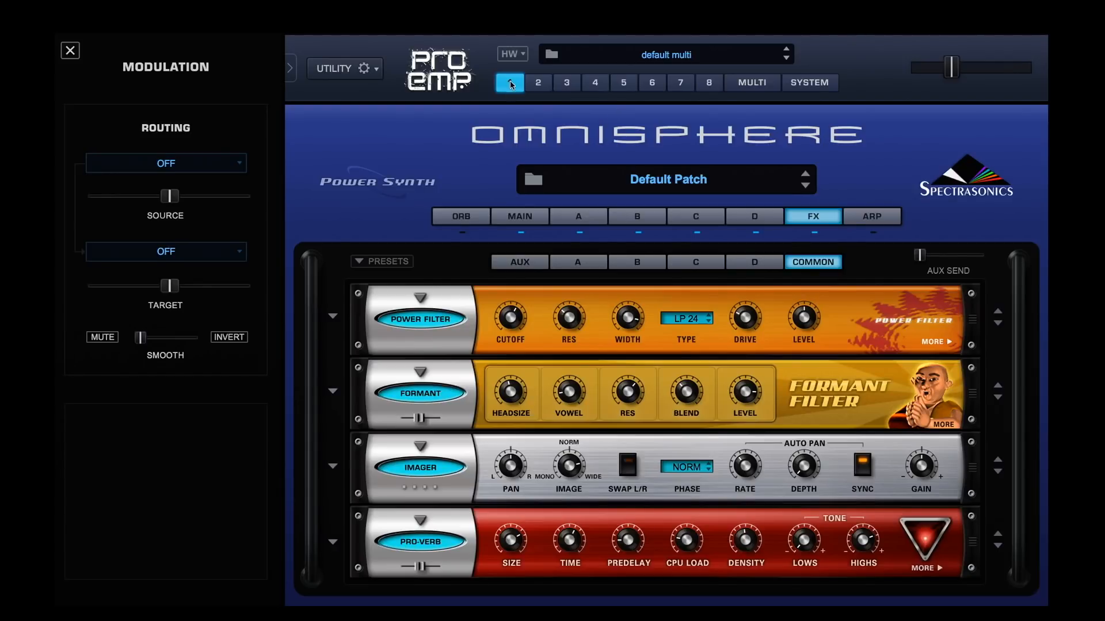
left_click(755, 87)
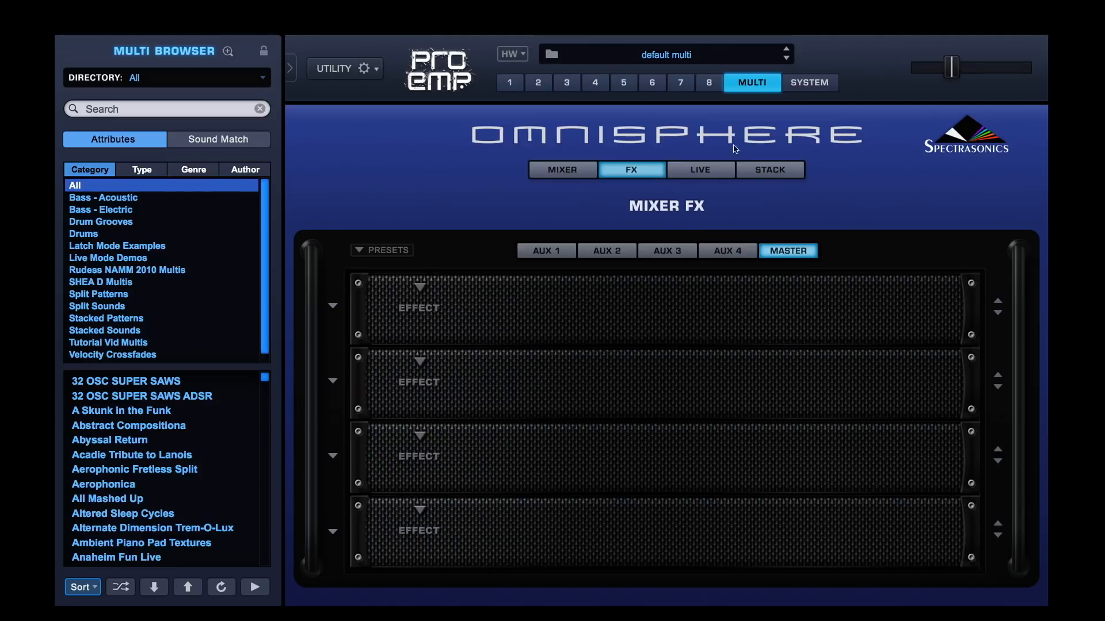
Step: Add a Tape Slammer to the first master effects slot, raise its saturation, set makeup gain to about 2.3 dB and show its additional settings
left_click(424, 290)
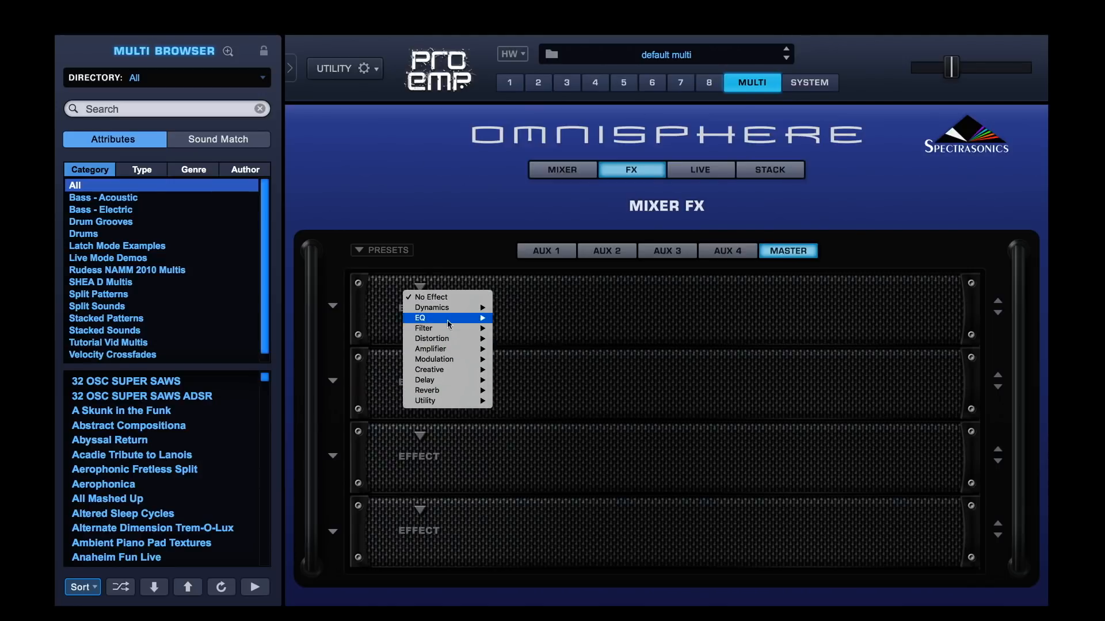
mouse_move(452, 309)
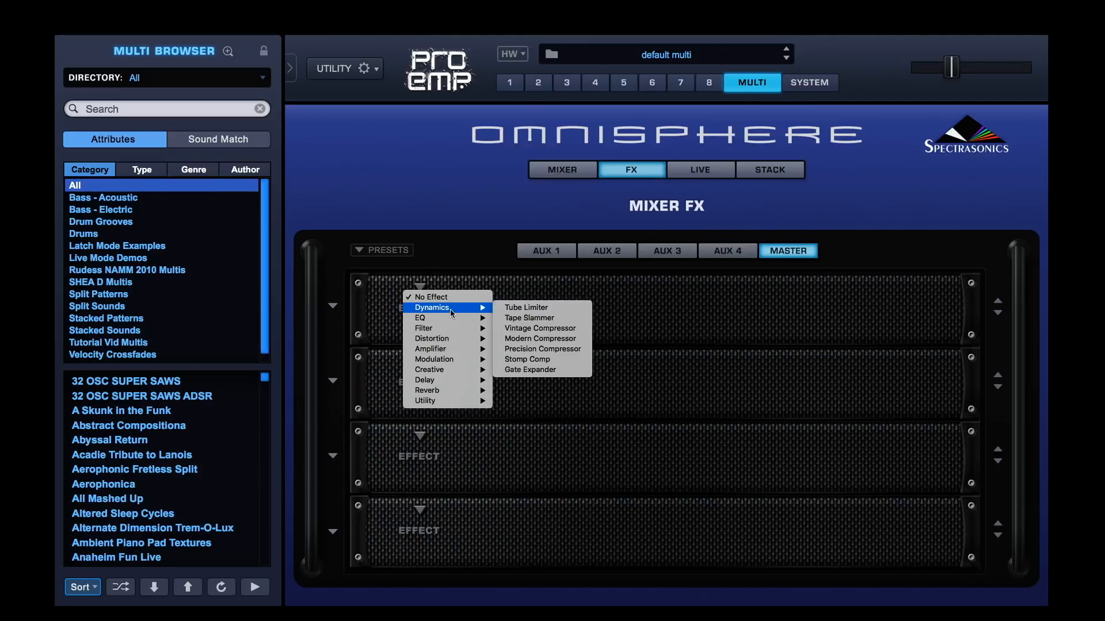
left_click(553, 320)
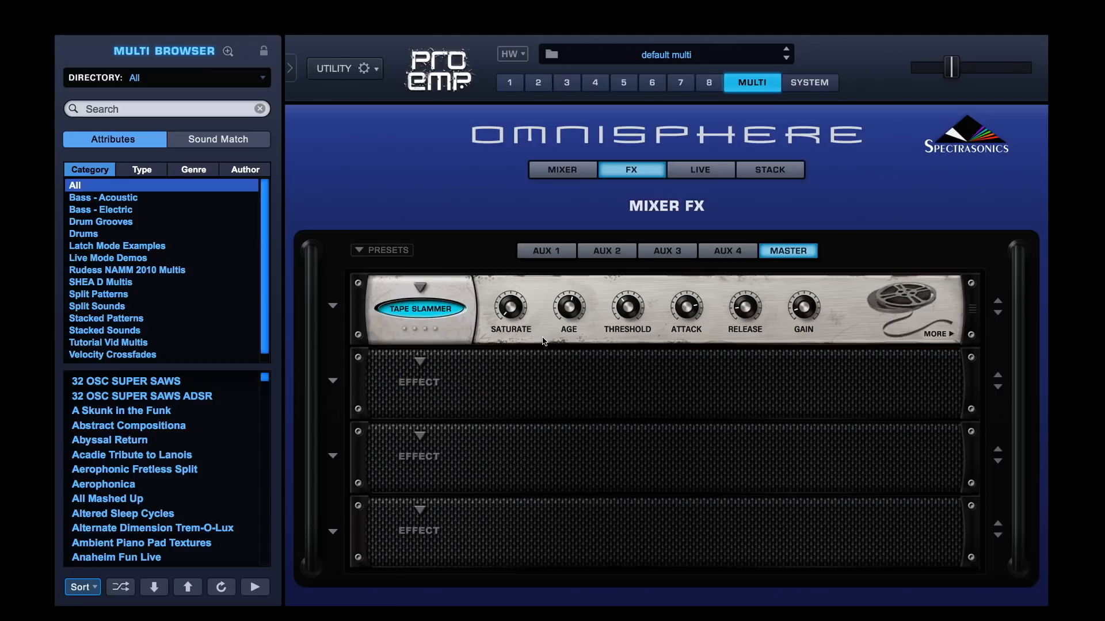
left_click_drag(516, 313, 543, 270)
mouse_move(804, 309)
left_mouse_down()
mouse_move(804, 285)
mouse_move(802, 299)
left_mouse_up()
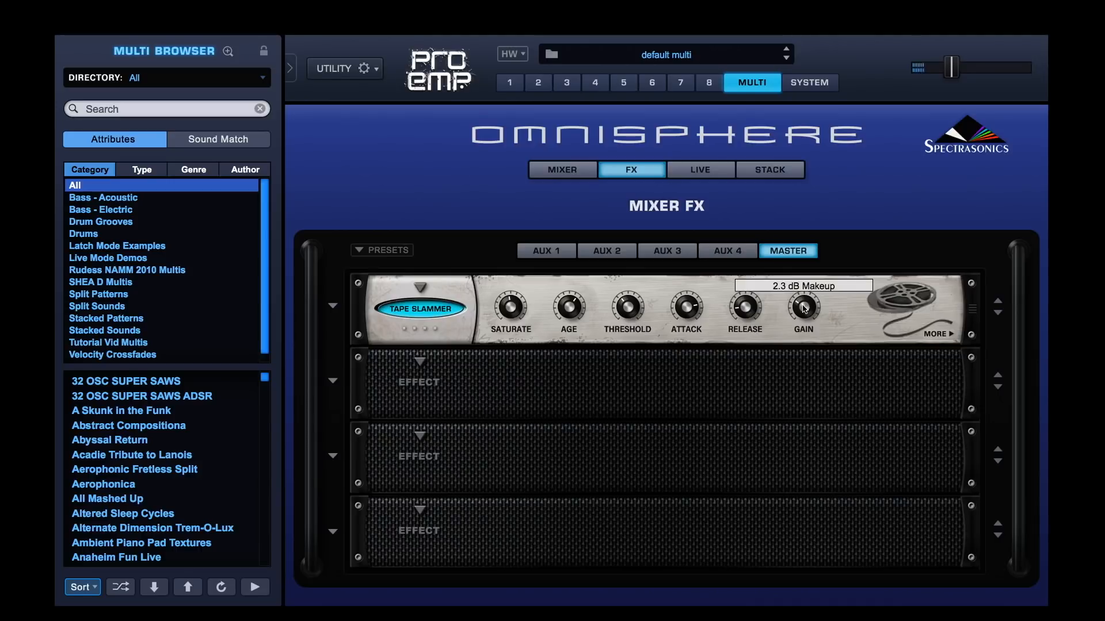
left_click(937, 336)
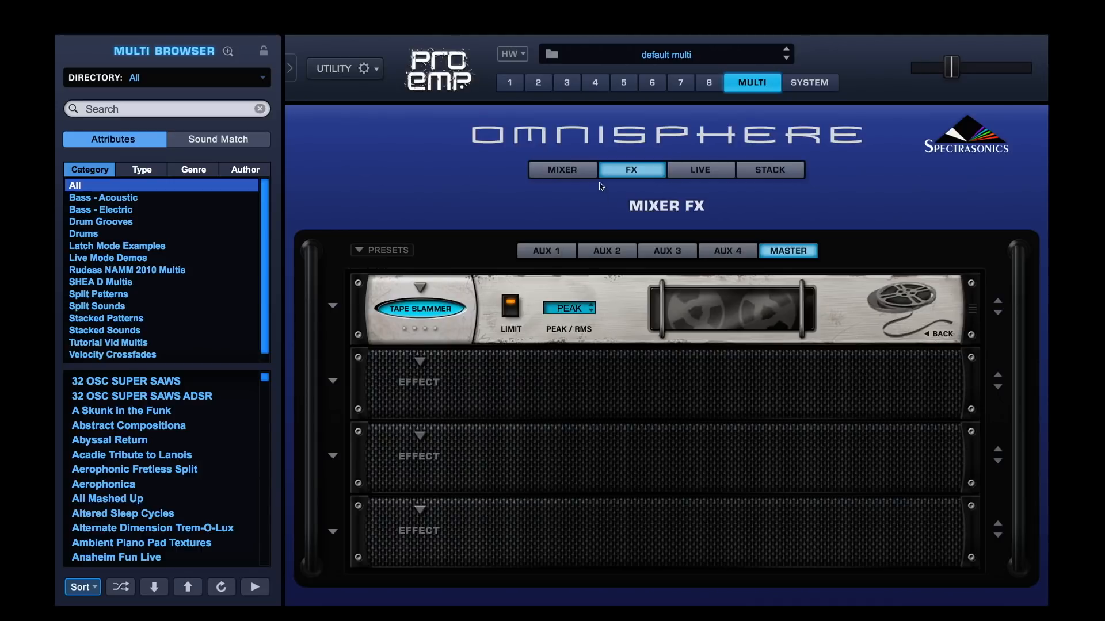
Step: Try a Stompbox Modeler in the second master effects slot and bypass it
left_click(420, 359)
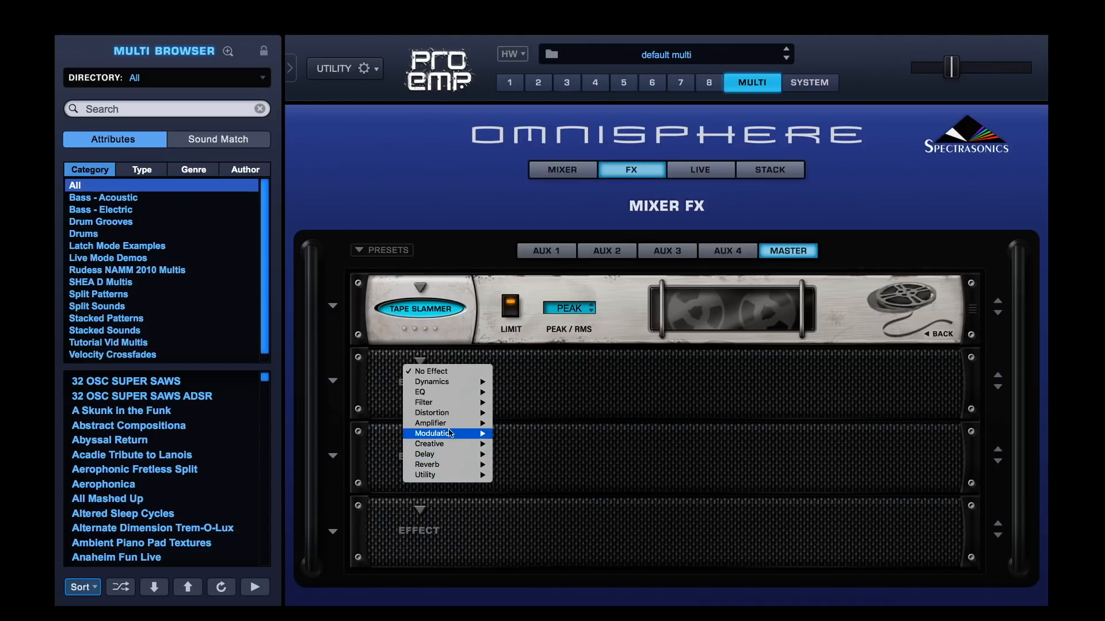
mouse_move(453, 416)
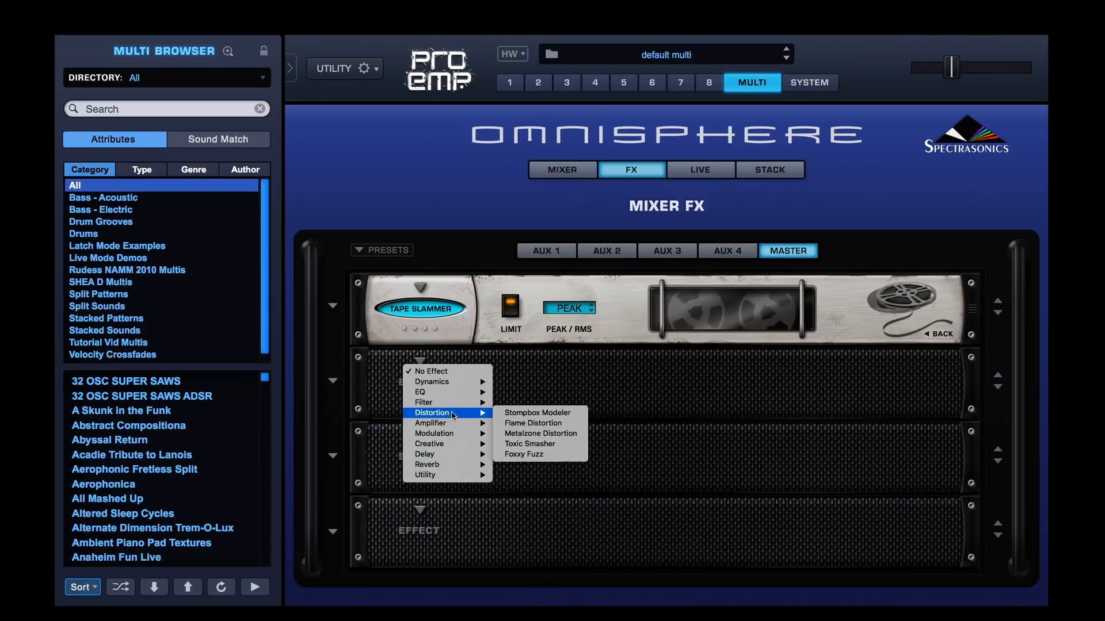
left_click(561, 413)
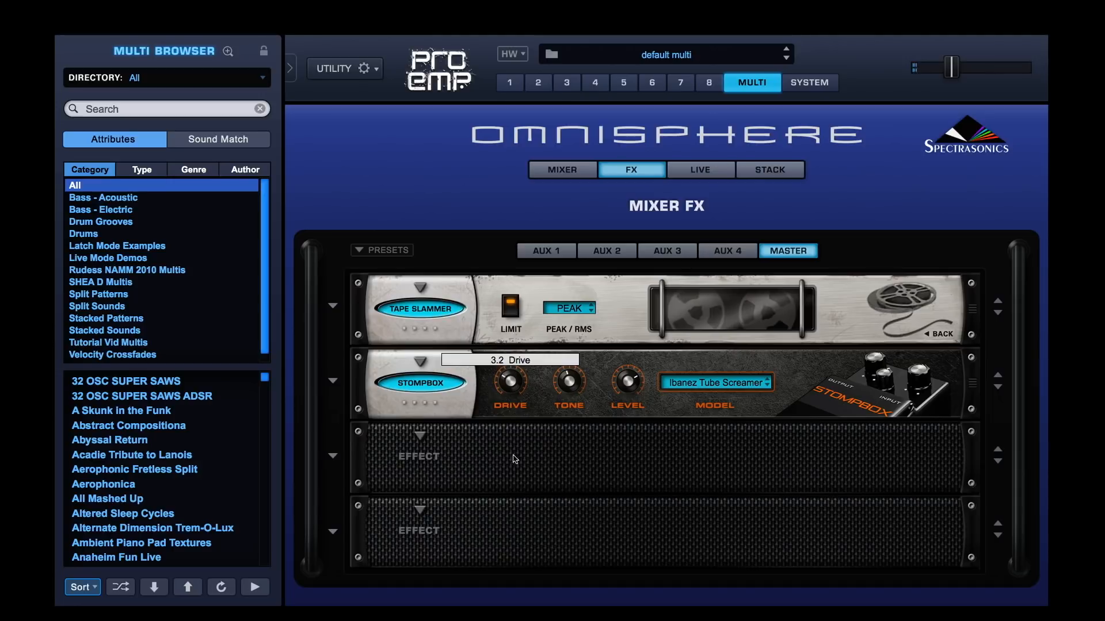
left_click(423, 385)
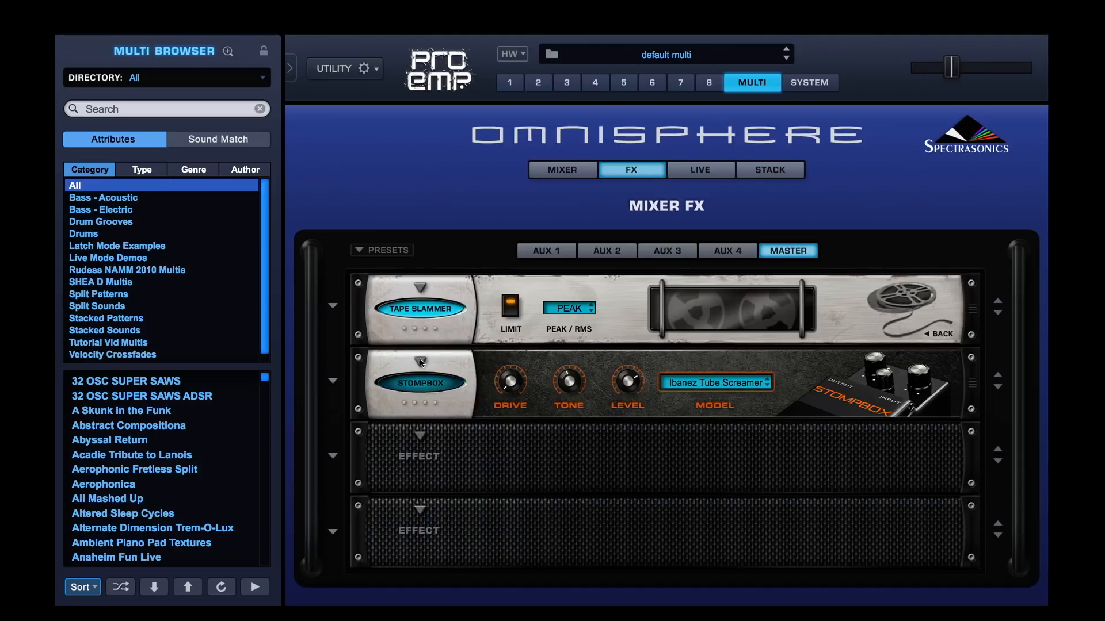
Step: Remove the Stompbox Modeler from the second master effects slot
left_click(421, 361)
mouse_move(442, 413)
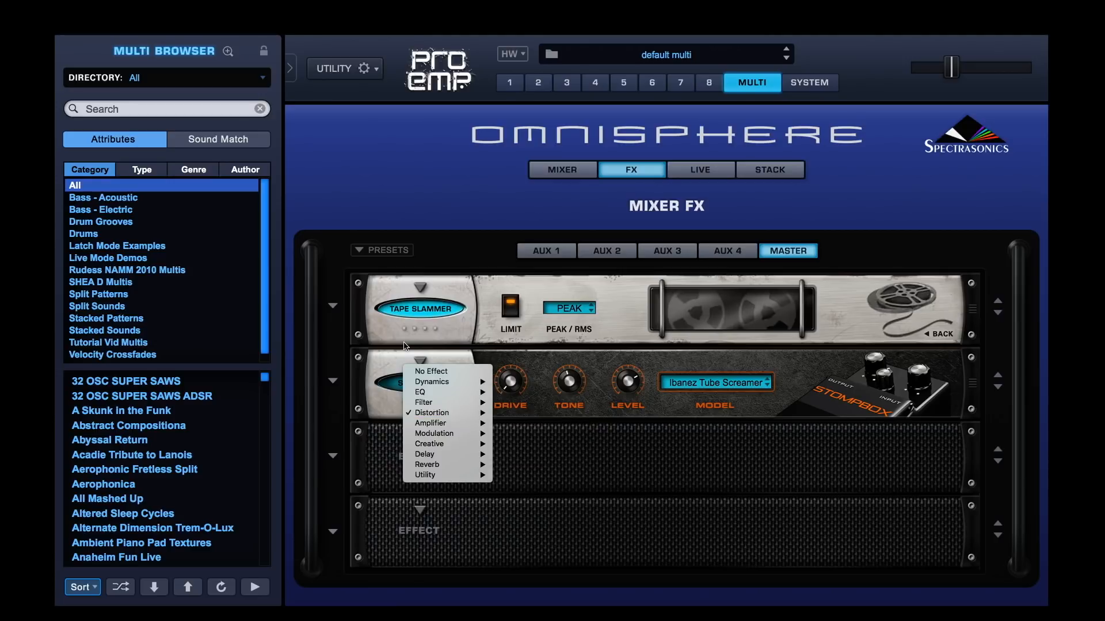
left_click(421, 363)
left_click(430, 371)
Step: Add a Stompbox Modeler to the first slot of Aux 3 with drive at about 8.1 and the MXR Distortion + model
left_click(563, 253)
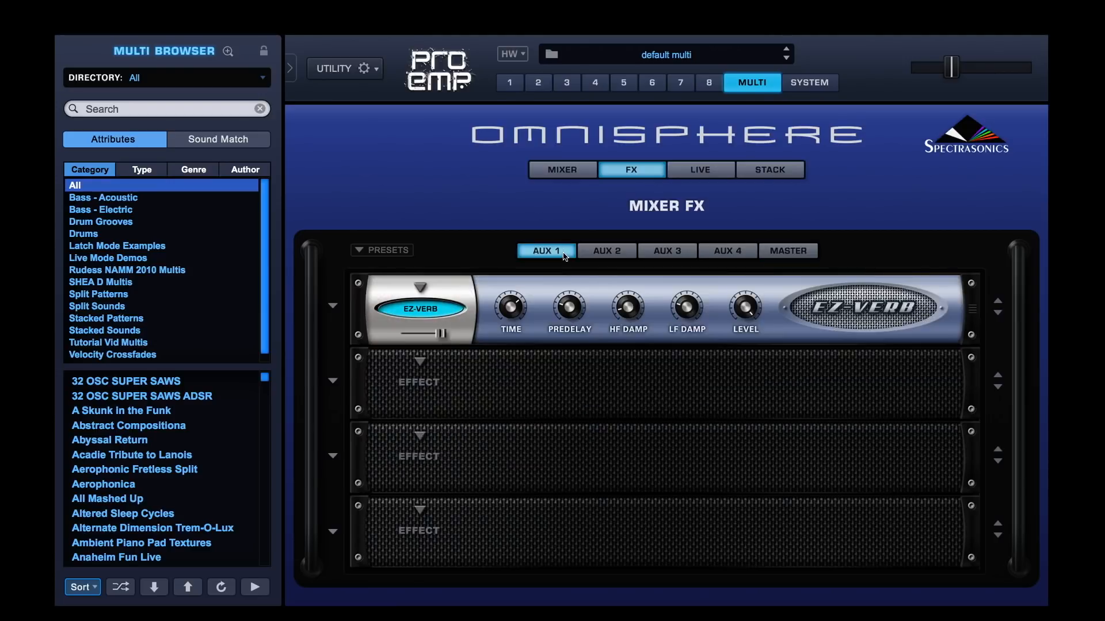
left_click(681, 256)
left_click(426, 288)
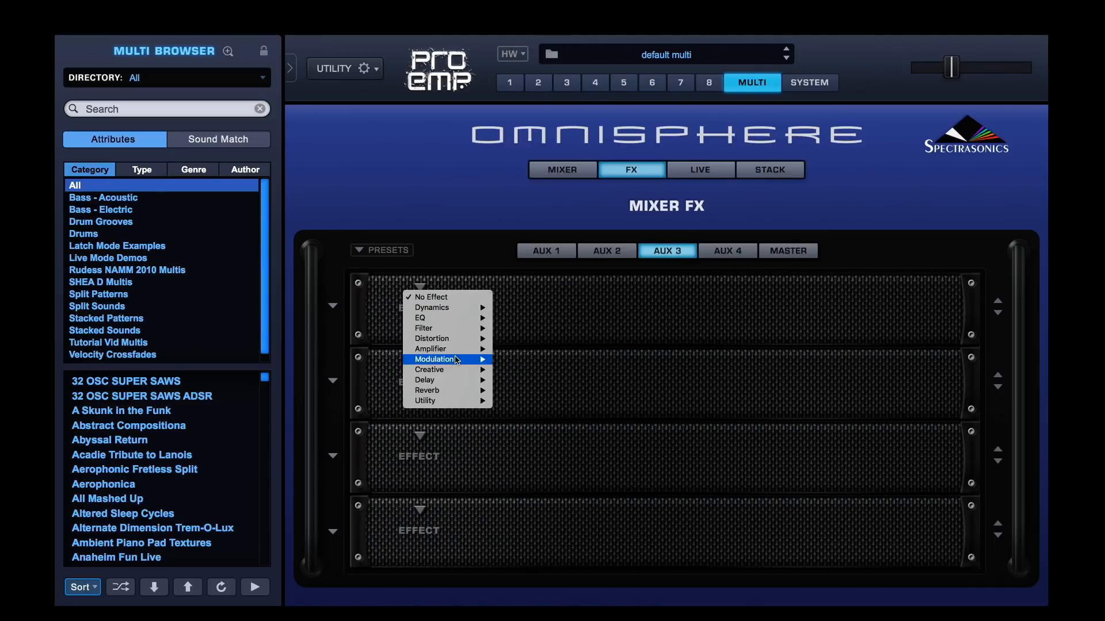
mouse_move(457, 361)
mouse_move(460, 339)
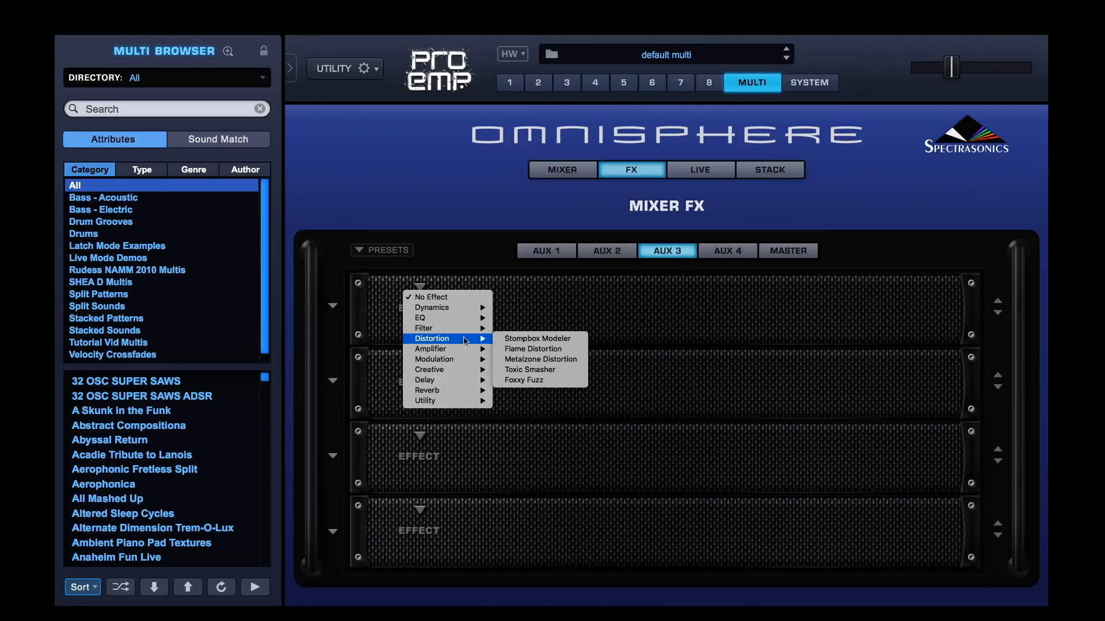
left_click(520, 341)
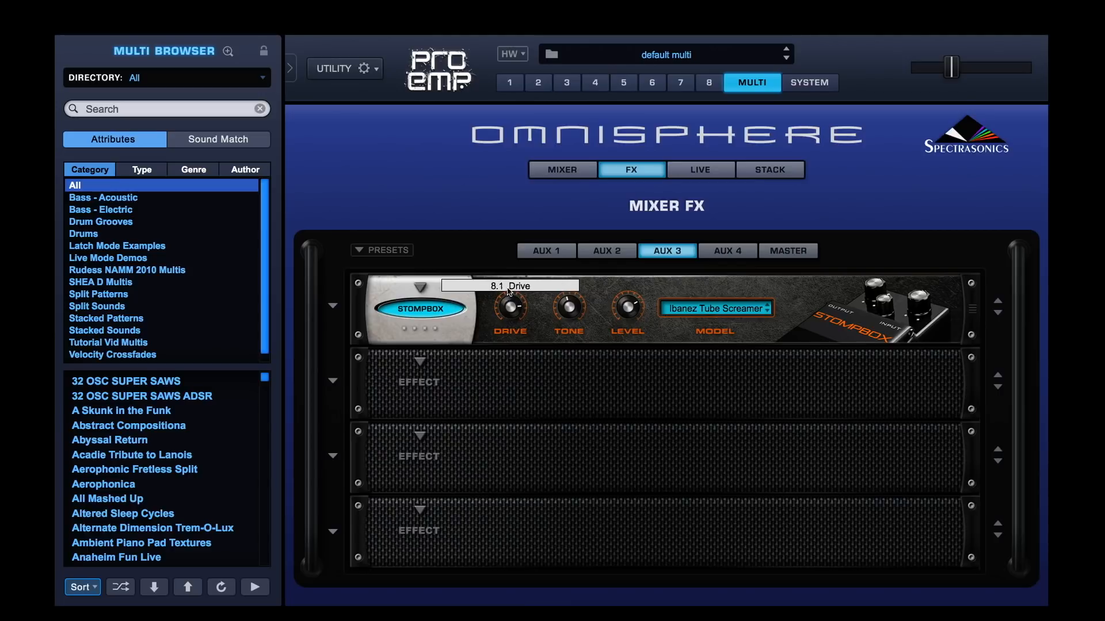
left_click(679, 309)
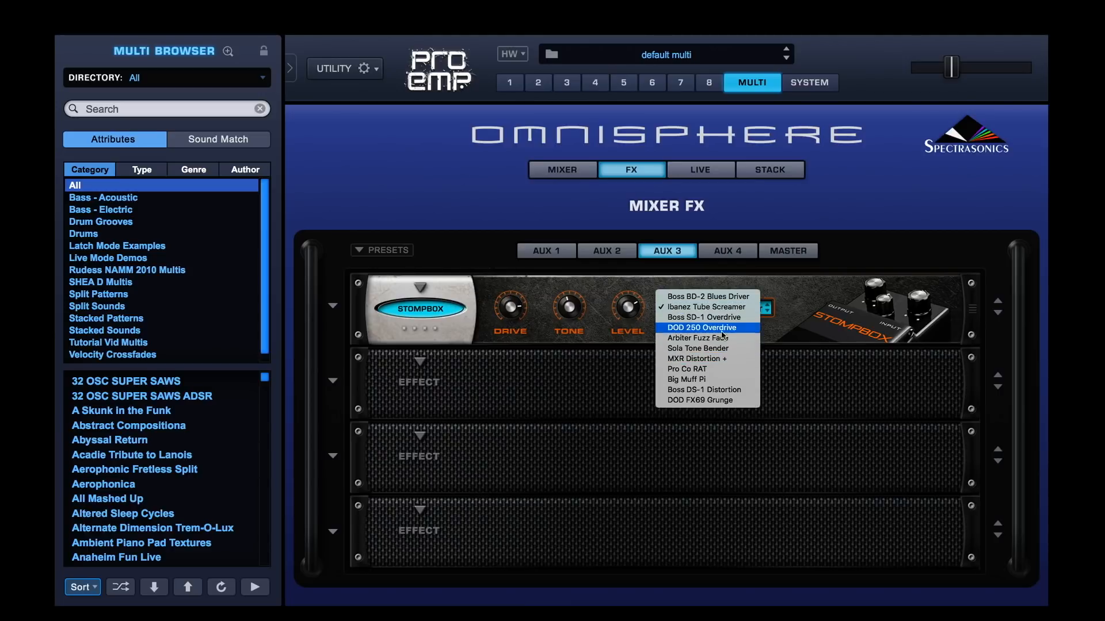
left_click(714, 360)
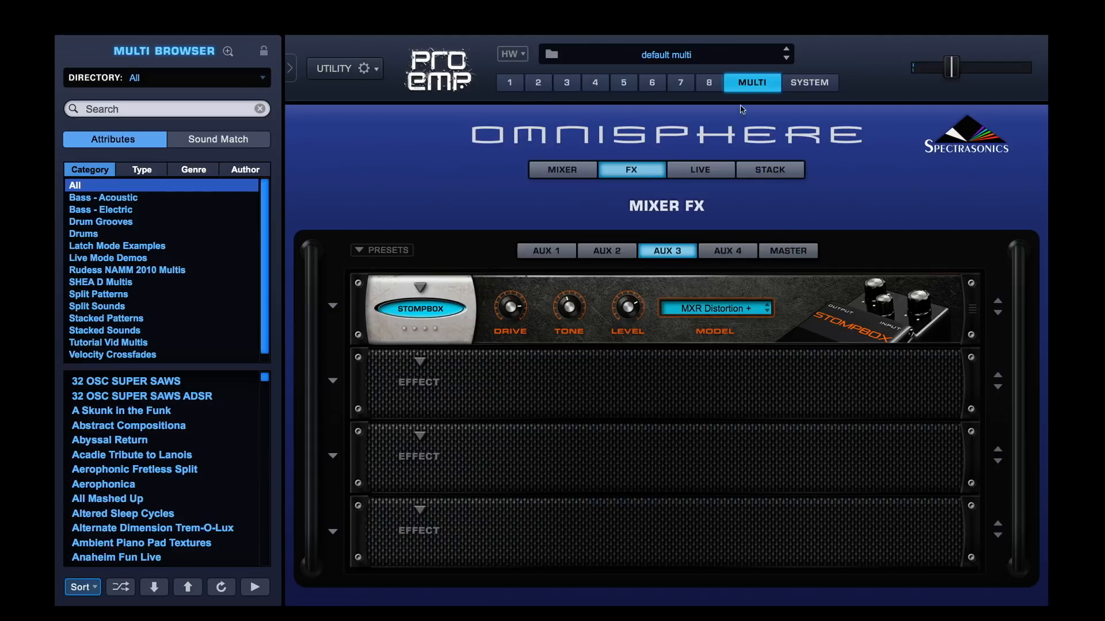
Step: Adjust part 1's Aux 3 send level in the multi mixer
left_click(560, 172)
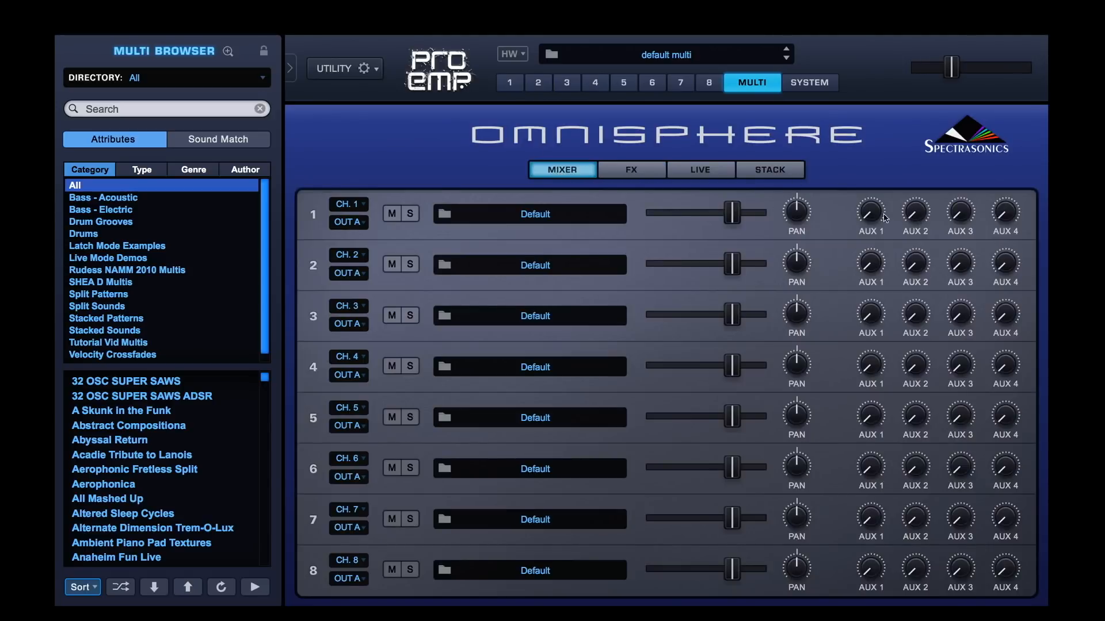
mouse_move(966, 213)
left_mouse_down()
mouse_move(964, 172)
mouse_move(965, 196)
left_mouse_up()
left_click_drag(958, 214, 960, 225)
Step: Adjust the drive, tone and level of the Aux 3 Stompbox and return to the master effects rack
left_click(655, 170)
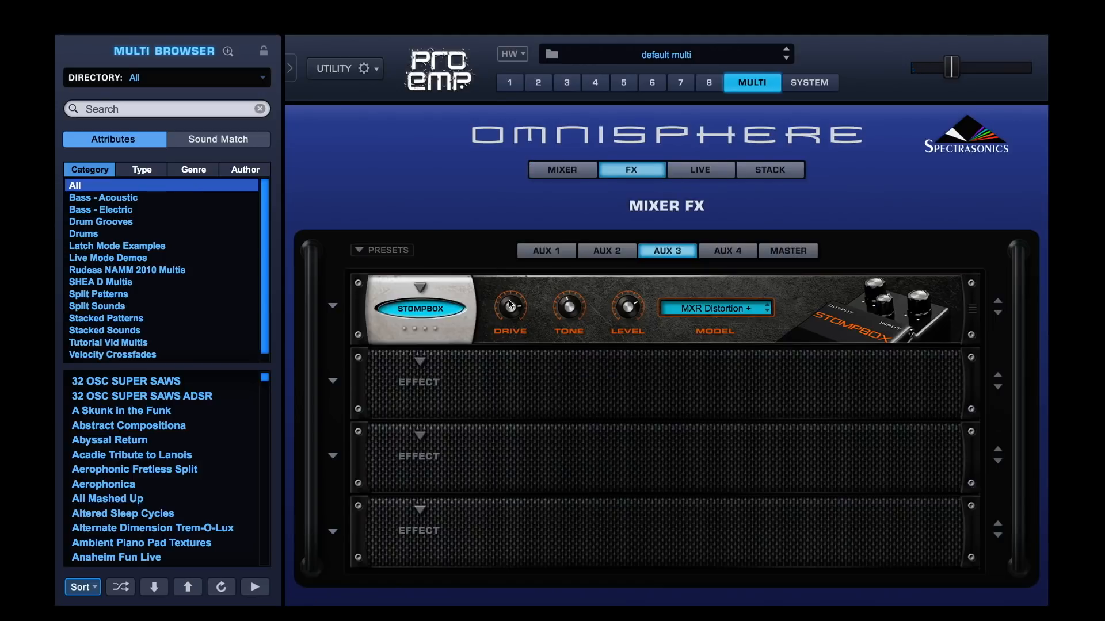
left_click_drag(515, 358, 512, 348)
left_click_drag(569, 305, 578, 256)
left_click_drag(618, 304, 621, 297)
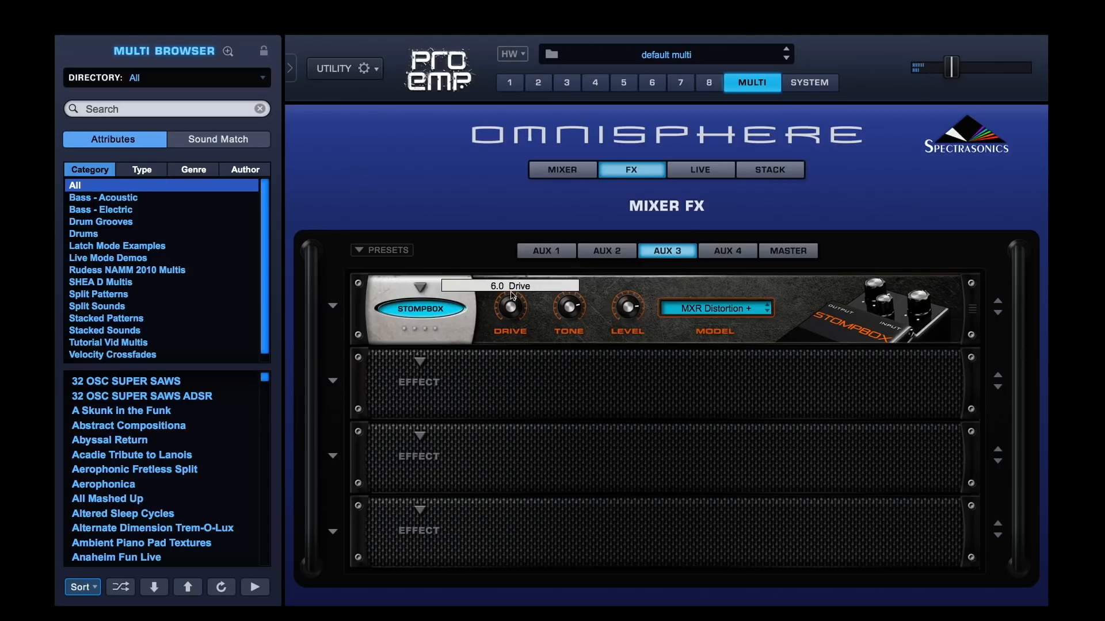
left_click_drag(509, 306, 516, 283)
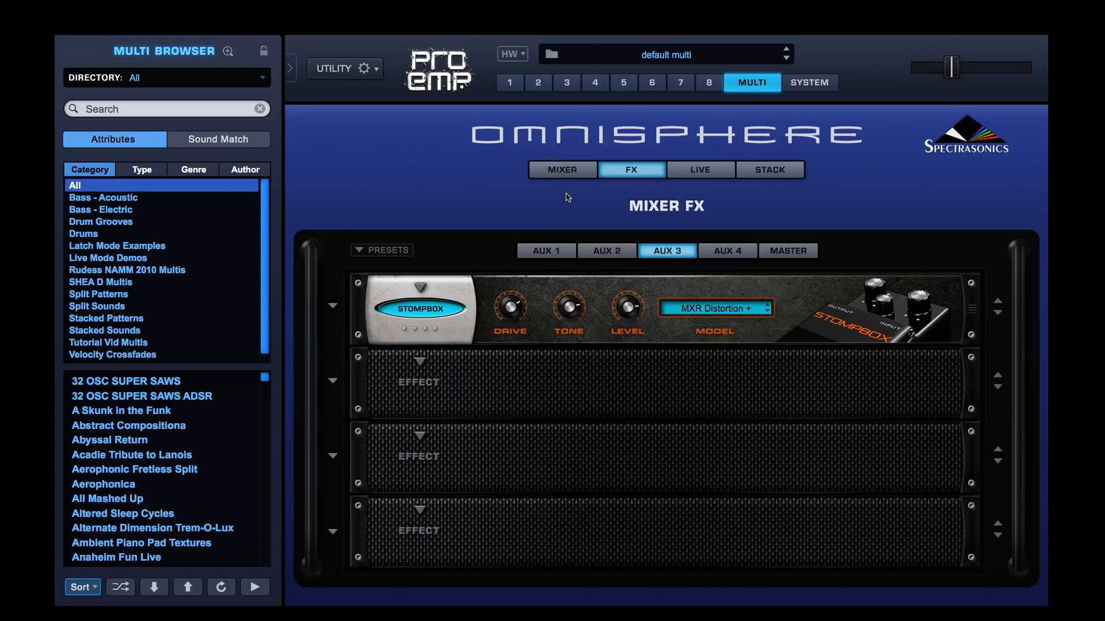
left_click(791, 251)
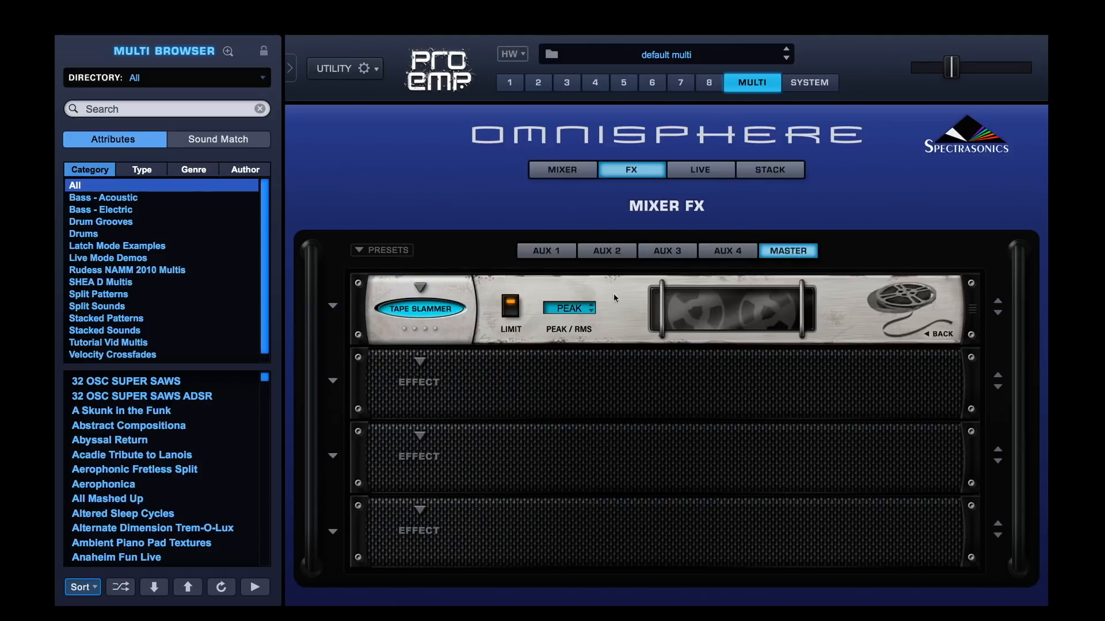
Step: Add Quad Resonators to the second master effects slot, set its mix to about 0.41 and adjust its pitch 1
left_click(419, 361)
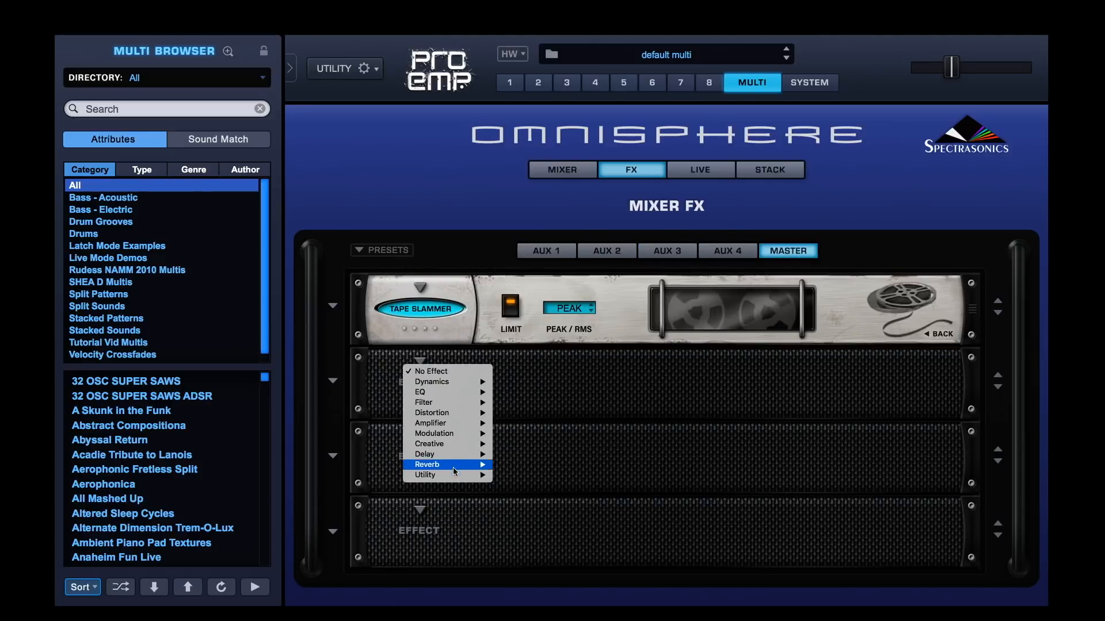
mouse_move(453, 453)
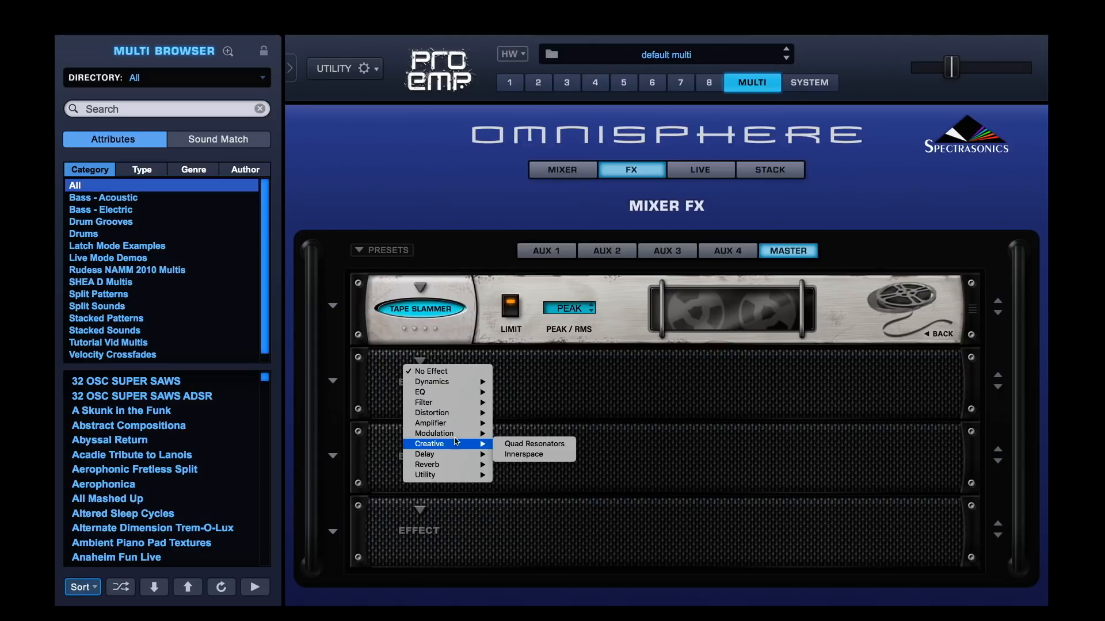
left_click(545, 445)
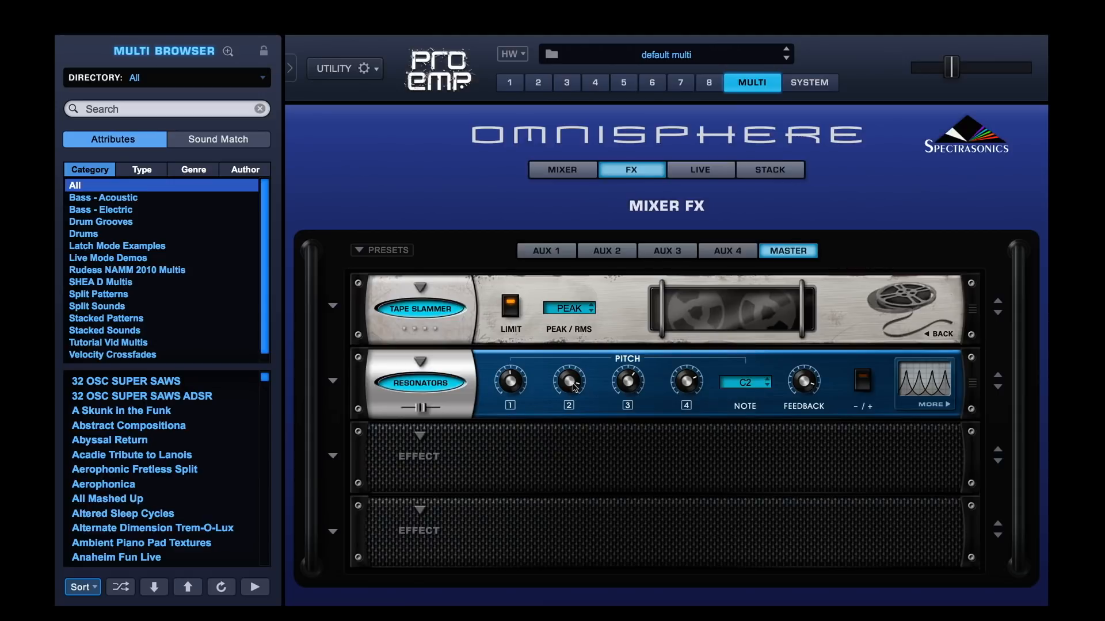
left_click_drag(421, 407, 411, 407)
left_click_drag(511, 382, 510, 423)
left_click_drag(417, 410, 424, 409)
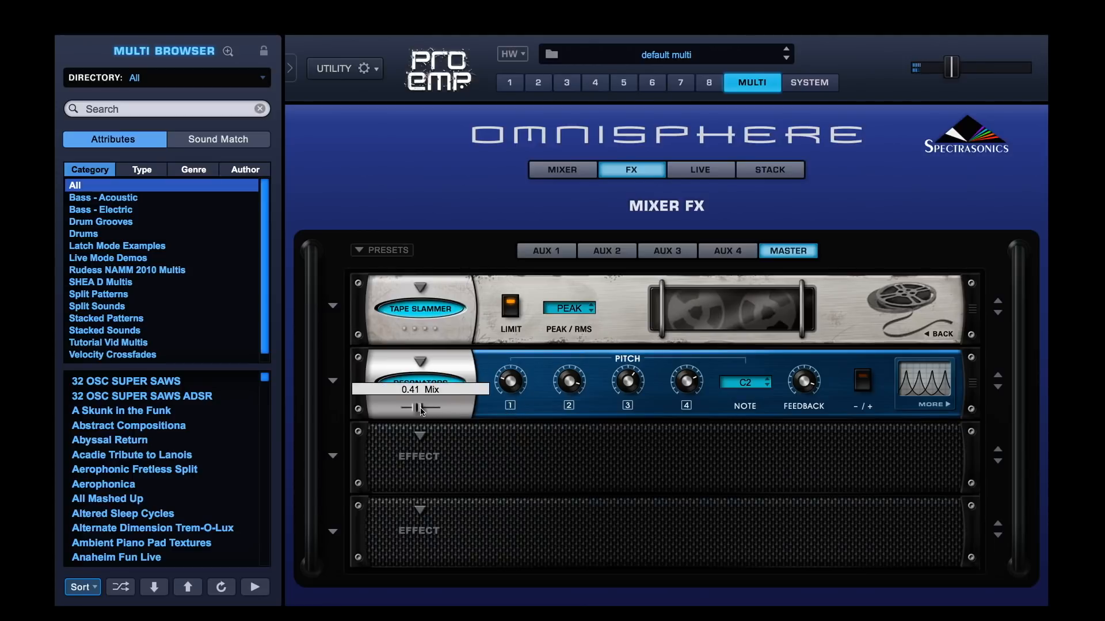
left_click(579, 384)
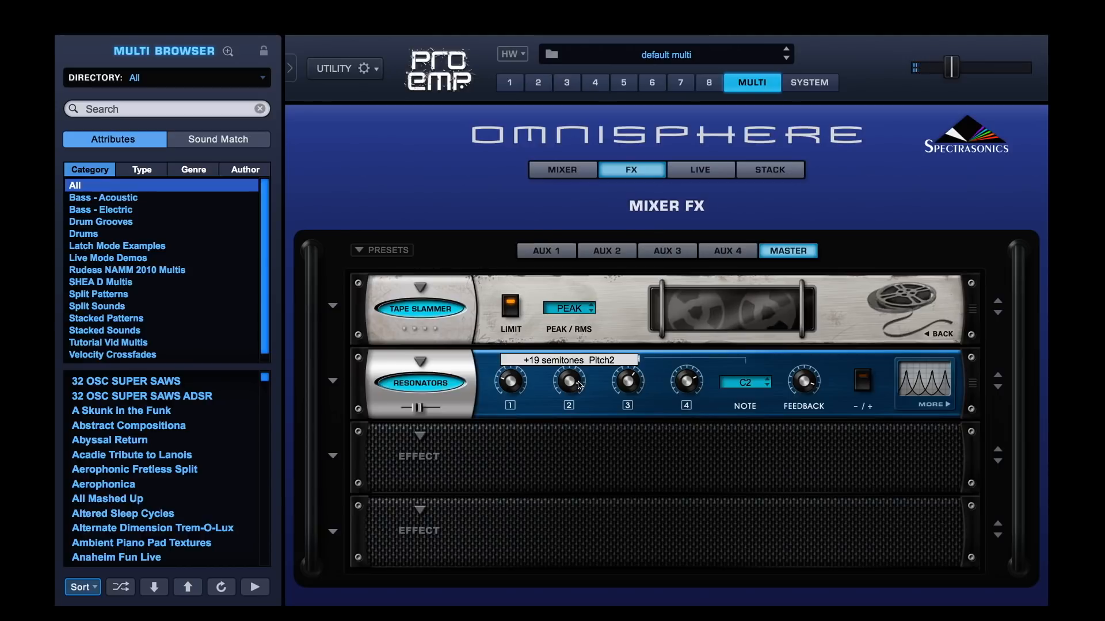
Step: Adjust the Resonators' individual levels, spread and mix, and return to its pitch page
left_click(936, 406)
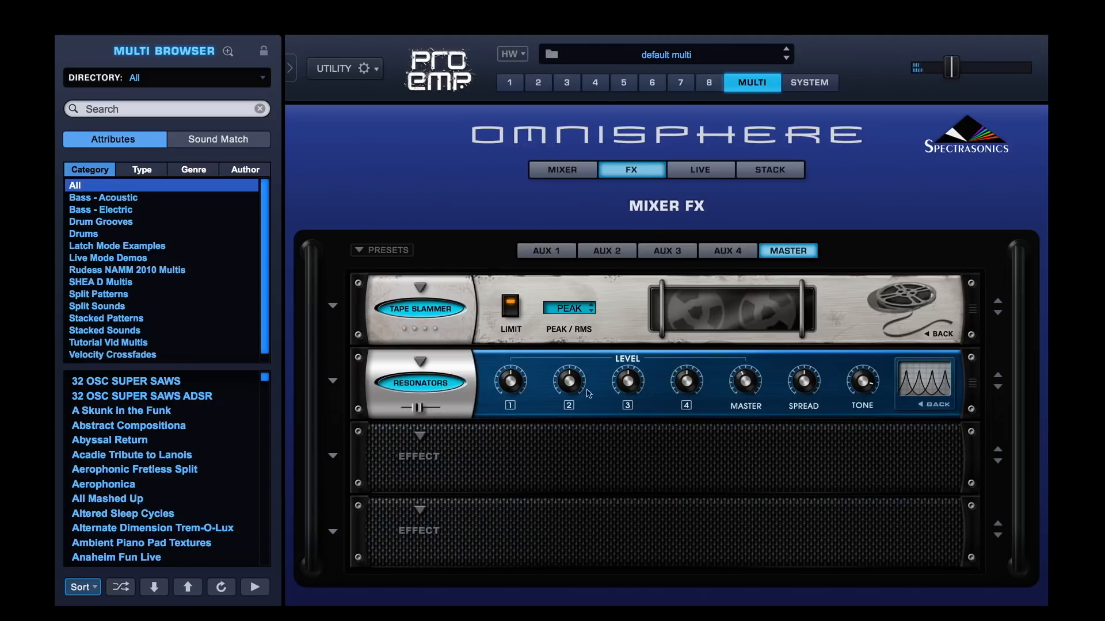
left_click_drag(684, 384, 685, 426)
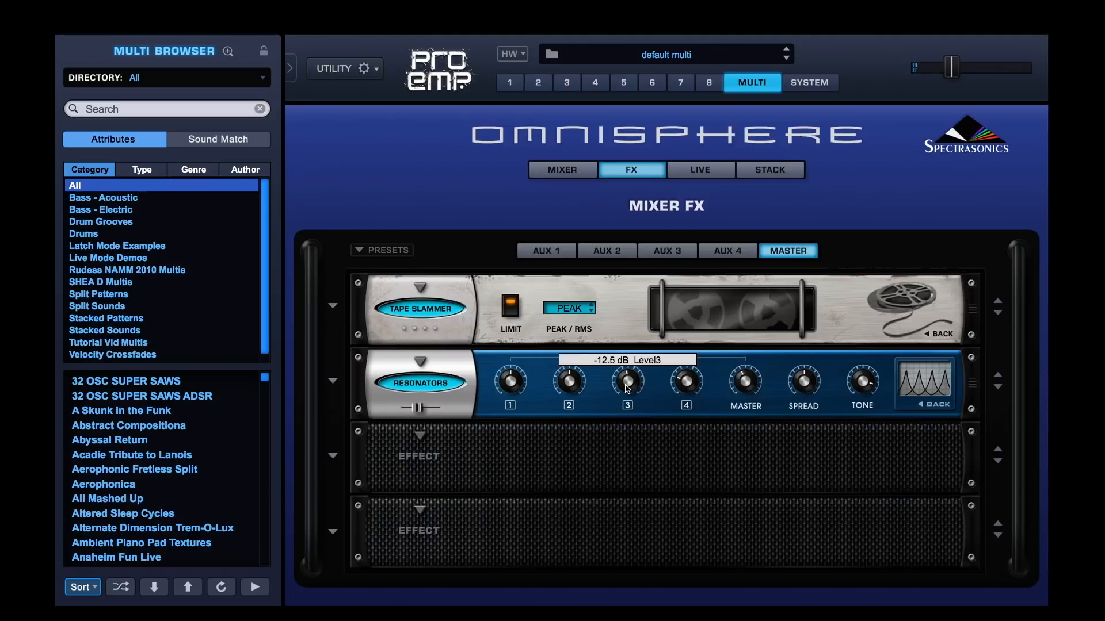
left_click_drag(573, 384, 575, 448)
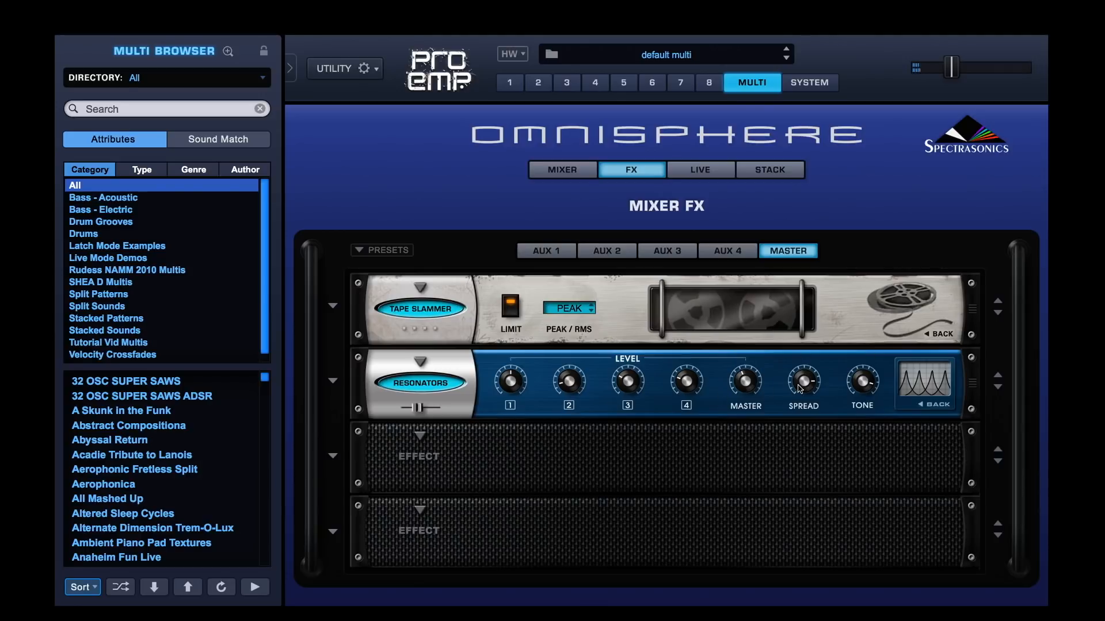
left_click_drag(799, 385, 803, 408)
left_click_drag(421, 410, 413, 413)
left_click(936, 405)
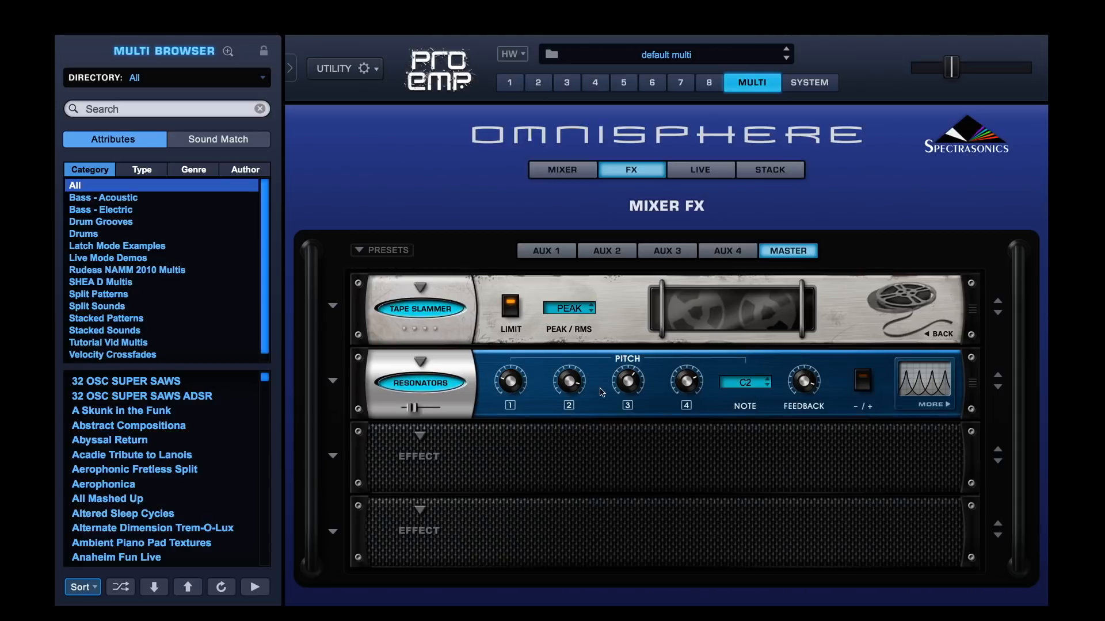
Step: Replace the Resonators in the second master slot with an Analog Flanger, lower its mix and adjust its depth
left_click(420, 360)
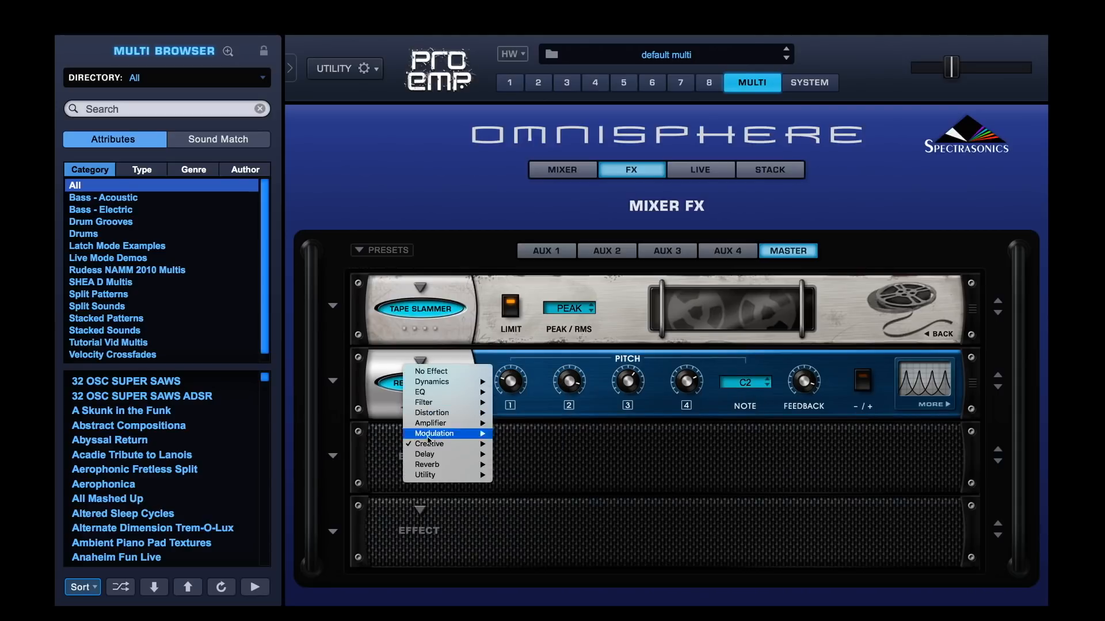
mouse_move(444, 446)
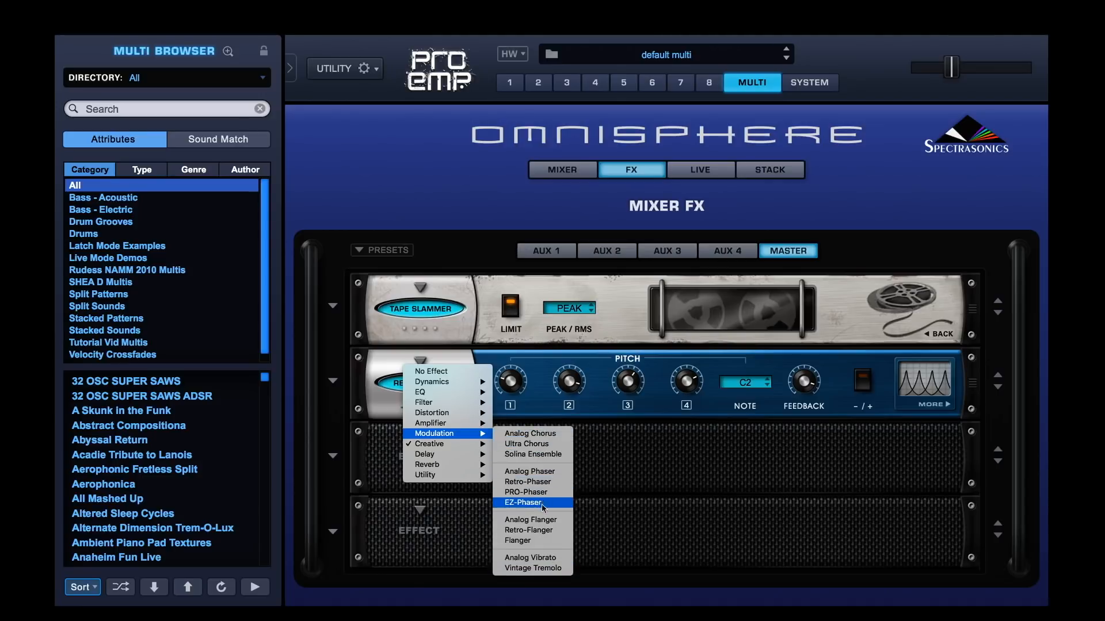
left_click(531, 520)
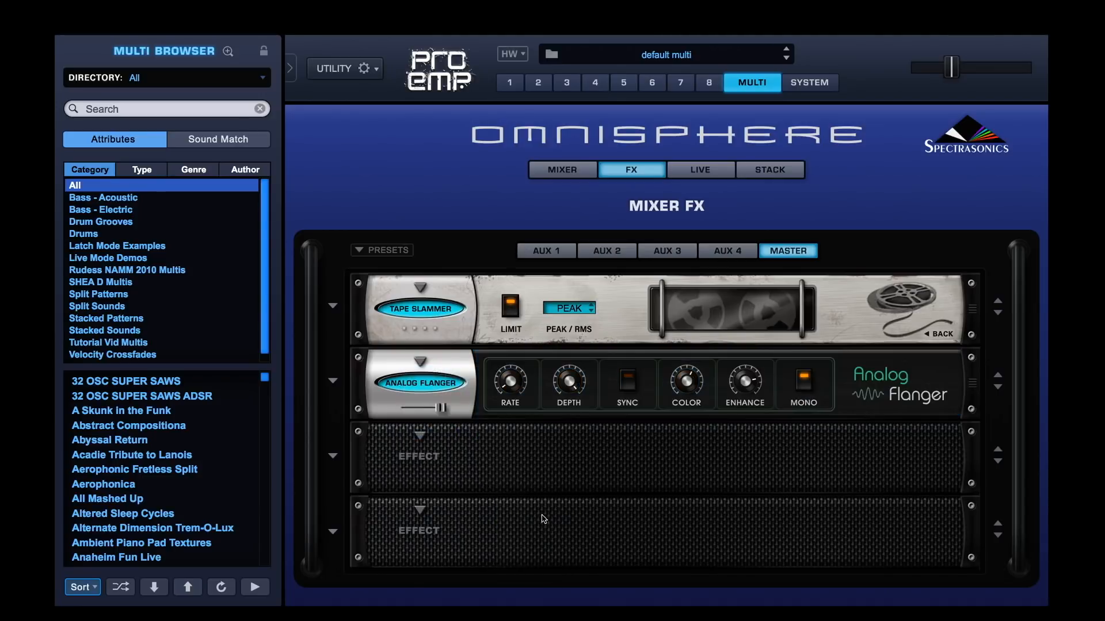
left_click_drag(440, 408, 404, 421)
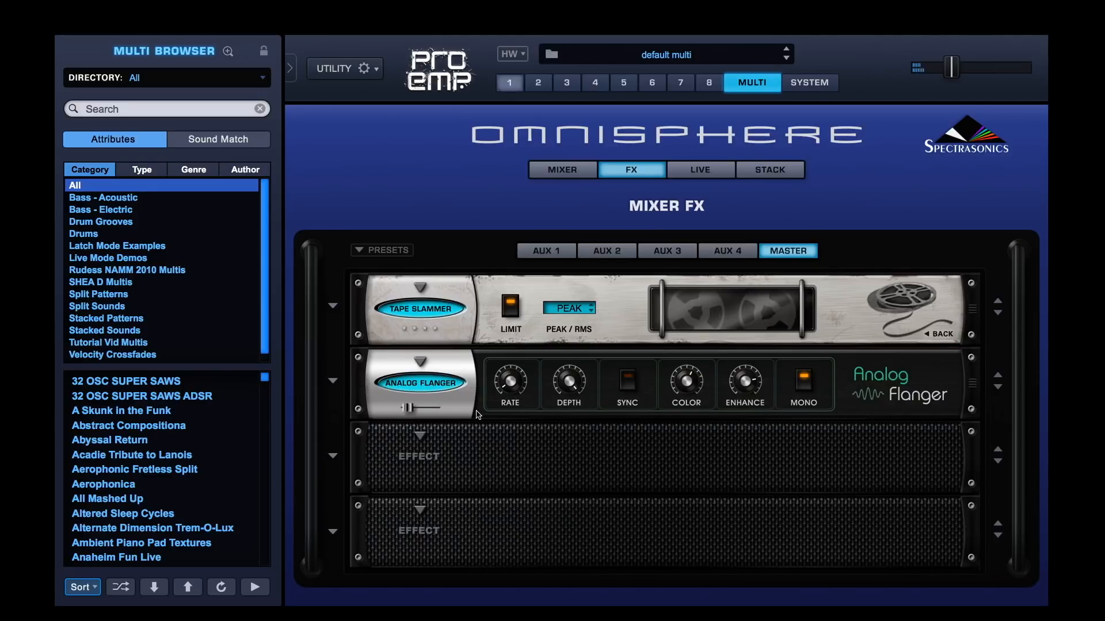
left_click_drag(569, 382, 591, 520)
left_click_drag(568, 383, 565, 391)
Step: Add a Tube Limiter to the fourth master effects slot
left_click(420, 510)
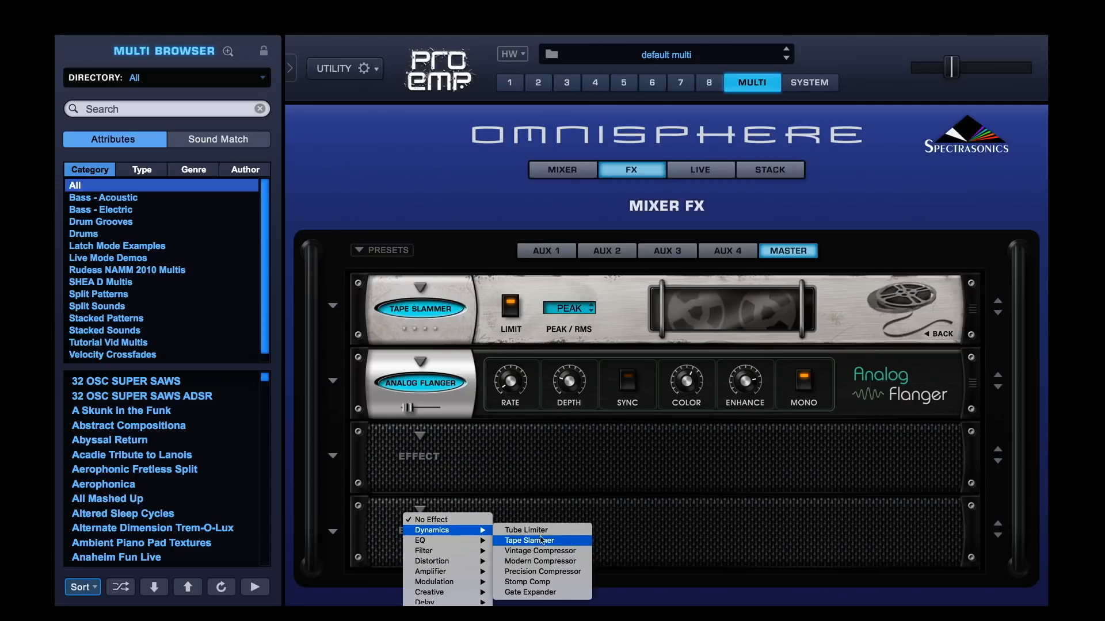
left_click(548, 535)
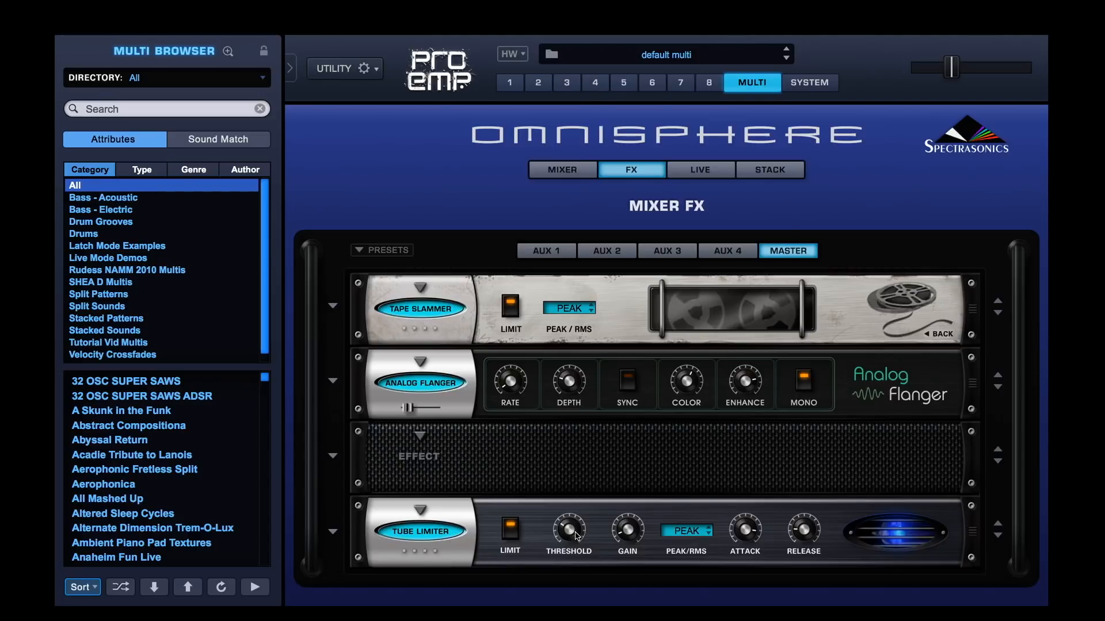
mouse_move(570, 532)
mouse_move(746, 534)
mouse_move(632, 508)
Step: Add a Power Filter to the third master effects slot, raise its cutoff and adjust its drive
left_click(420, 437)
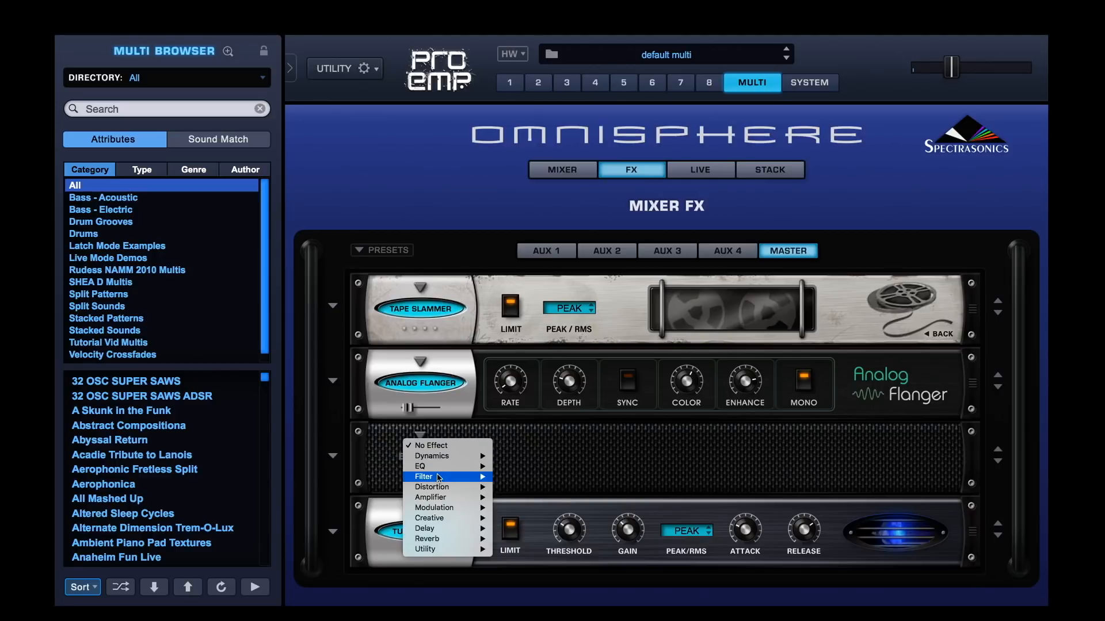
mouse_move(476, 477)
left_click(534, 498)
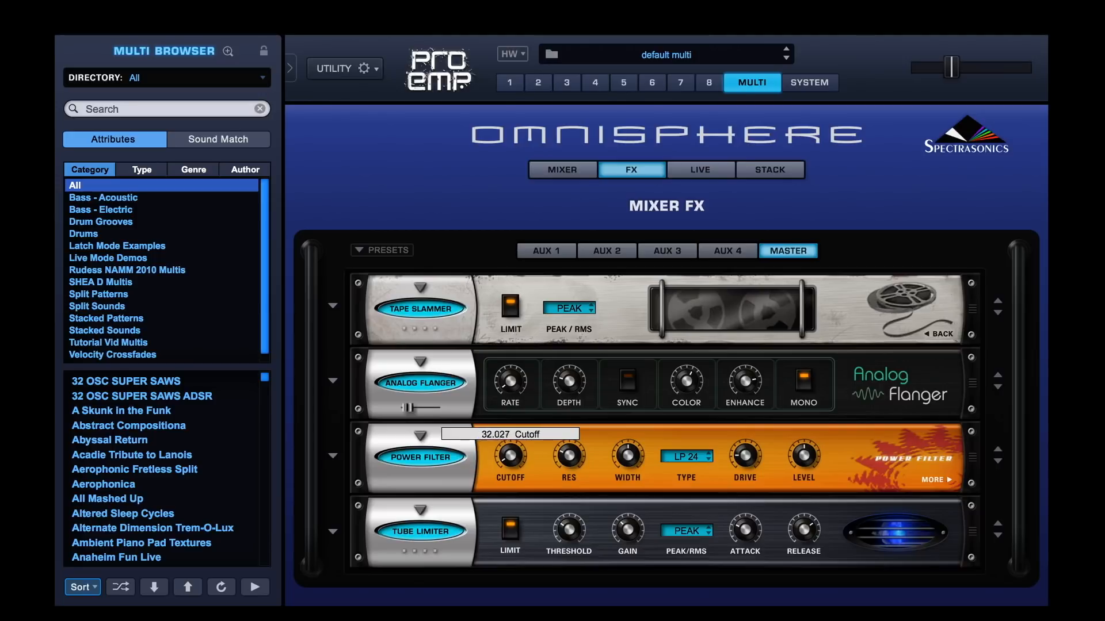
mouse_move(512, 453)
left_click_drag(512, 454, 534, 339)
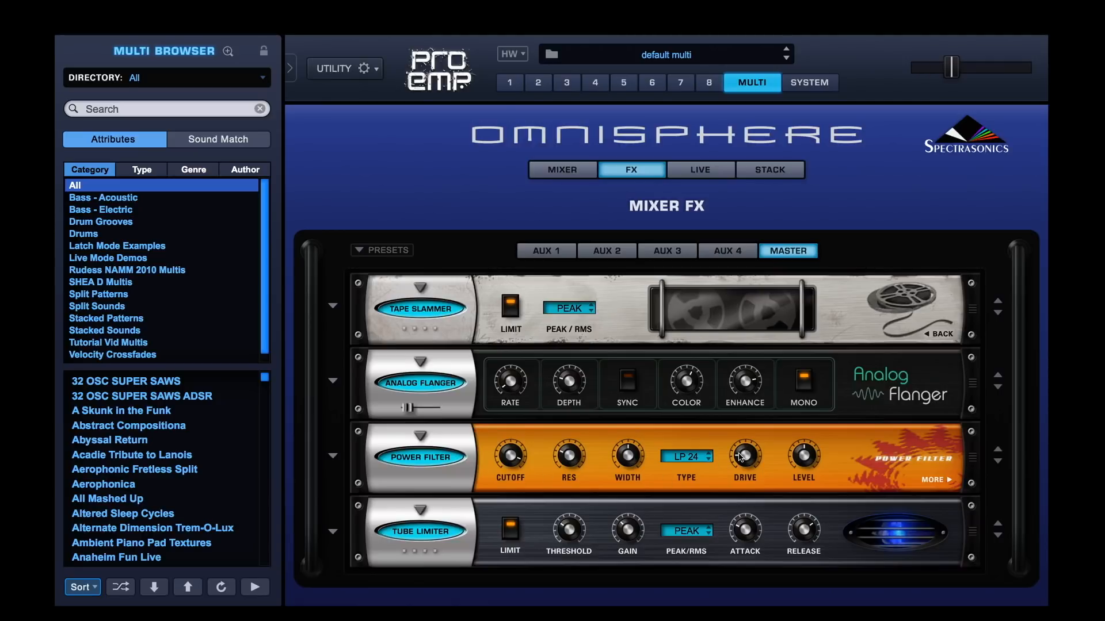
left_click_drag(741, 458, 742, 445)
Step: Fine-tune the Power Filter's cutoff and assign it to a hardware controller with MIDI CC Learn
mouse_move(510, 455)
left_mouse_down()
mouse_move(520, 496)
mouse_move(510, 452)
left_mouse_up()
right_click(512, 455)
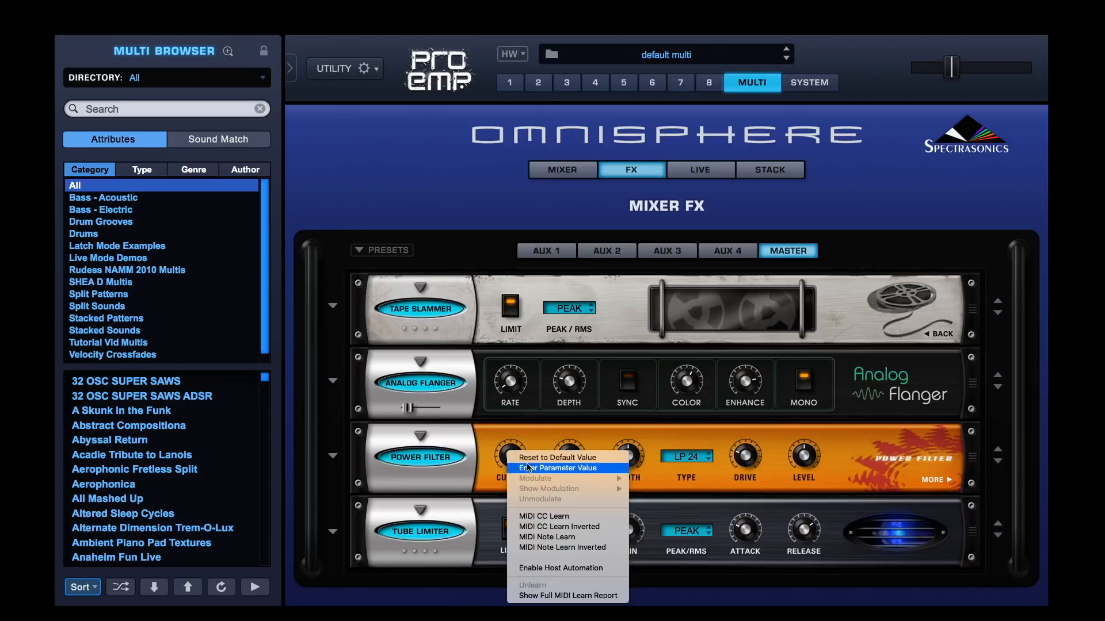
left_click(557, 517)
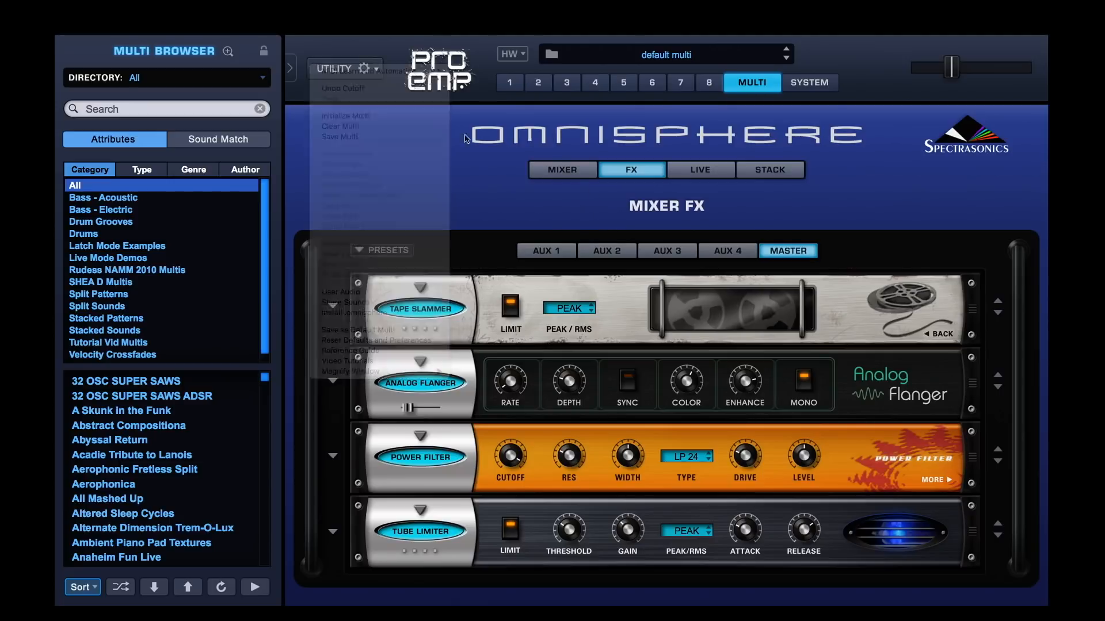
Step: Save the multi under the name "Evolve Reese Style CC Filter"
left_click(345, 72)
left_click(368, 123)
left_click(688, 299)
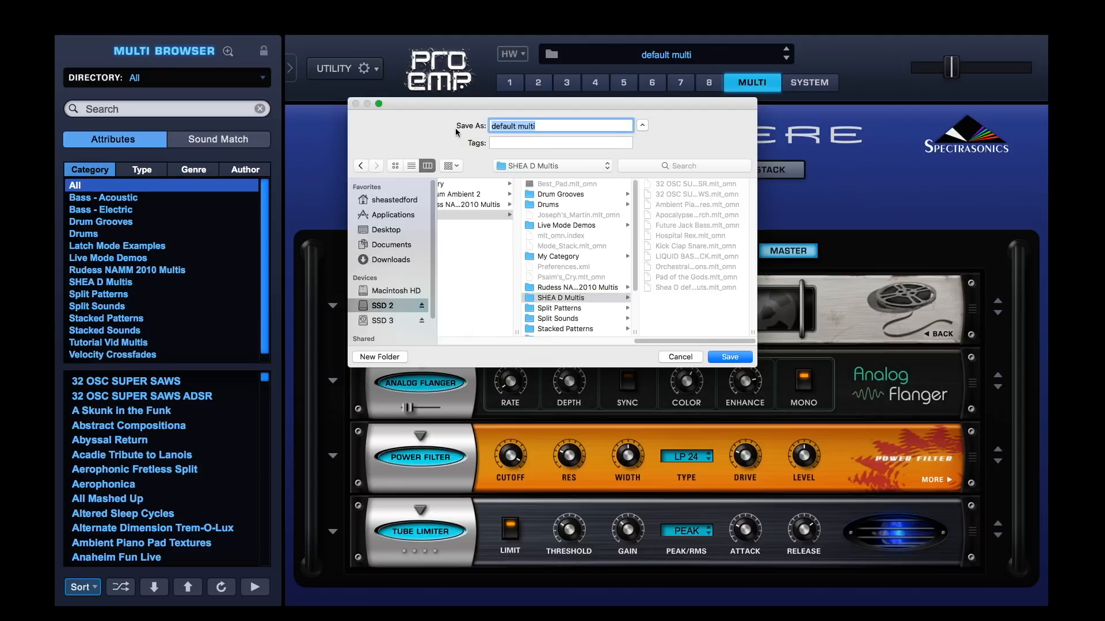
type("Evolve Reese Style CC Filter")
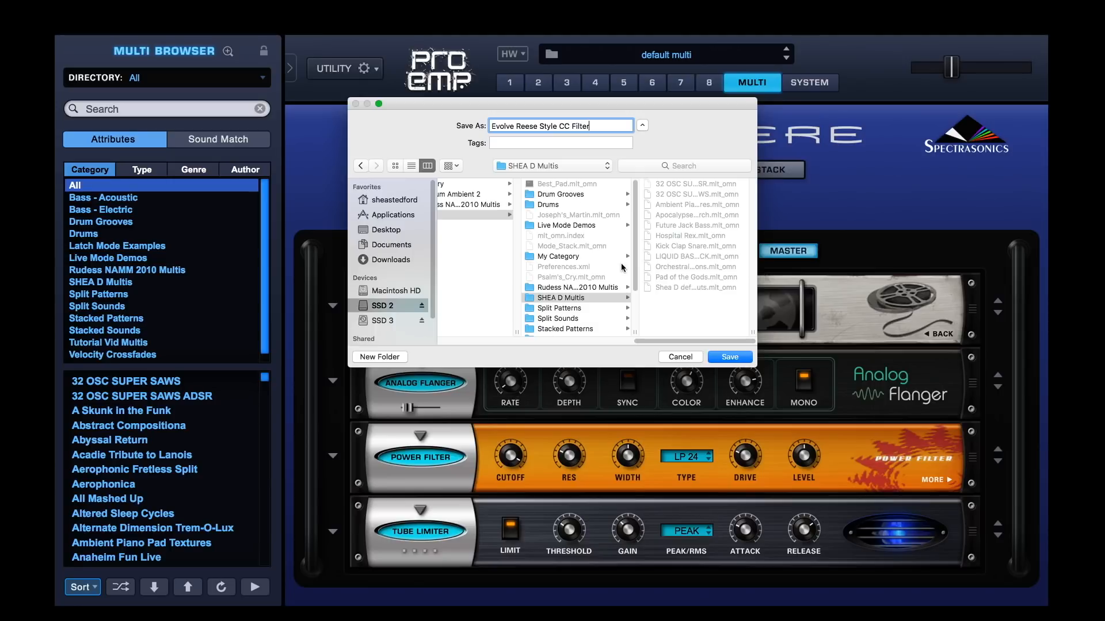
left_click(730, 357)
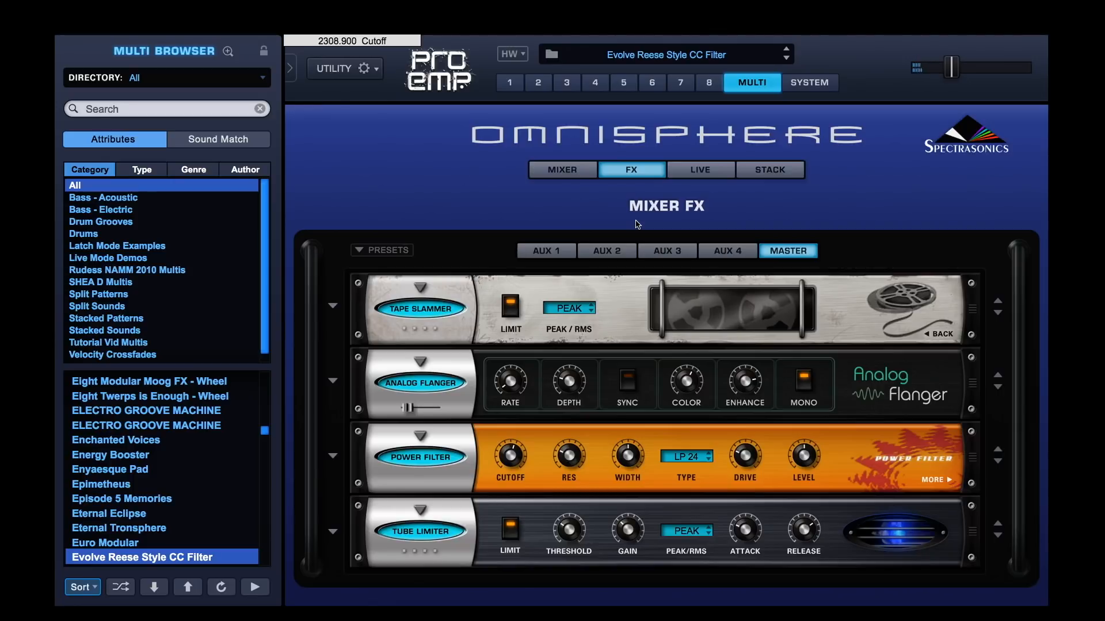
Step: Assign the Analog Flanger's depth to a controller with MIDI CC Learn and readjust the Power Filter's cutoff
right_click(568, 460)
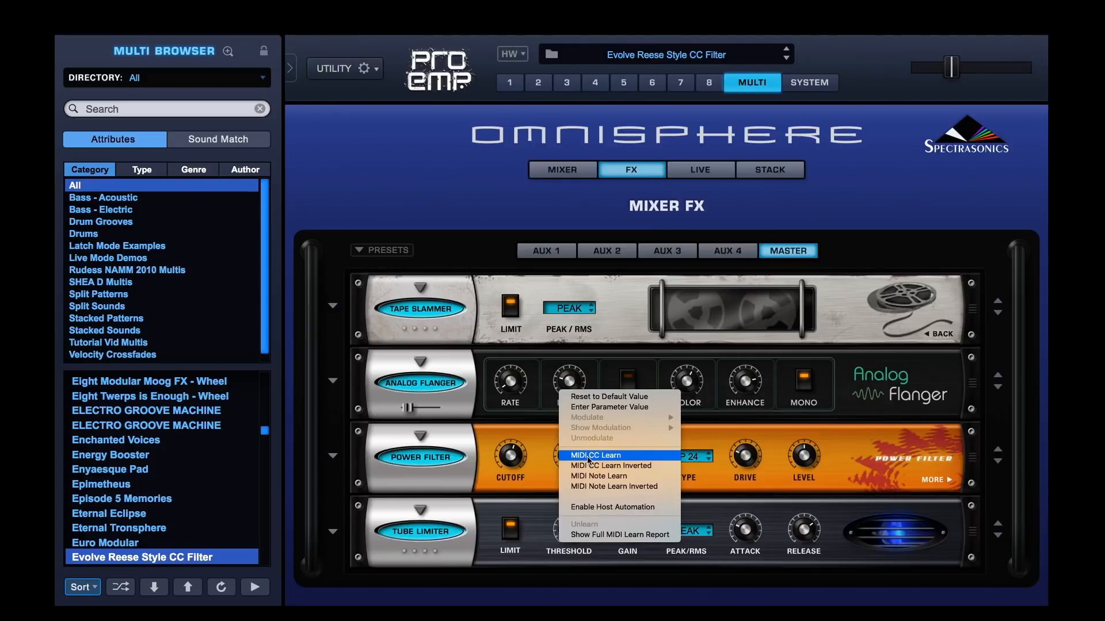
left_click(582, 457)
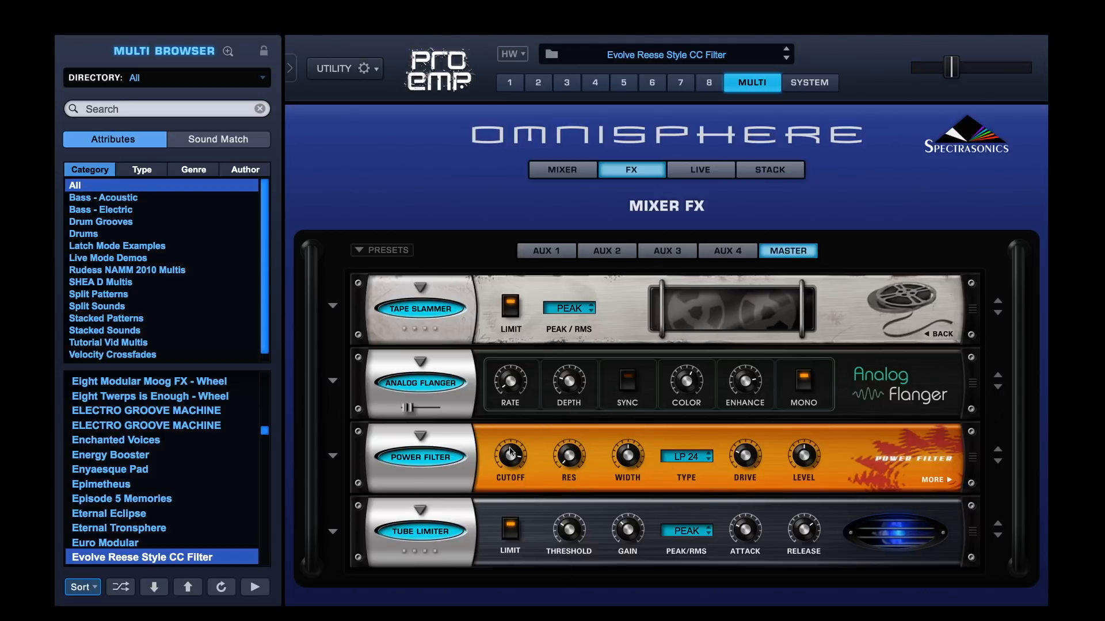
left_click_drag(509, 448, 510, 435)
Step: Save the multi again over the existing "Evolve Reese Style CC Filter" file and save its tags
left_click(376, 68)
mouse_move(375, 72)
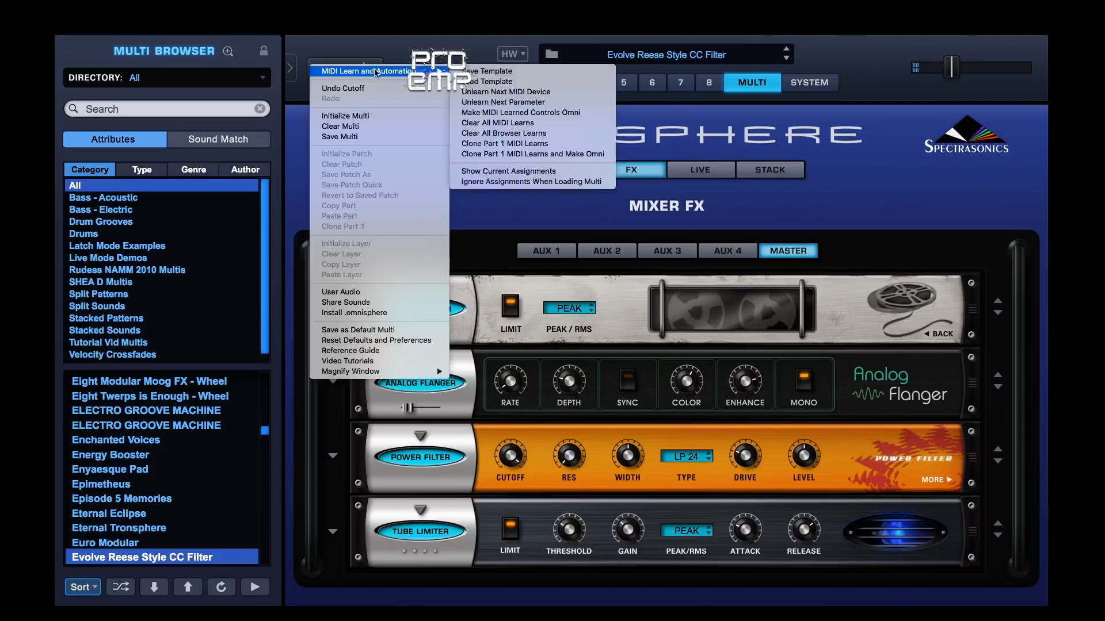
left_click(340, 137)
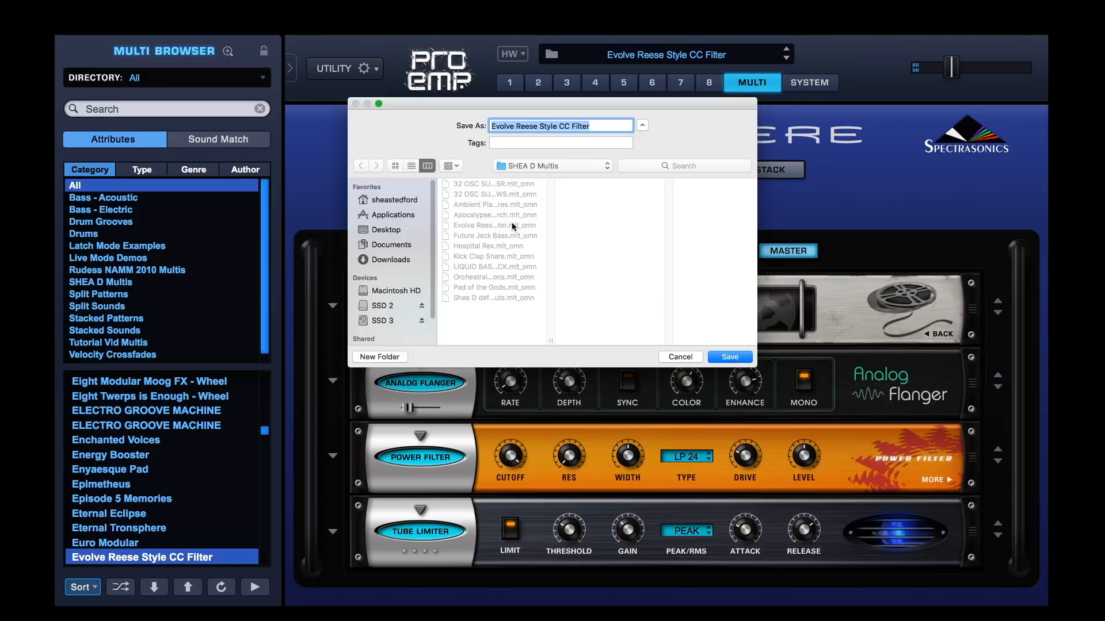
left_click(504, 229)
left_click(730, 357)
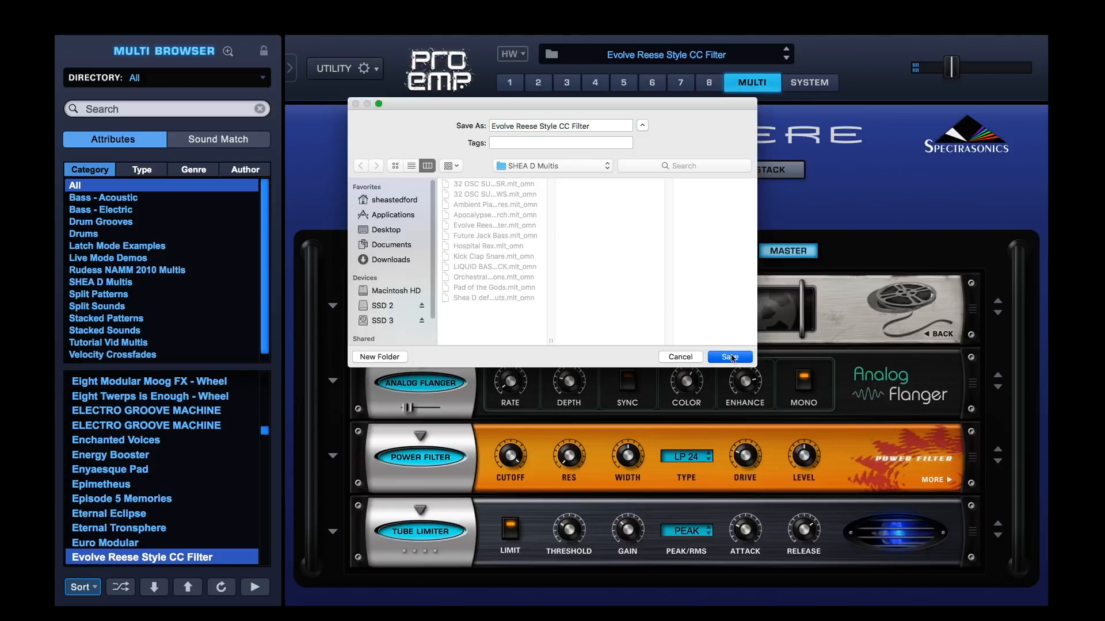
left_click(626, 179)
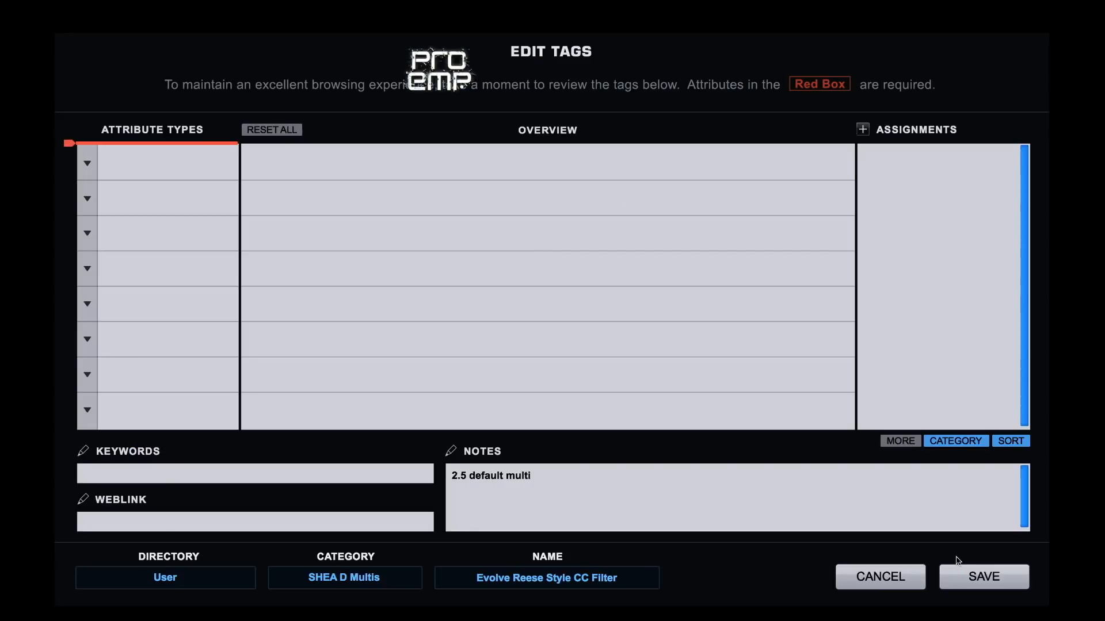
left_click(974, 574)
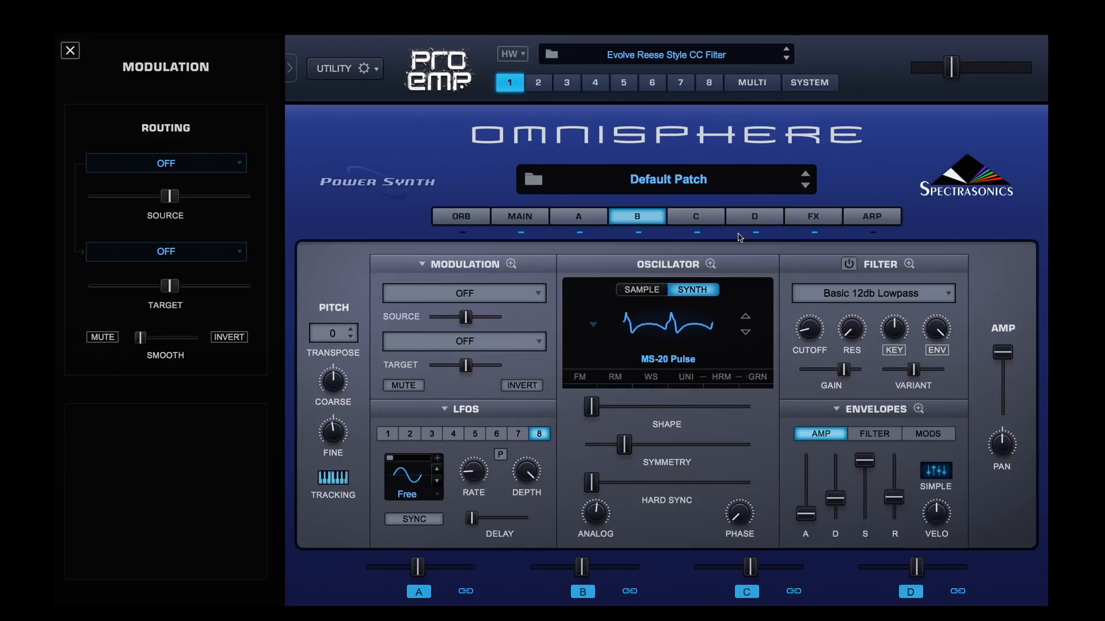